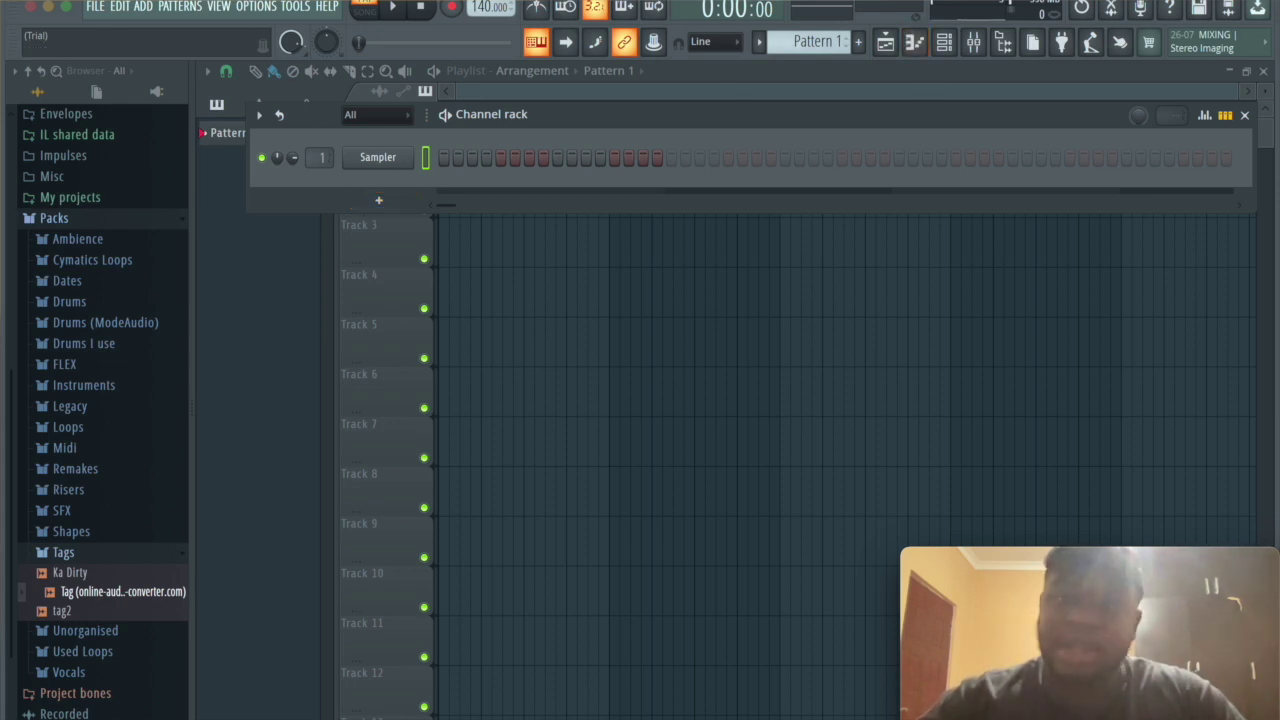
# Open an empty piano roll for the Sampler channel in Pattern 1
pyautogui.click(914, 42)
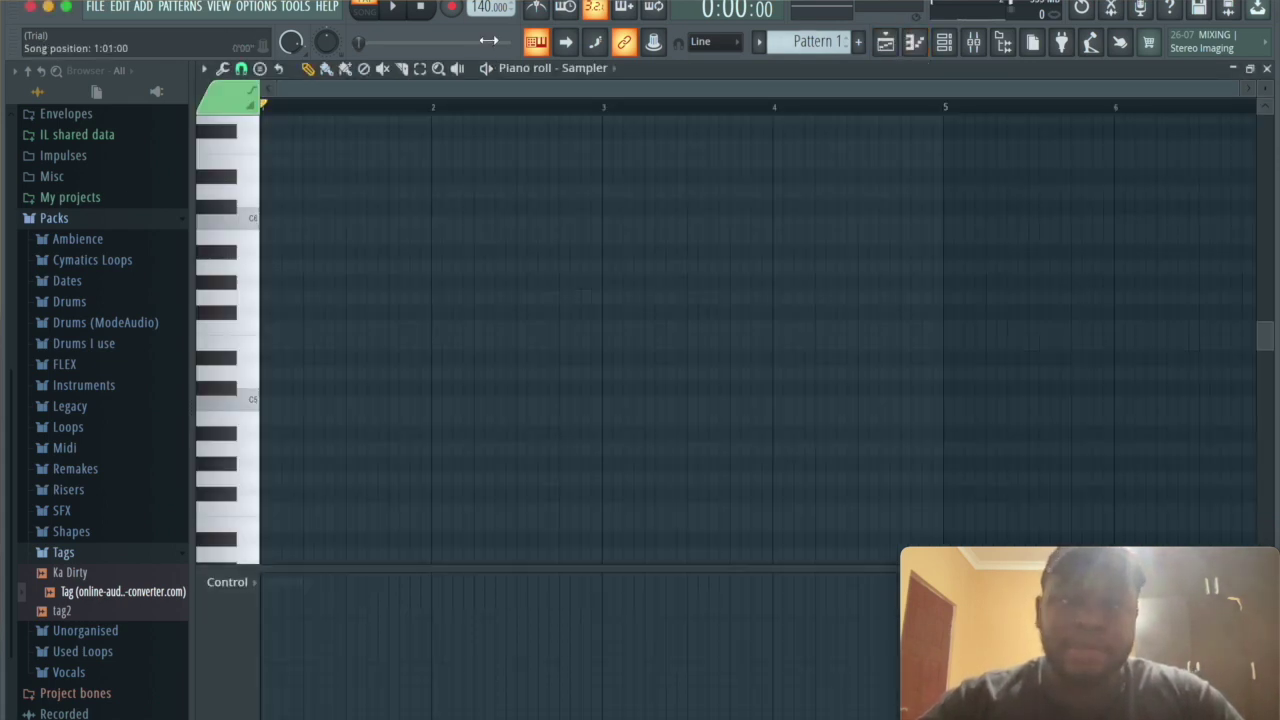
# Set the tempo to 160 and stamp A5-C6-E6 minor chords at bars 1 and 2
pyautogui.moveTo(489, 7); pyautogui.dragTo(489, 2)
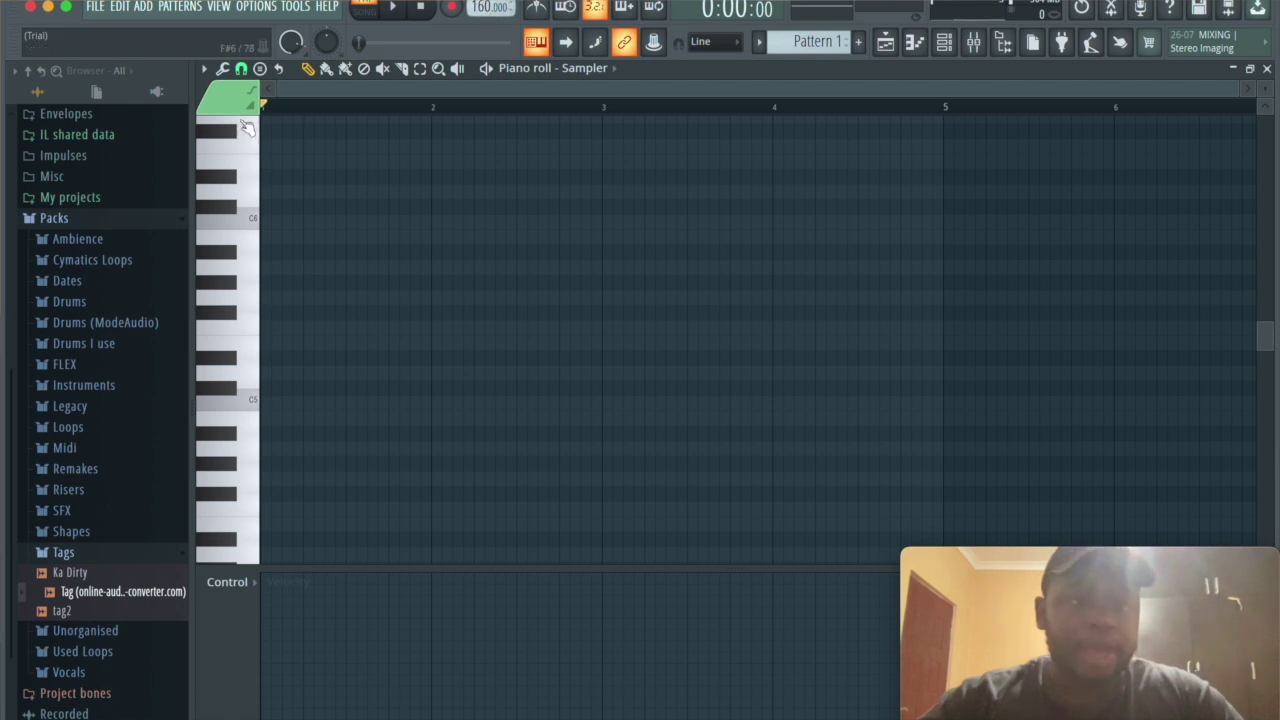
pyautogui.click(259, 68)
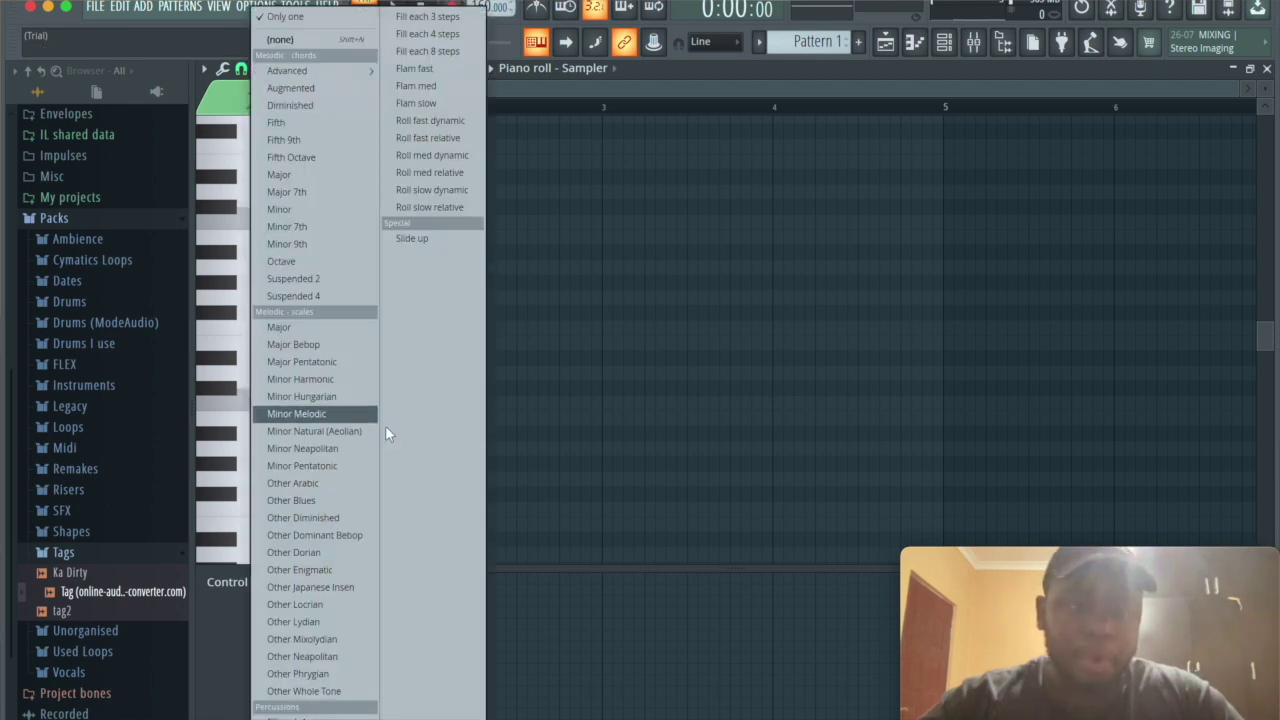
pyautogui.click(327, 209)
pyautogui.click(272, 312)
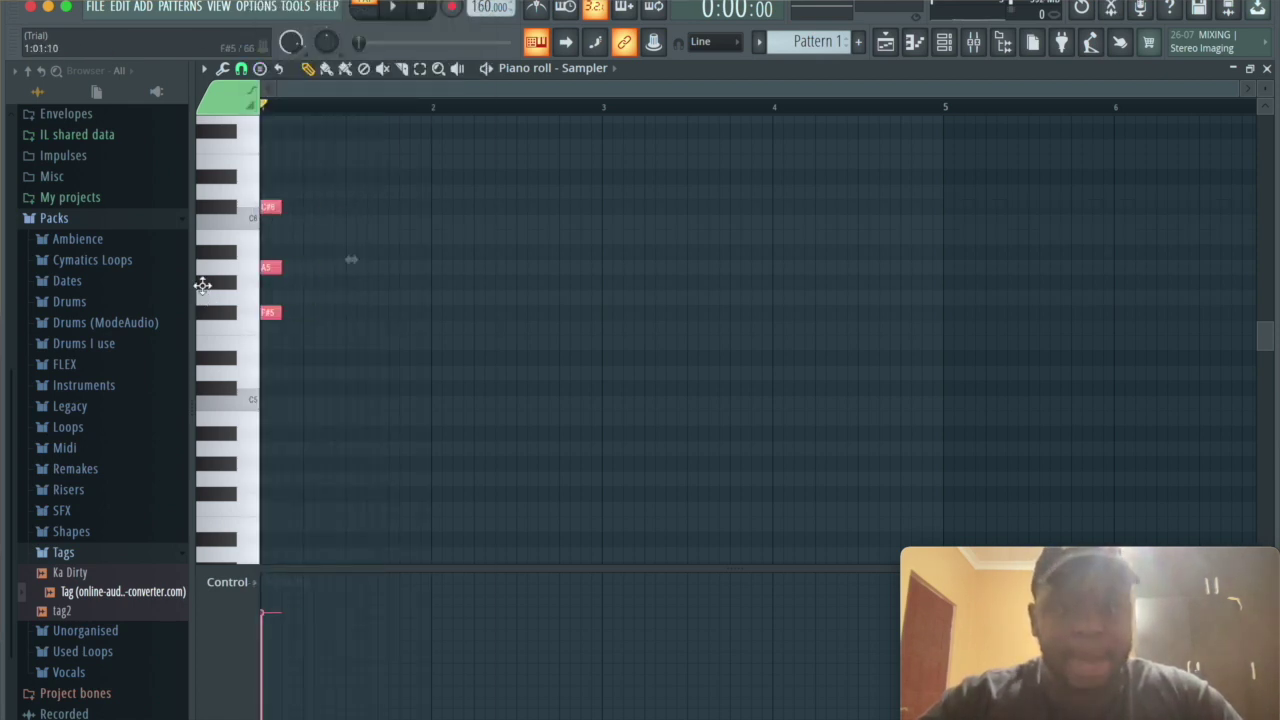
pyautogui.moveTo(203, 286); pyautogui.dragTo(191, 257)
pyautogui.moveTo(270, 275); pyautogui.dragTo(608, 372)
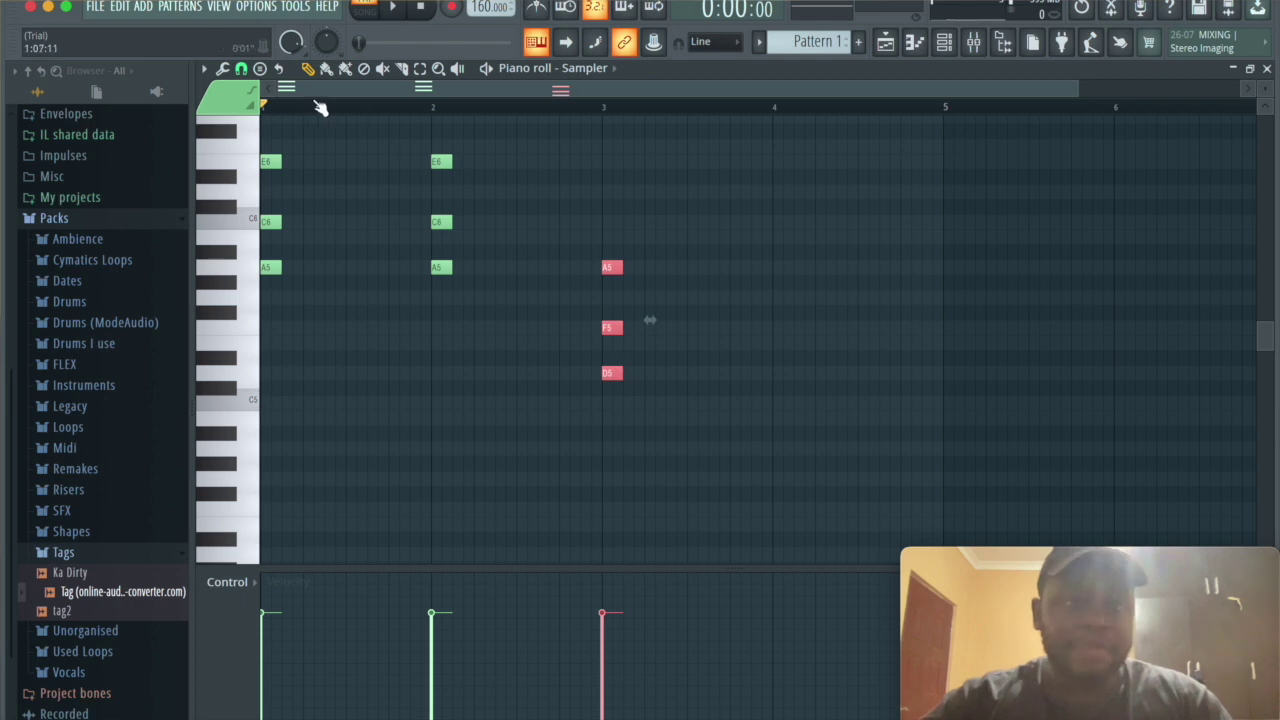
# Stamp an E5-G#5-B5 major chord in bar 4 and make all chords legato to fill each bar
pyautogui.click(259, 68)
pyautogui.click(305, 175)
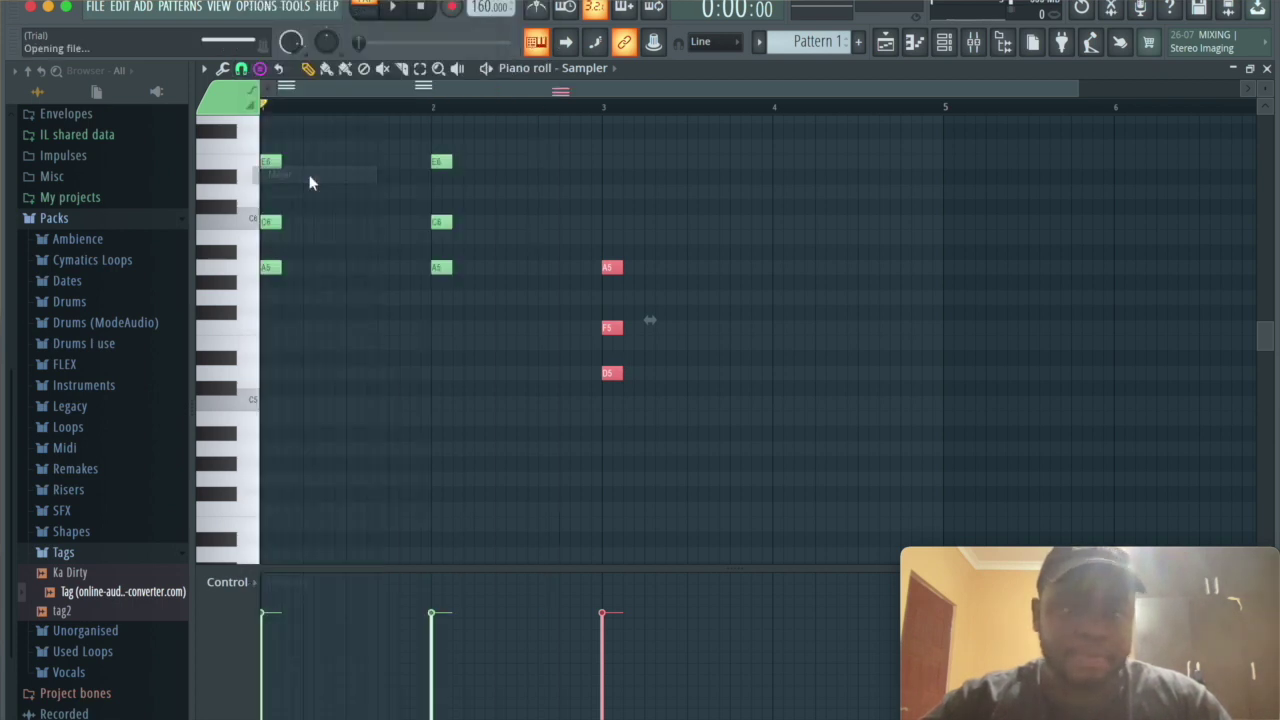
pyautogui.moveTo(788, 326)
pyautogui.mouseDown()
pyautogui.moveTo(786, 297)
pyautogui.moveTo(786, 345)
pyautogui.mouseUp()
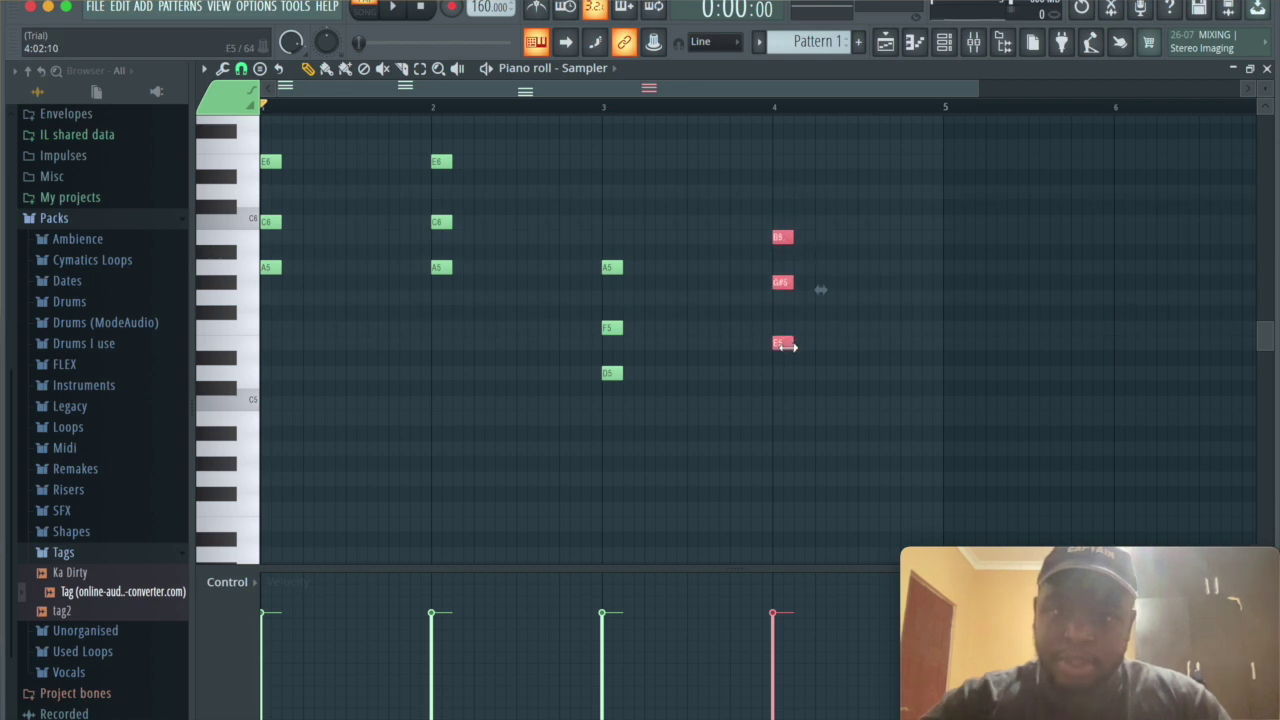
pyautogui.click(950, 343)
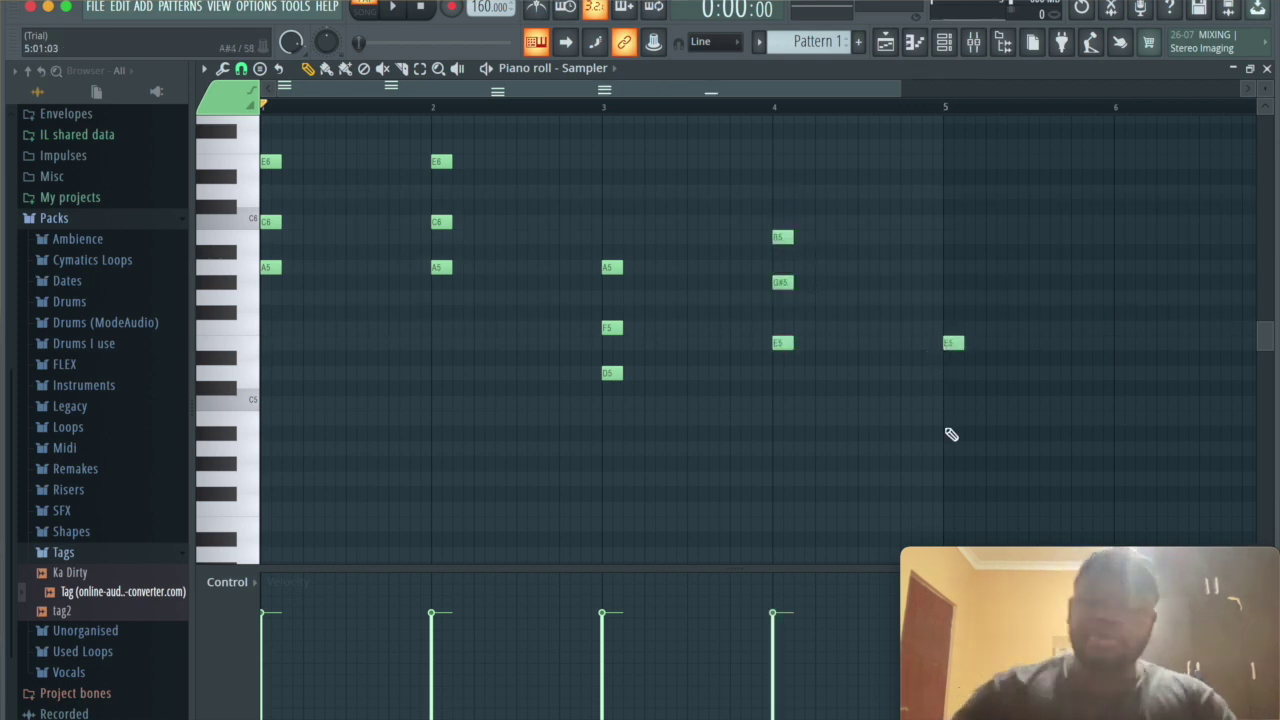
pyautogui.hotkey('ctrl', 'l')
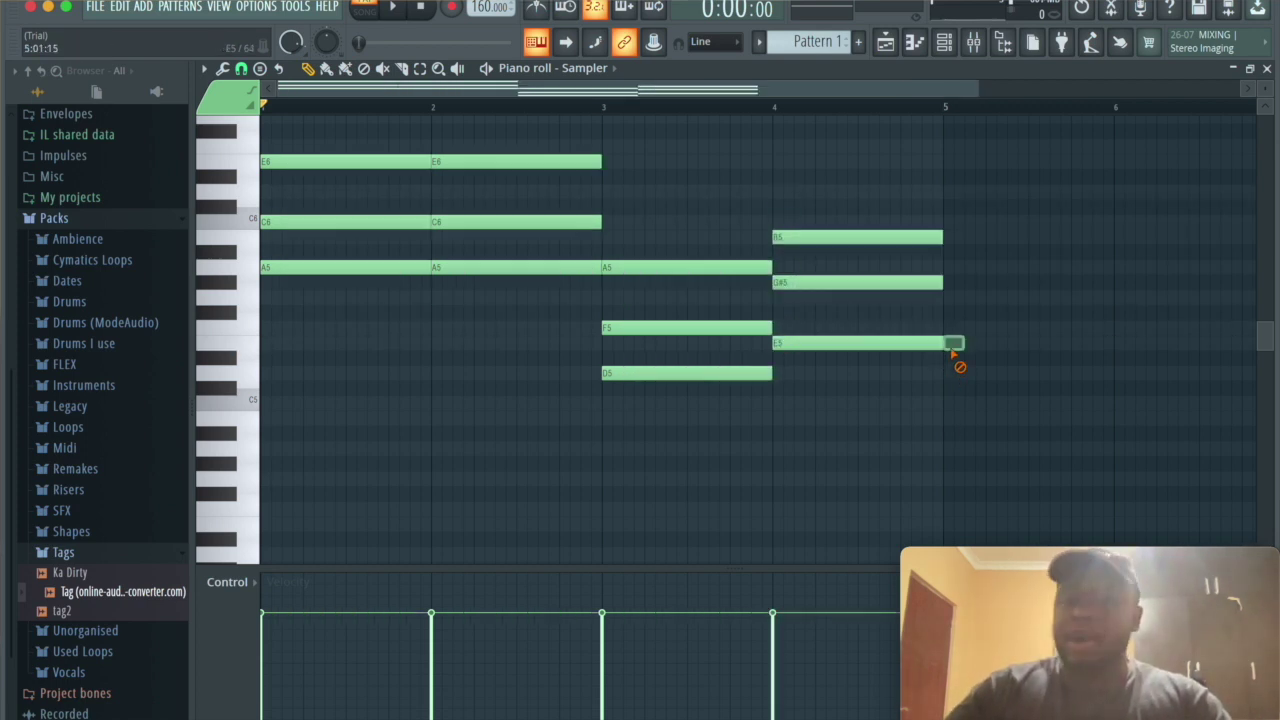
pyautogui.rightClick(954, 344)
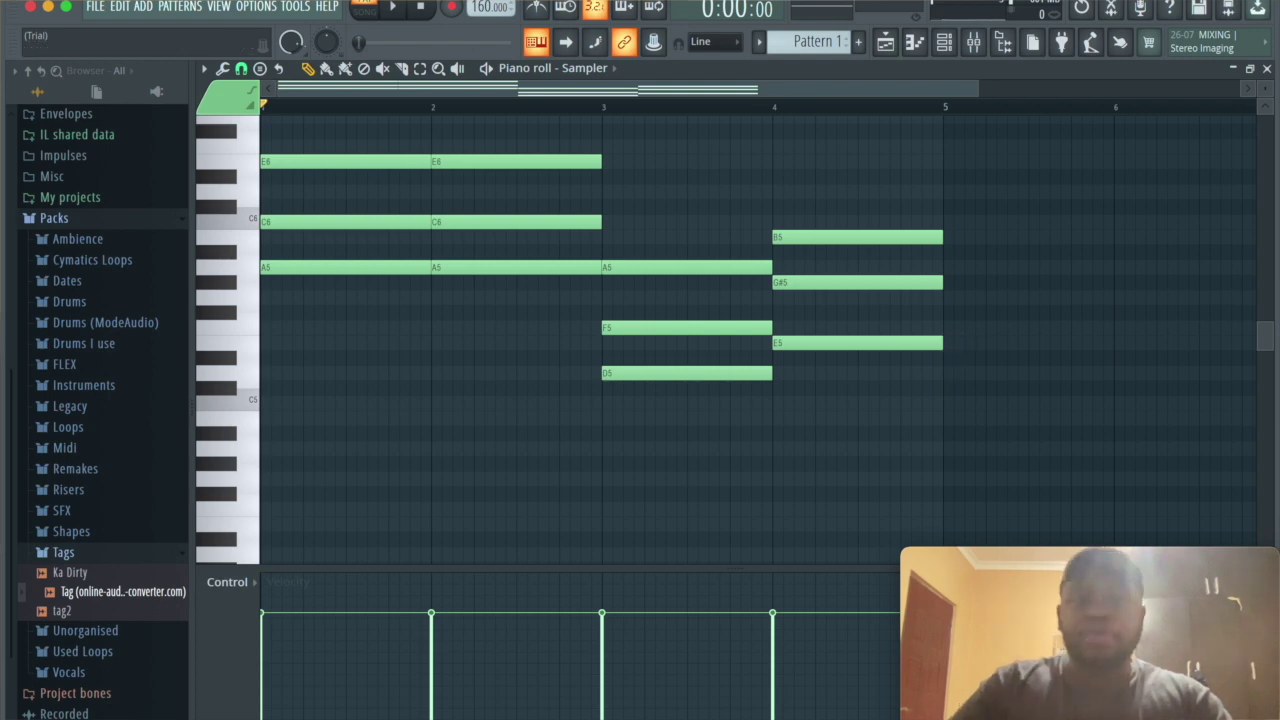
# Add a Morphine instrument channel from the channel rack
pyautogui.click(600, 69)
pyautogui.click(618, 104)
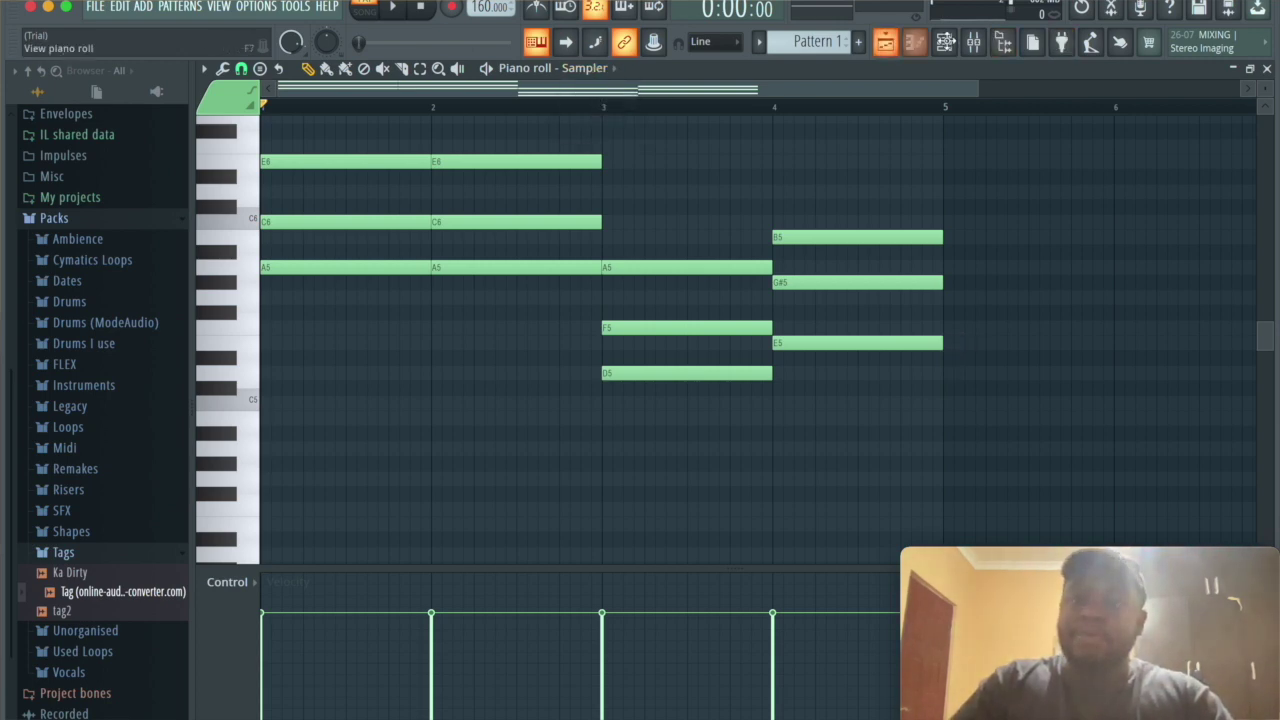
pyautogui.click(613, 68)
pyautogui.click(378, 200)
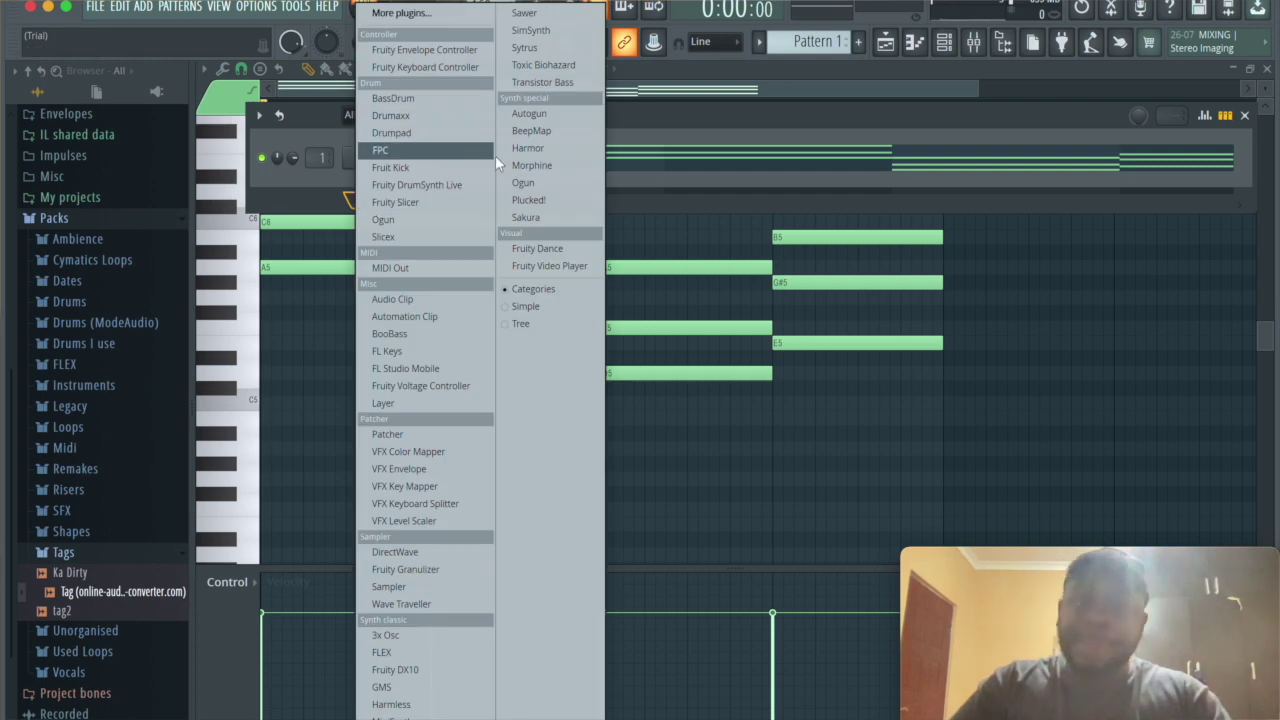
pyautogui.click(562, 163)
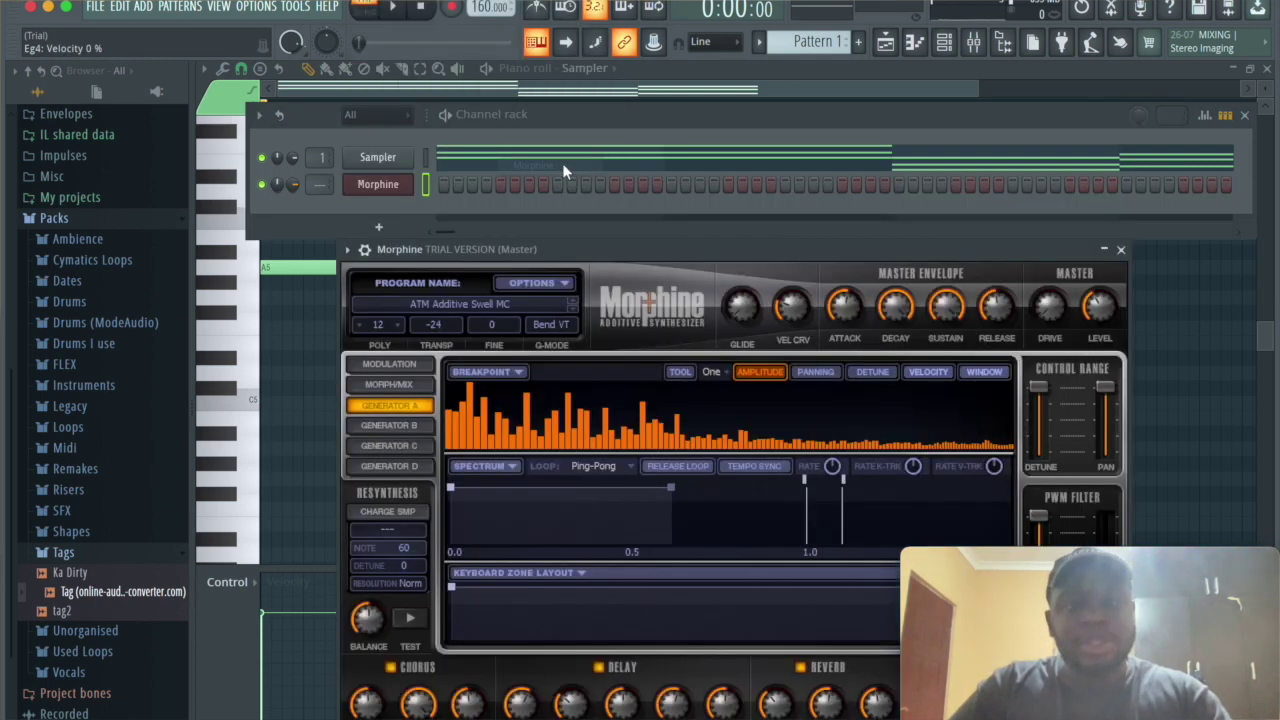
# Look through the Morphine window's options menu and move the window up and left
pyautogui.click(347, 250)
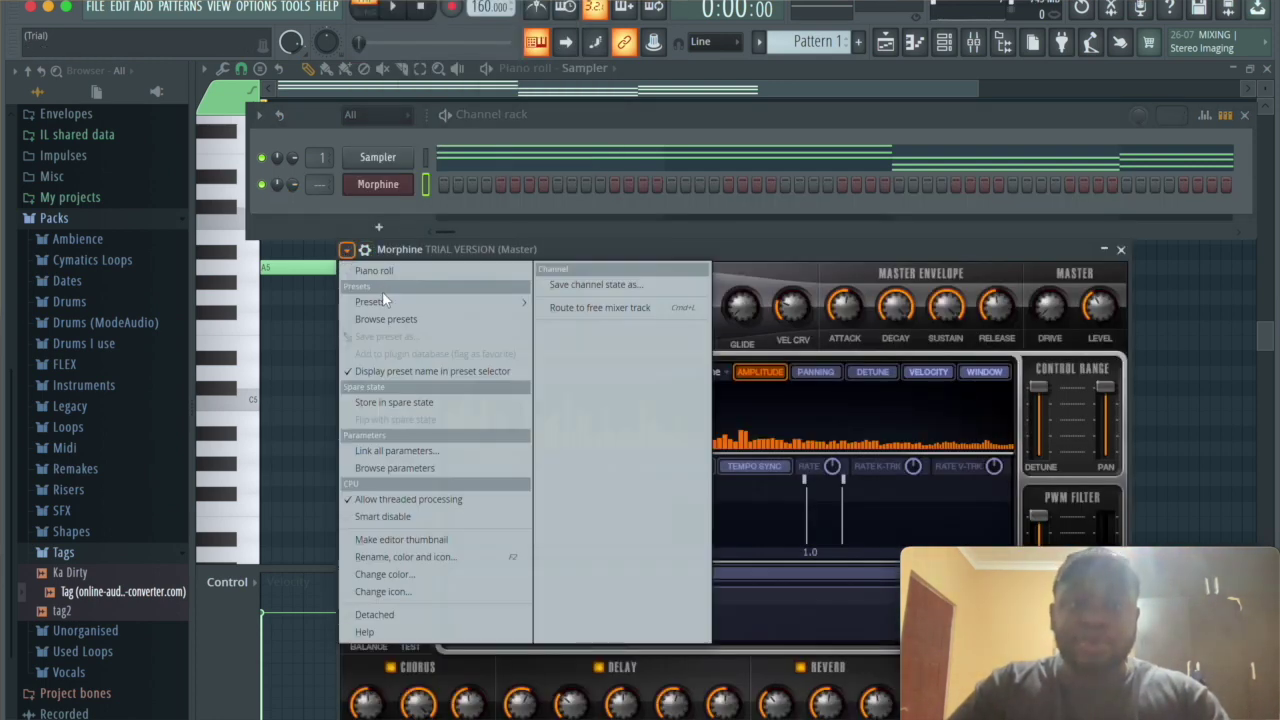
pyautogui.moveTo(382, 299)
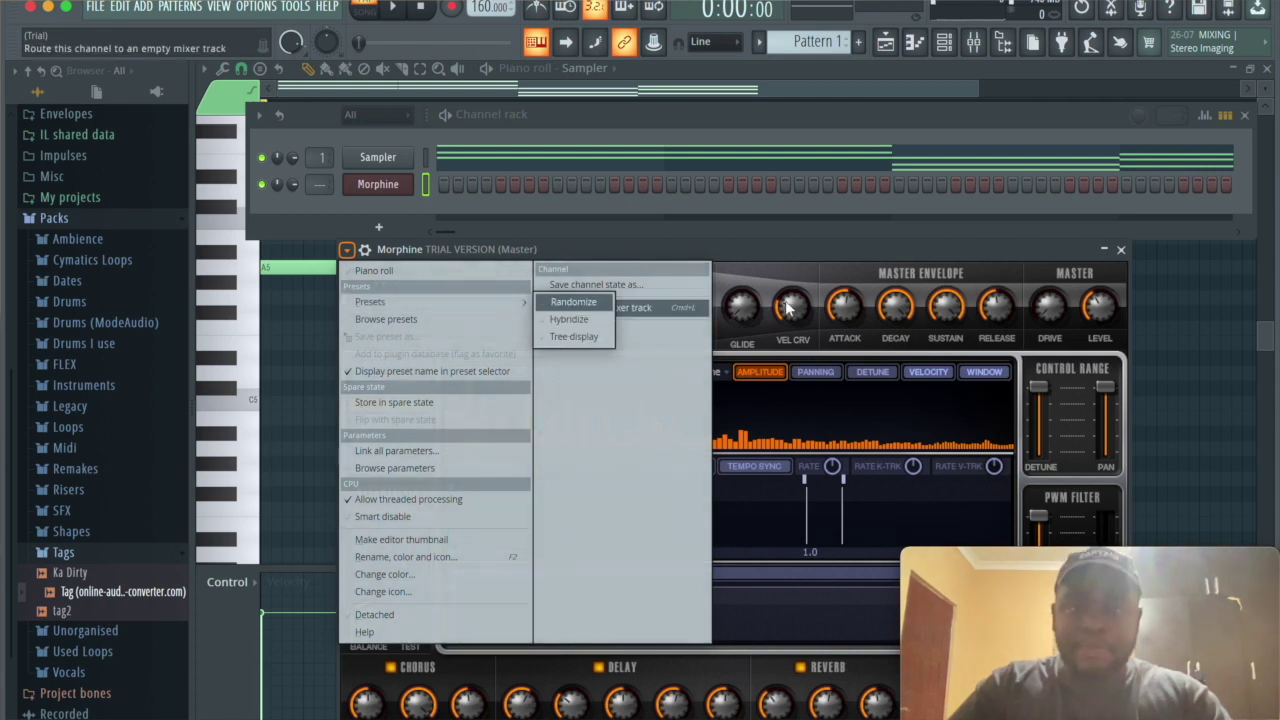
pyautogui.click(783, 264)
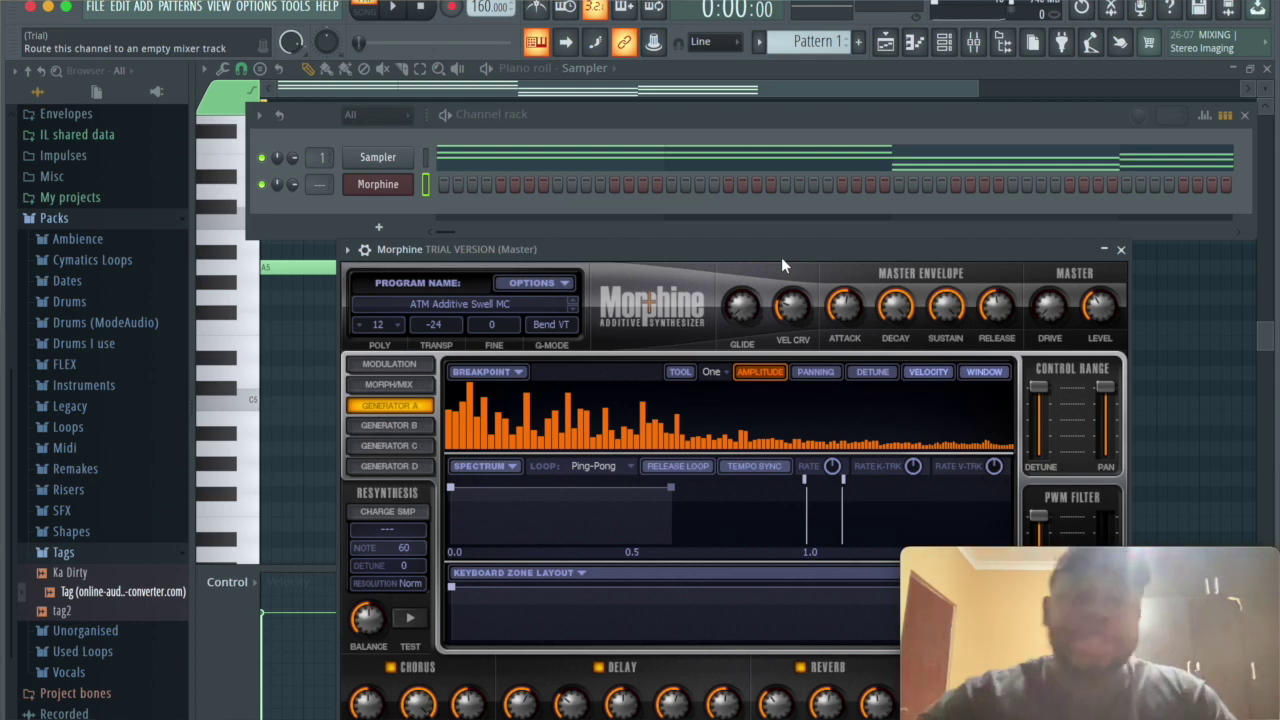
pyautogui.moveTo(781, 257); pyautogui.dragTo(705, 112)
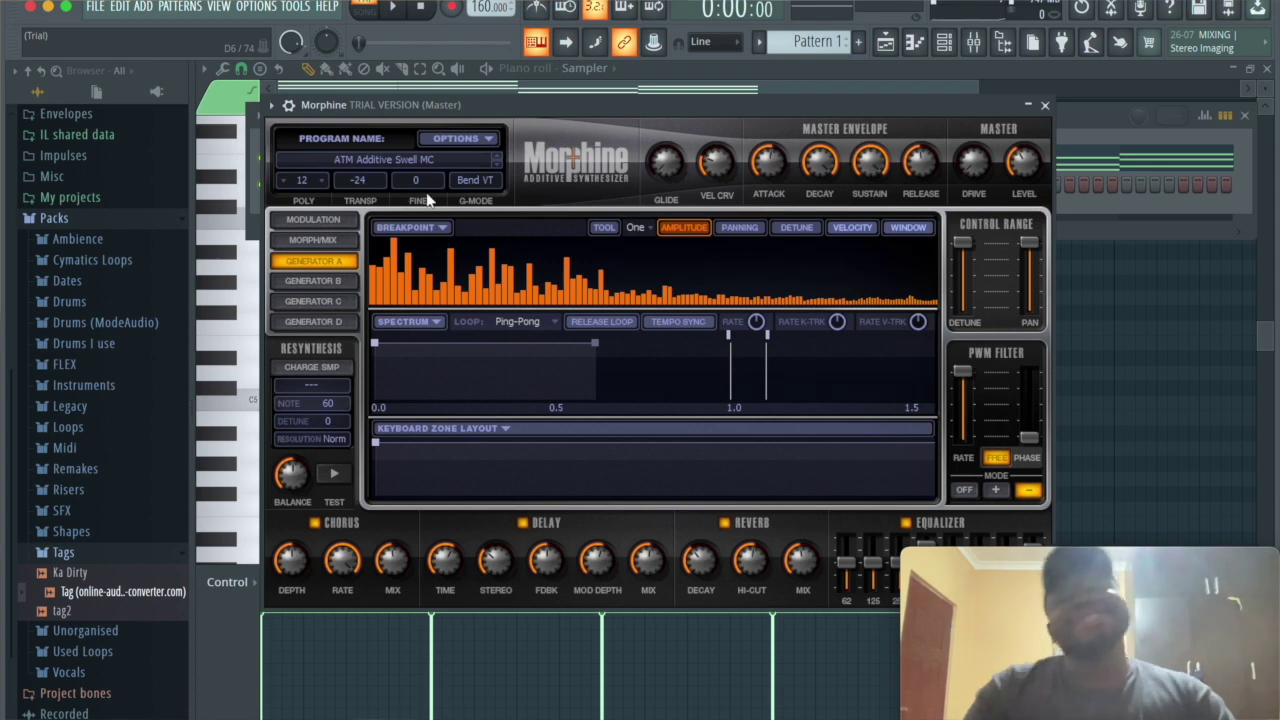
pyautogui.click(271, 105)
pyautogui.moveTo(346, 151)
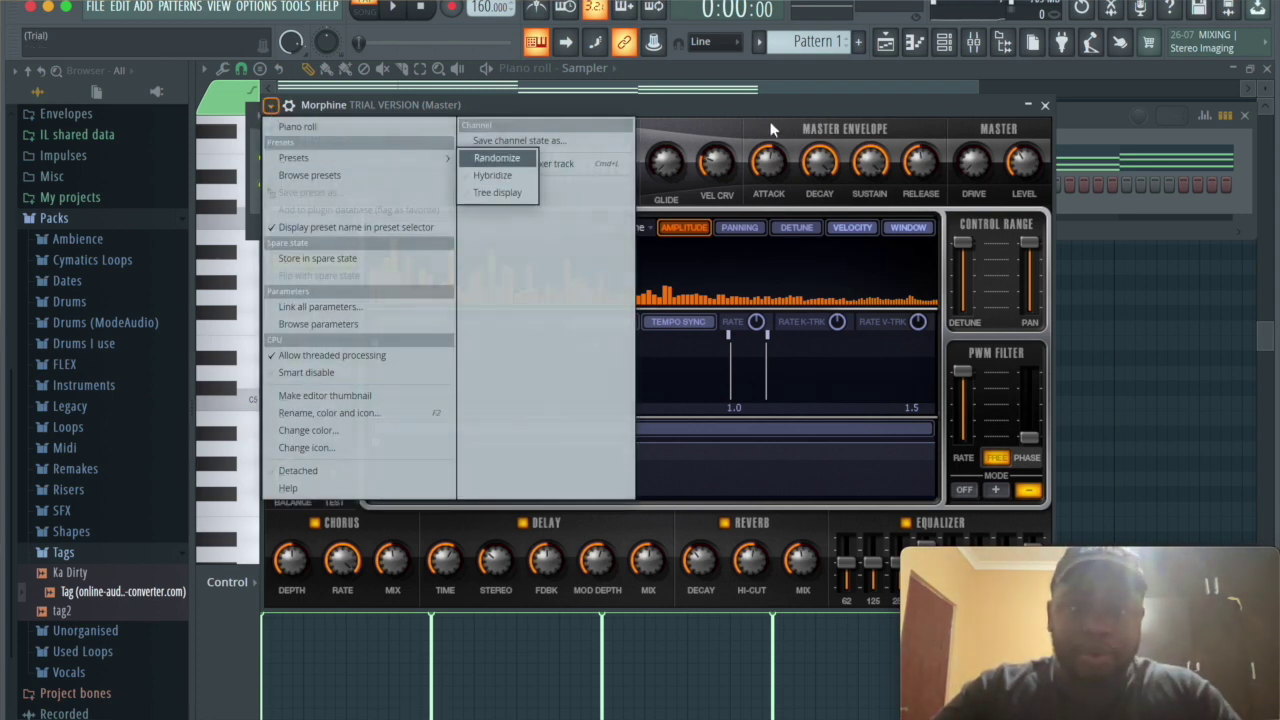
pyautogui.click(530, 163)
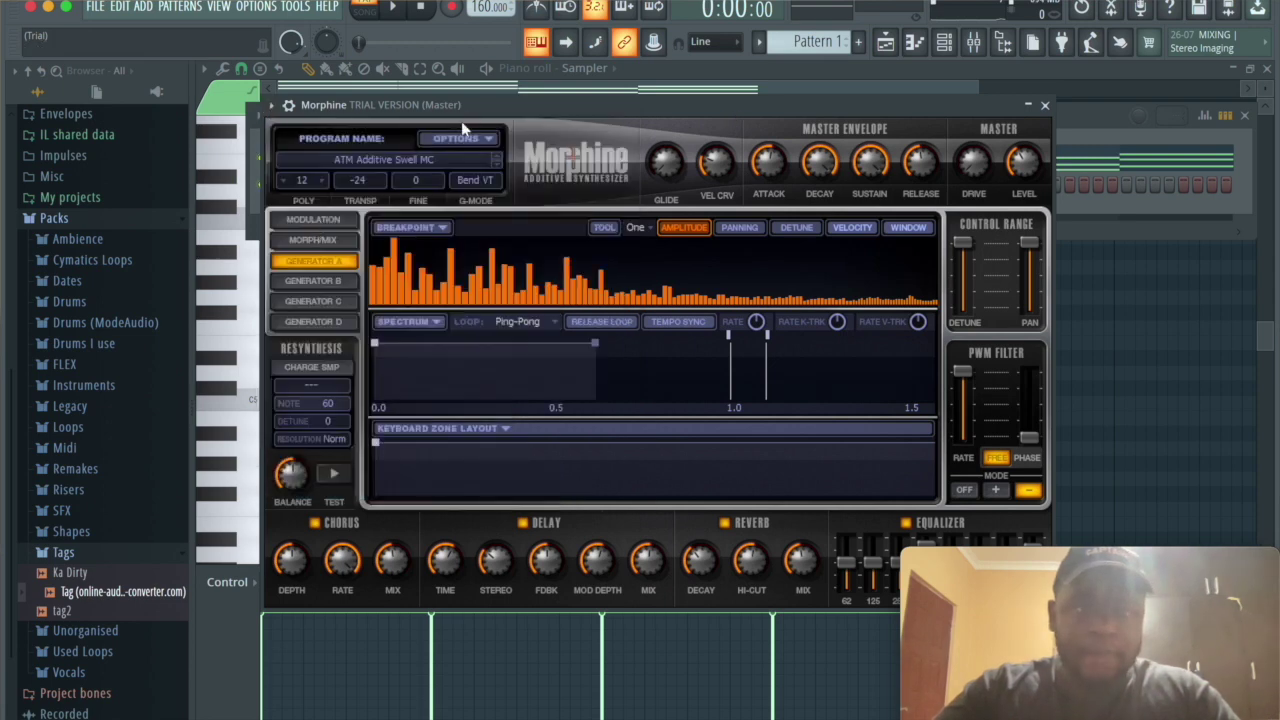
# Load the Strings > STR Spanish Guitar NUC preset from Morphine's presets library
pyautogui.click(439, 161)
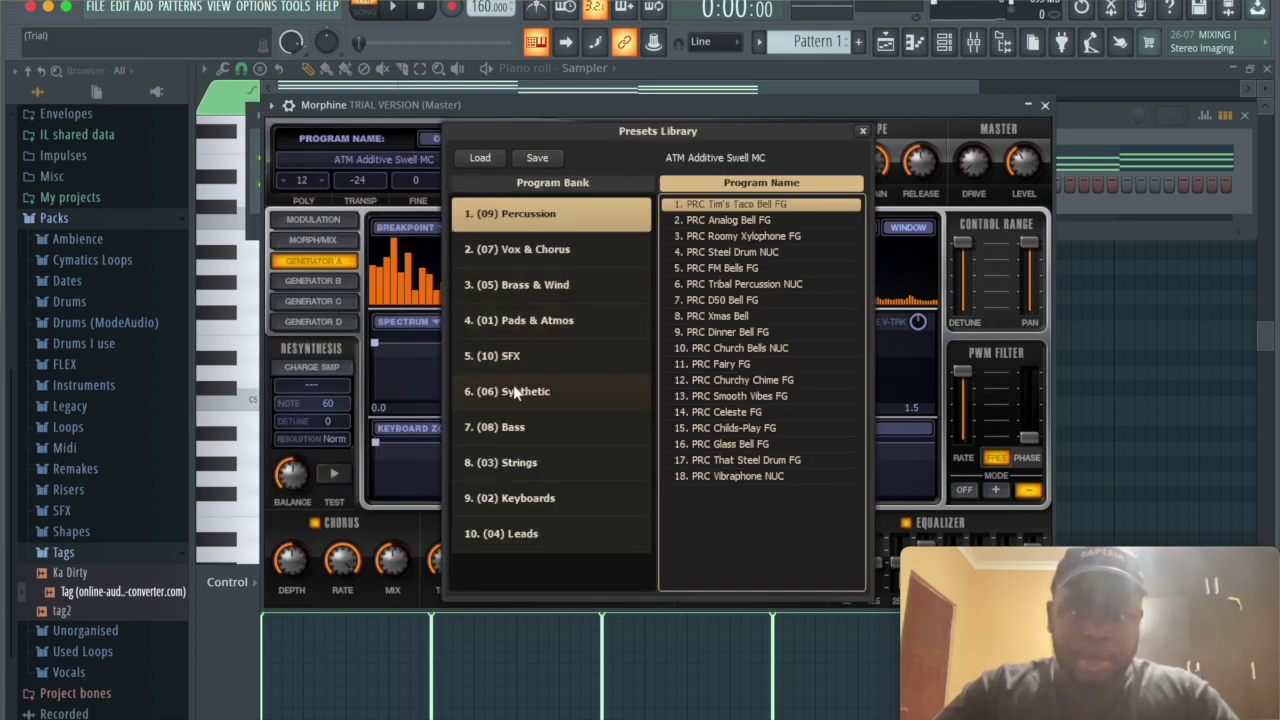
pyautogui.click(520, 460)
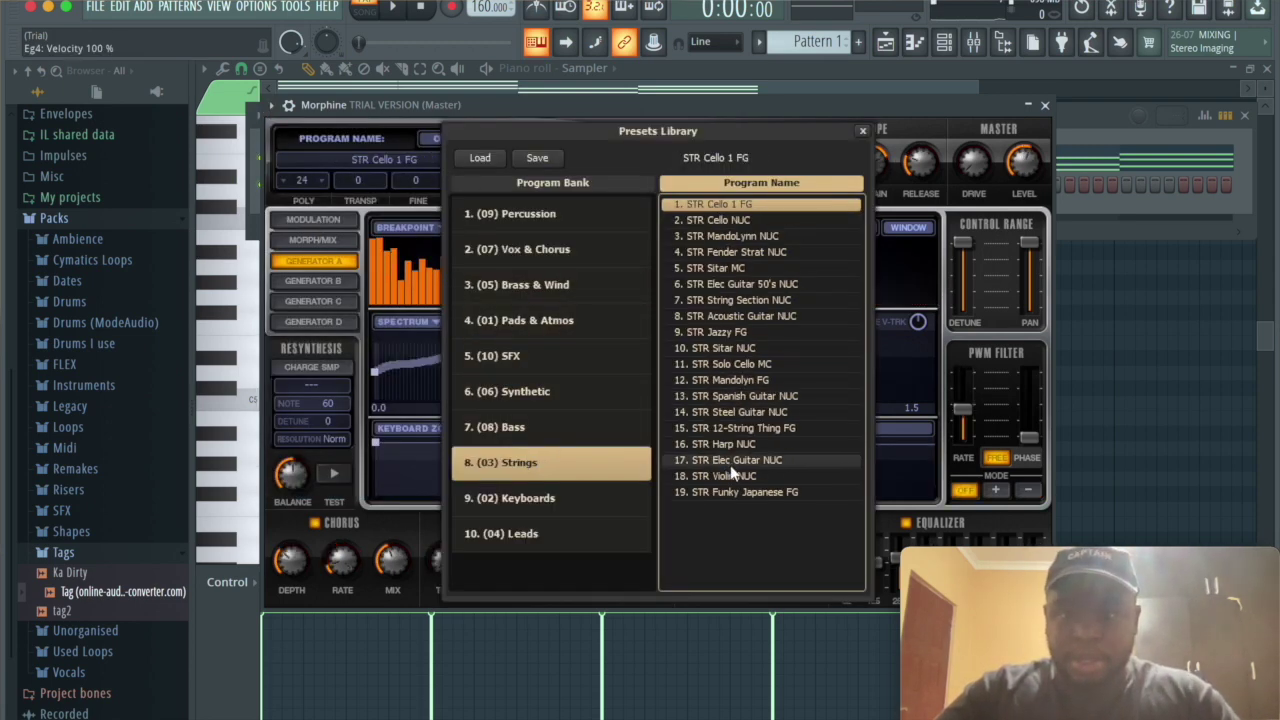
pyautogui.click(741, 398)
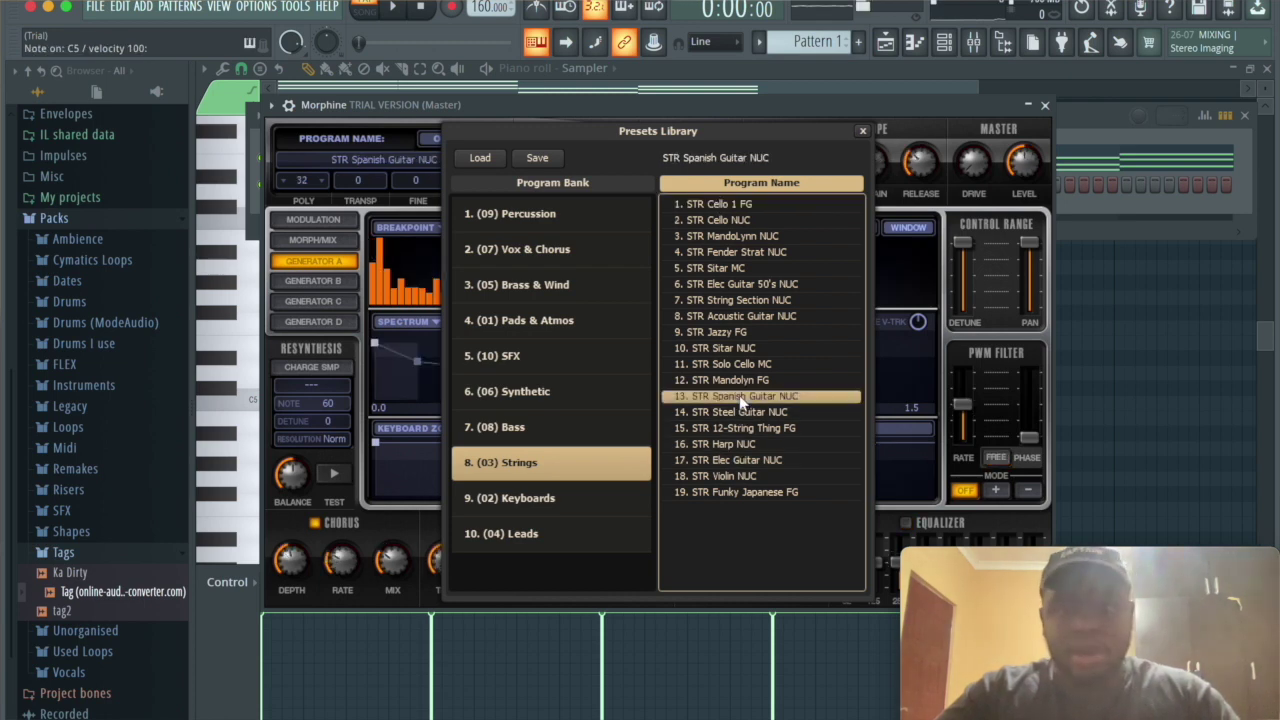
# Check the audio device settings, raise the system volume, and close the Morphine window
pyautogui.click(255, 7)
pyautogui.click(285, 60)
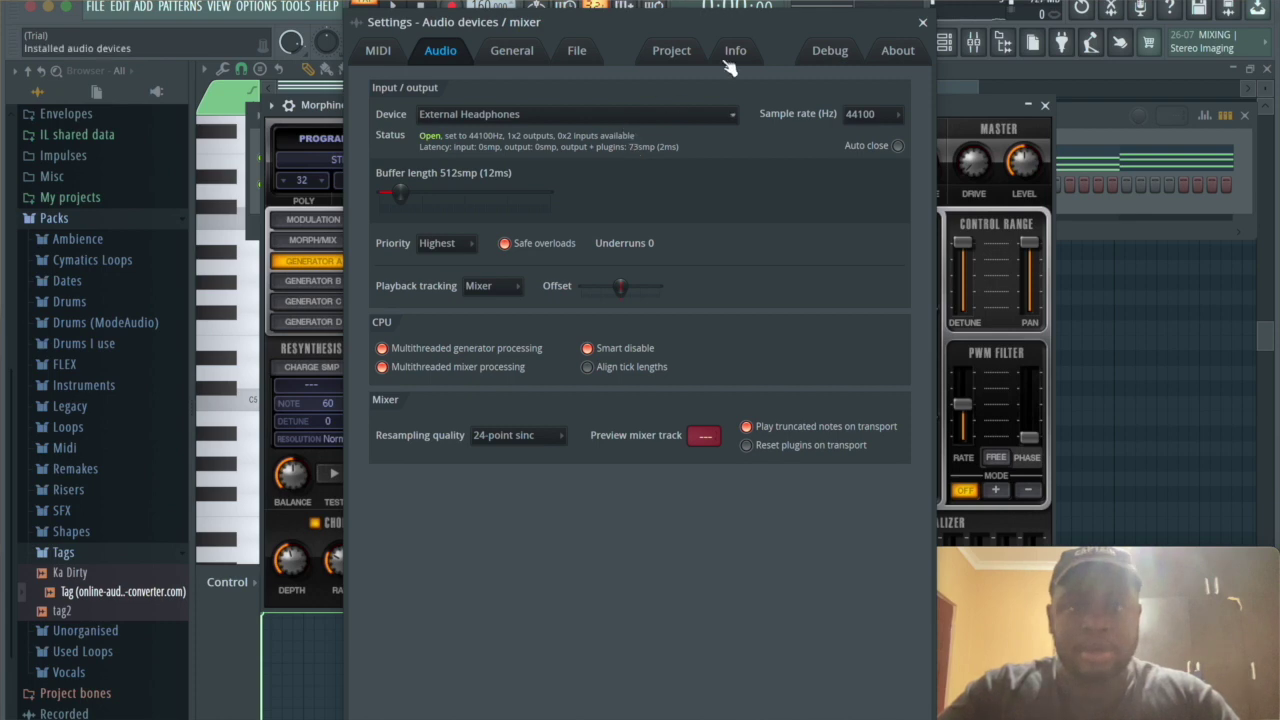
pyautogui.click(922, 22)
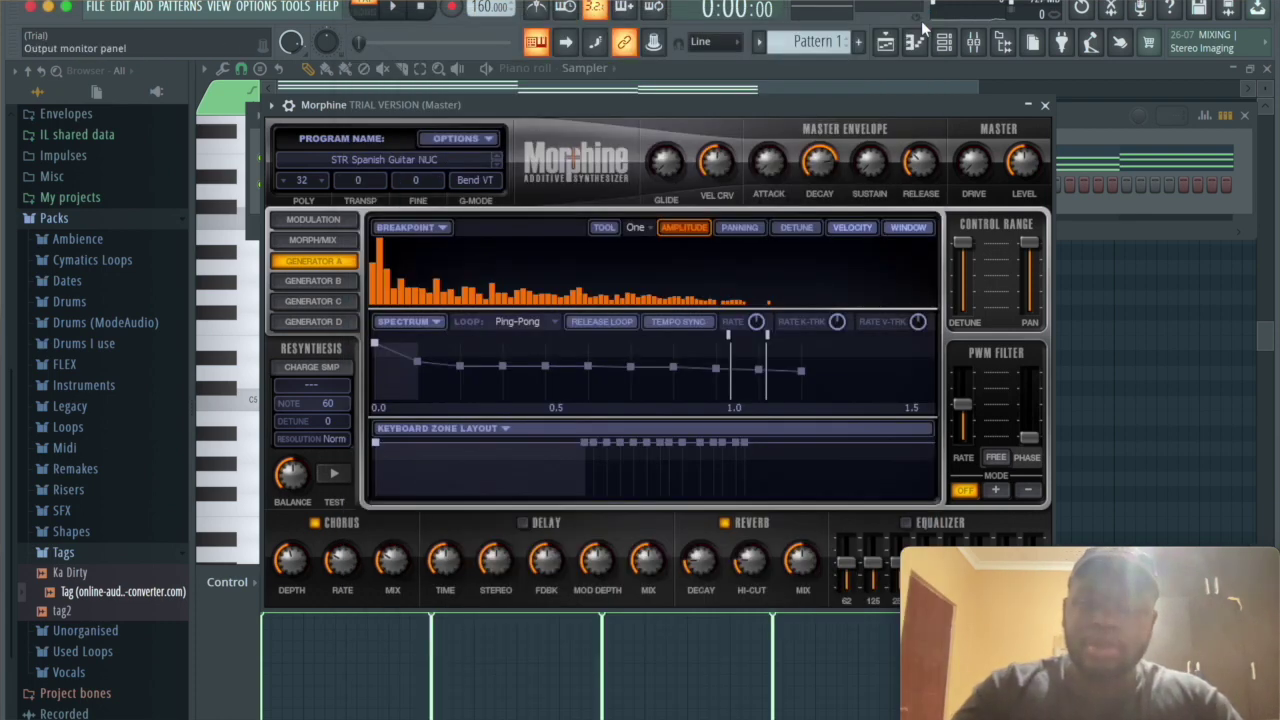
pyautogui.press('XF86AudioRaiseVolume')
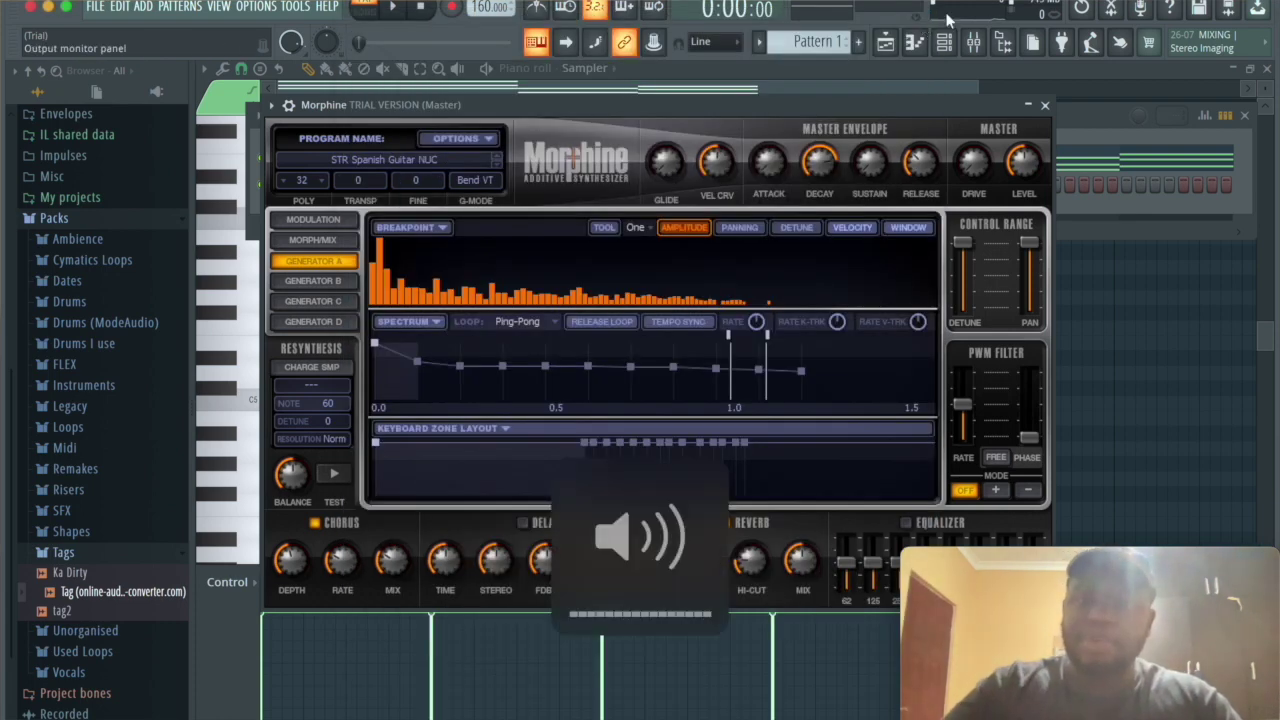
pyautogui.click(1046, 106)
# Draw a bar-long A5 root with staggered C6, E6 and A6 arpeggio notes in bar 1
pyautogui.click(916, 43)
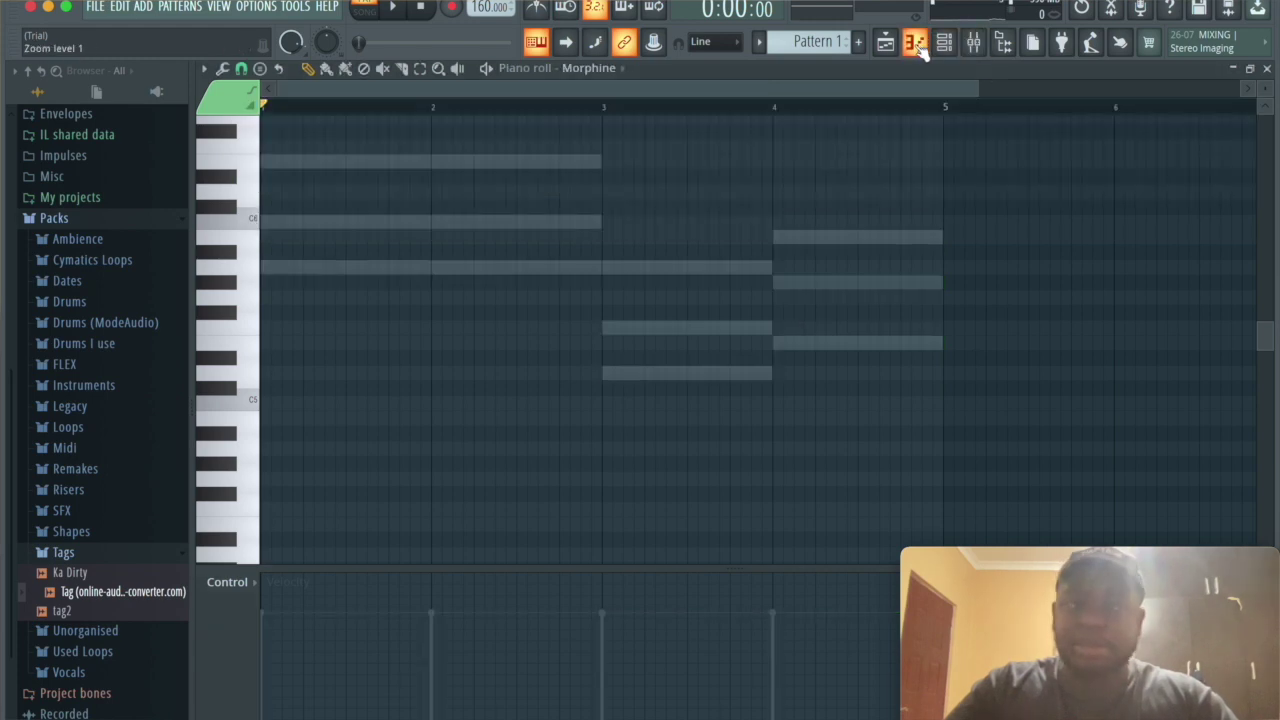
pyautogui.click(270, 267)
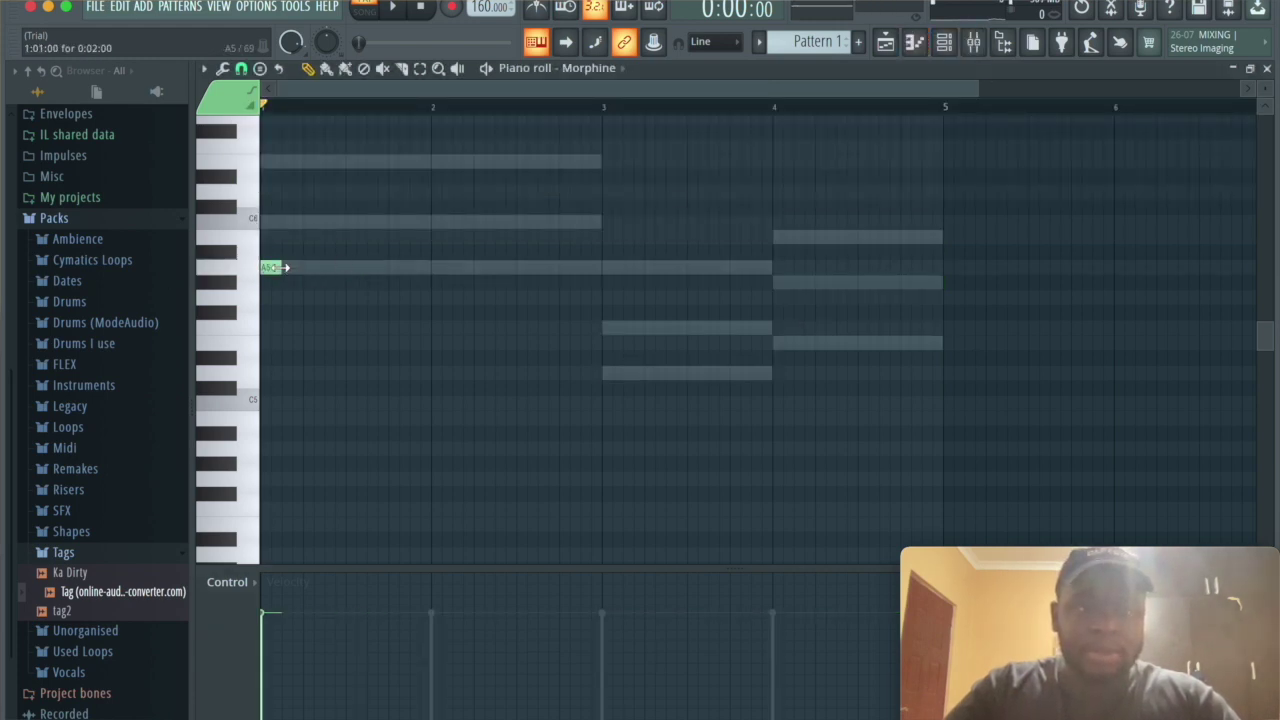
pyautogui.moveTo(285, 267); pyautogui.dragTo(437, 286)
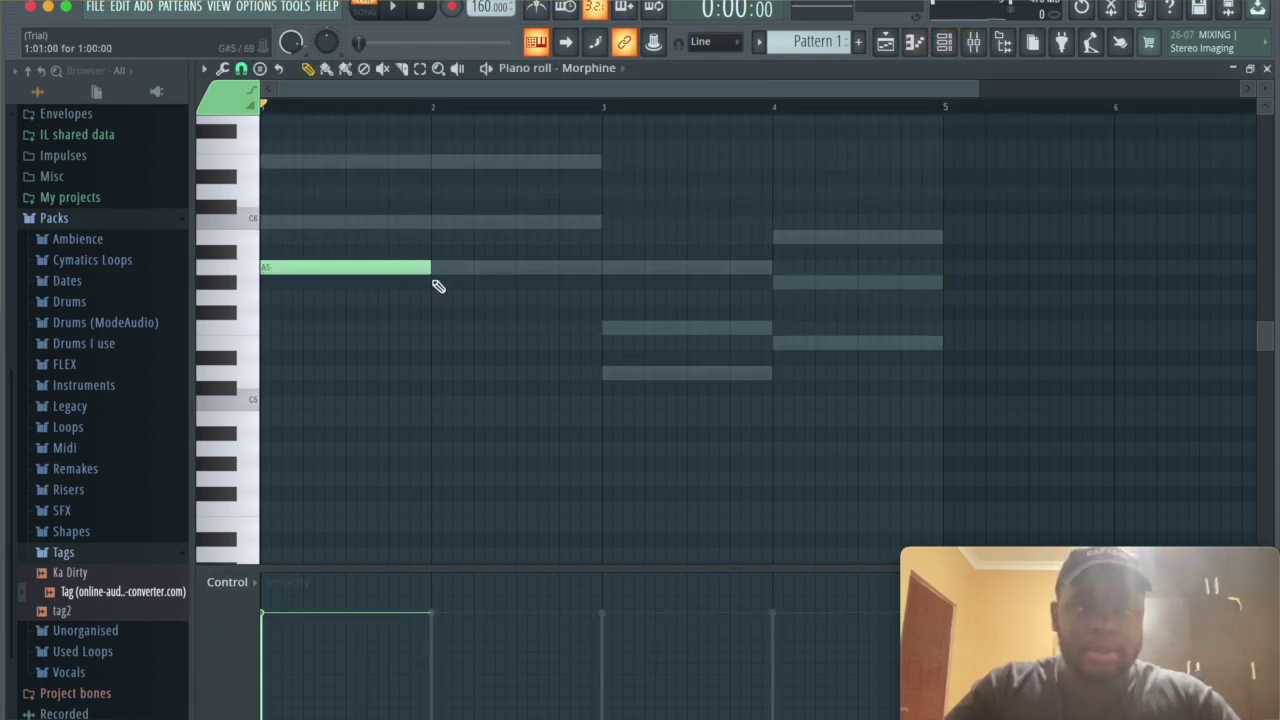
pyautogui.click(306, 221)
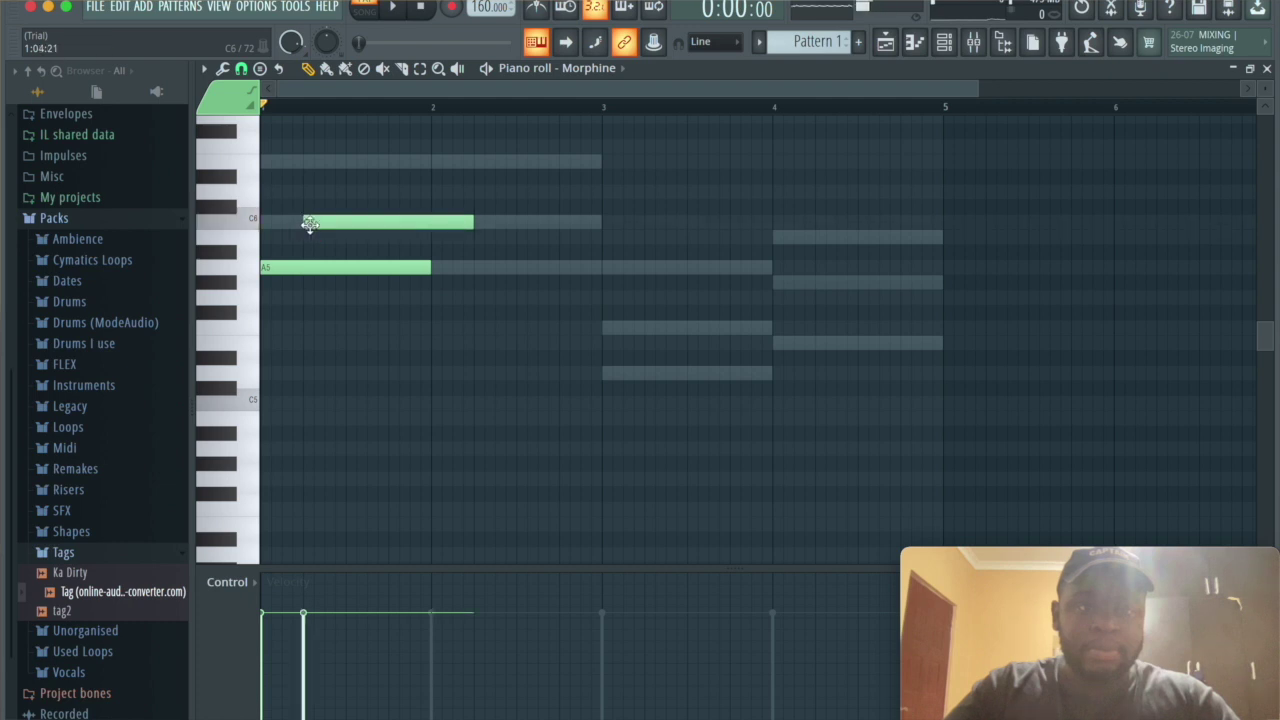
pyautogui.click(350, 162)
pyautogui.scroll(3, 423, 178)
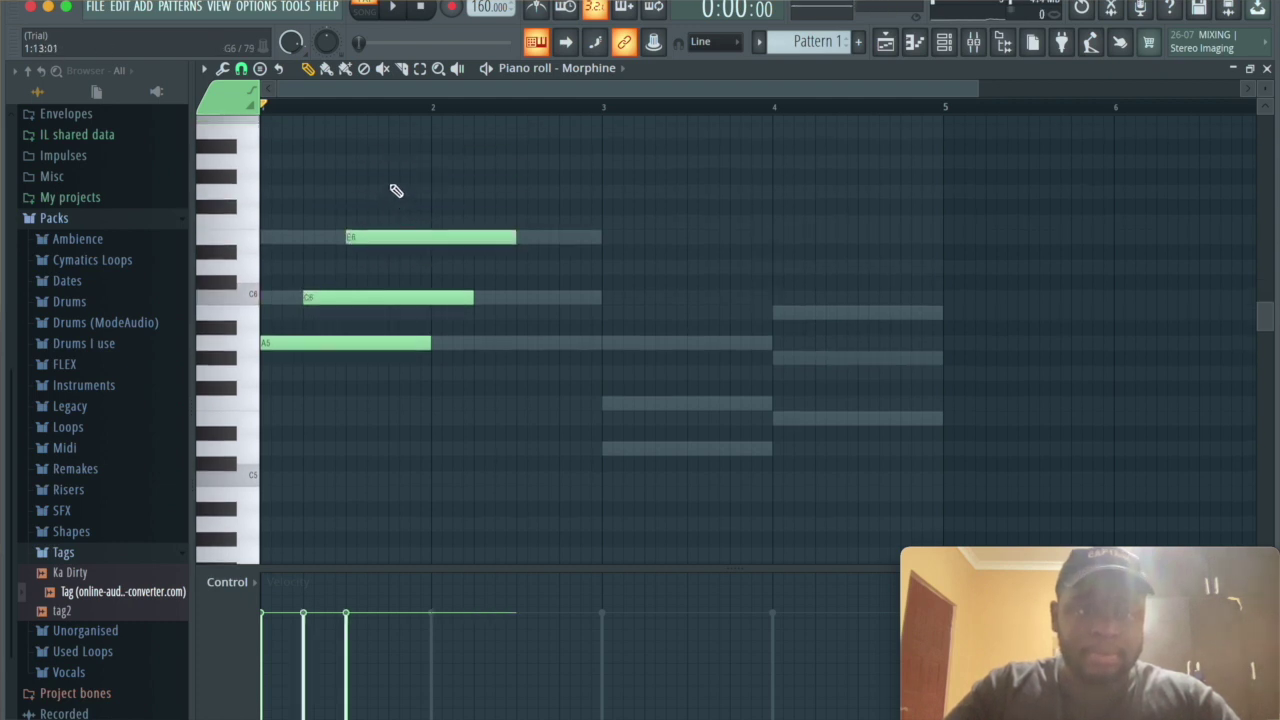
pyautogui.click(396, 190)
pyautogui.moveTo(443, 194); pyautogui.dragTo(443, 161)
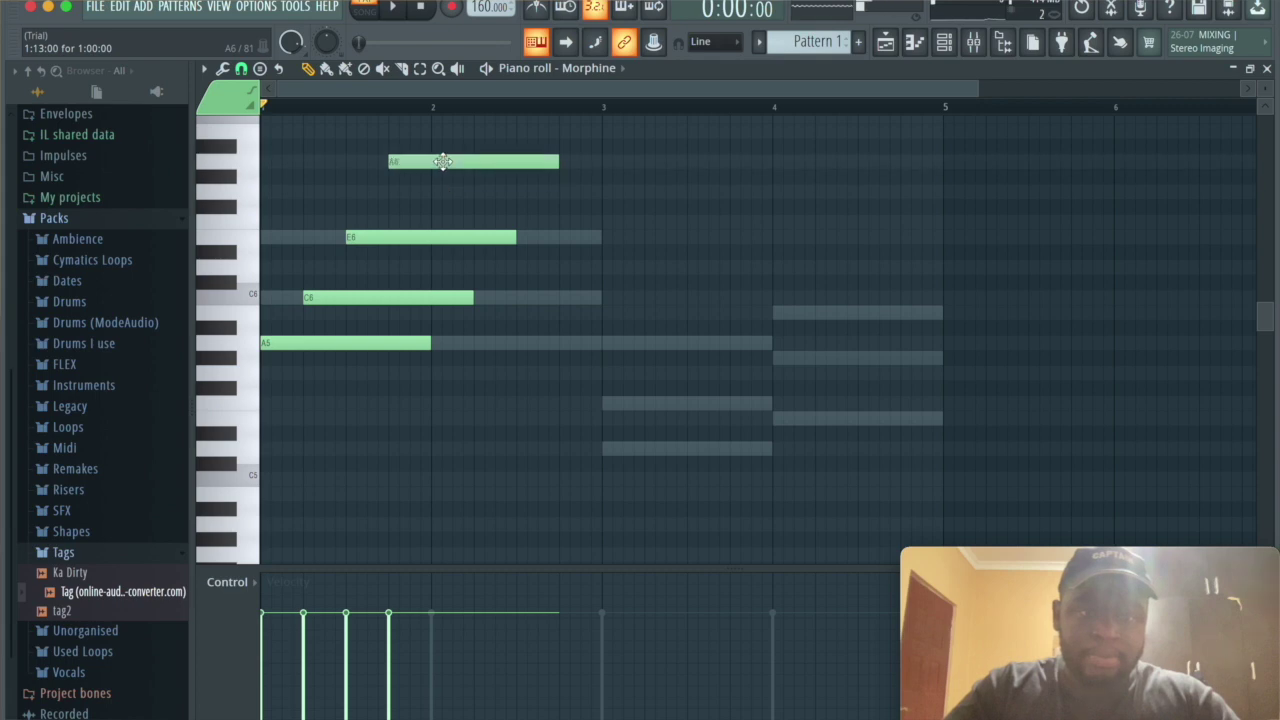
# Shorten the upper arpeggio notes, then duplicate the phrase and shift the copy lower into bar 3
pyautogui.moveTo(506, 296); pyautogui.dragTo(443, 124)
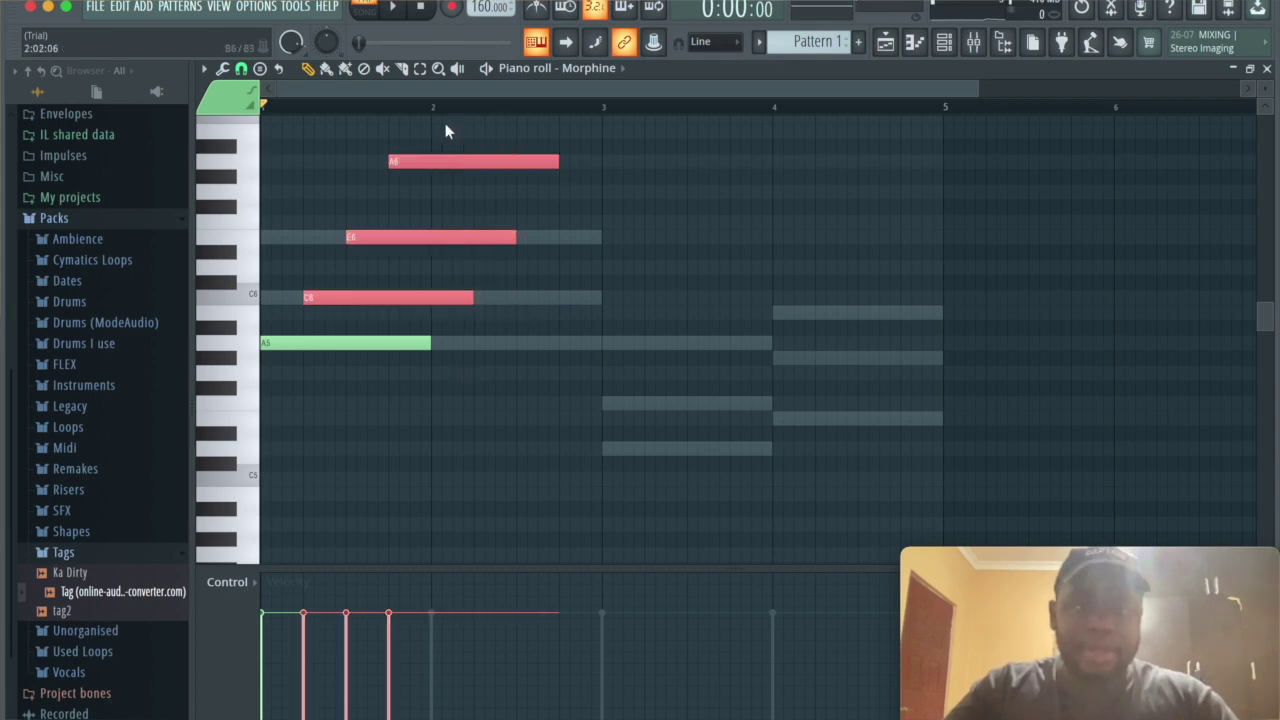
pyautogui.moveTo(558, 159); pyautogui.dragTo(421, 191)
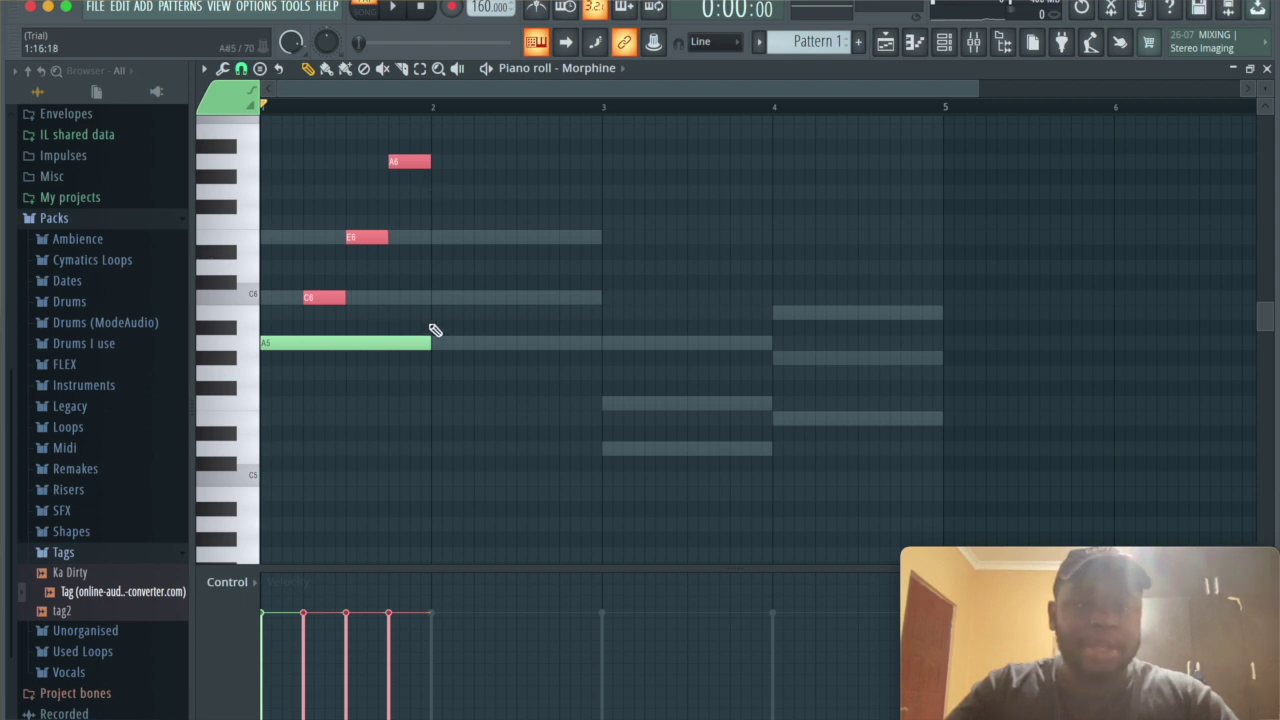
pyautogui.moveTo(483, 432); pyautogui.dragTo(256, 135)
pyautogui.hotkey('ctrl', 'b')
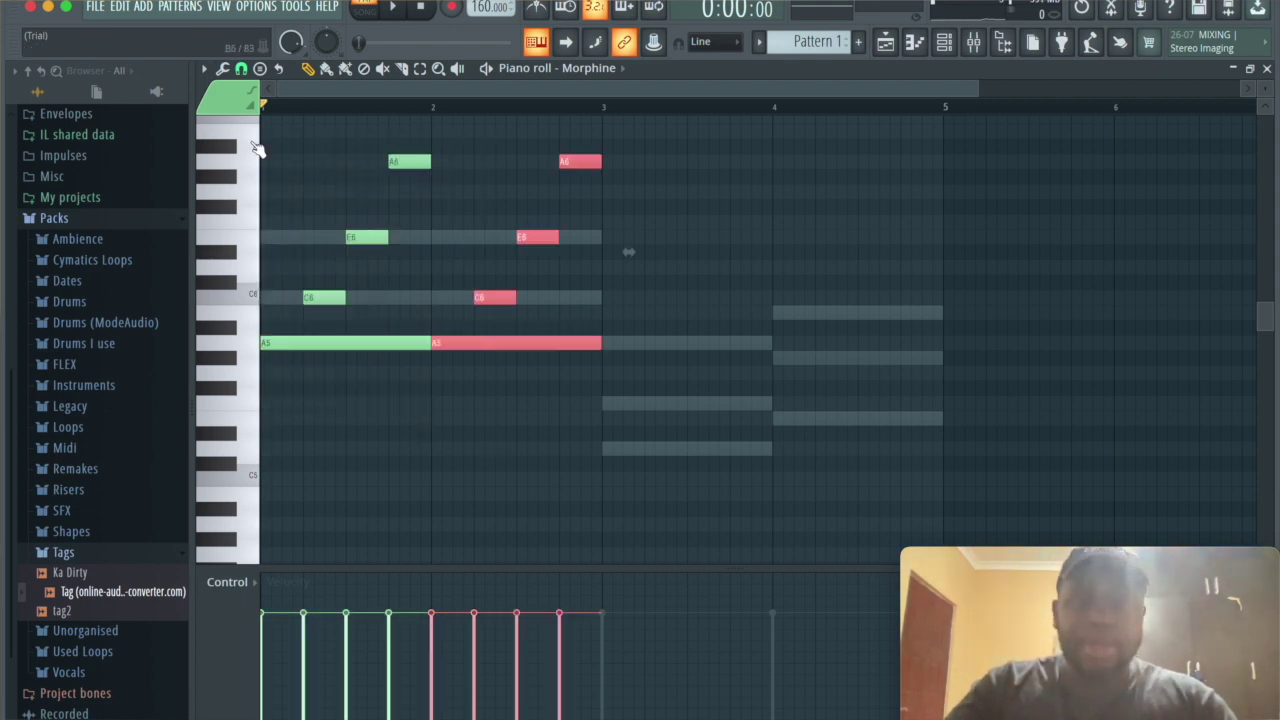
pyautogui.moveTo(508, 337); pyautogui.dragTo(679, 443)
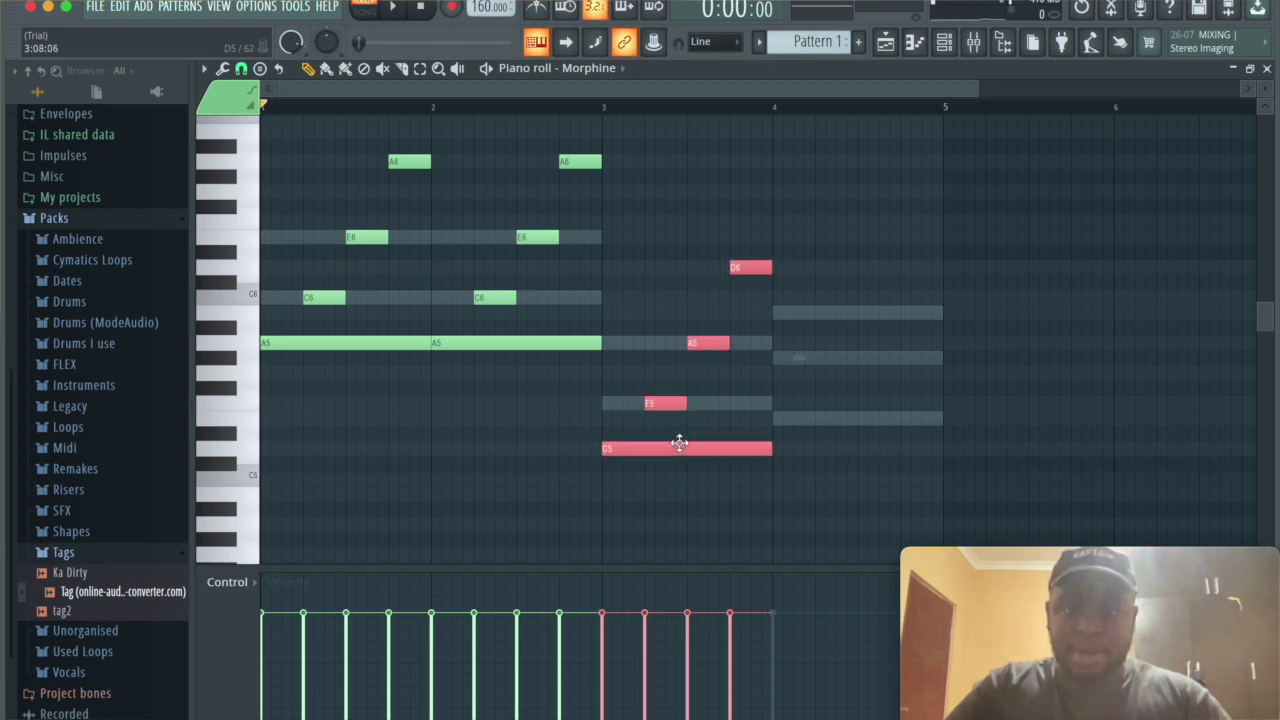
pyautogui.click(784, 432)
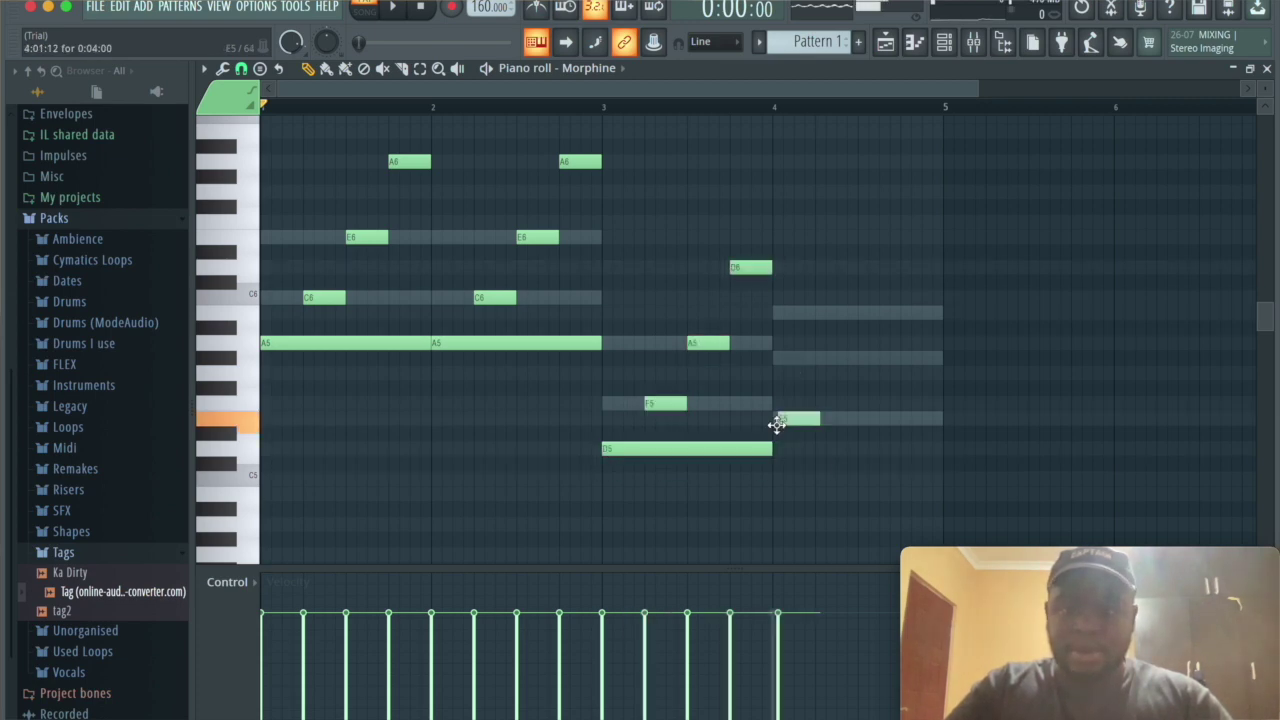
# Build bar 4 with a held E5 root plus short G#5, B5 and E6 notes, then play the melody
pyautogui.click(780, 419)
pyautogui.moveTo(817, 420); pyautogui.dragTo(952, 423)
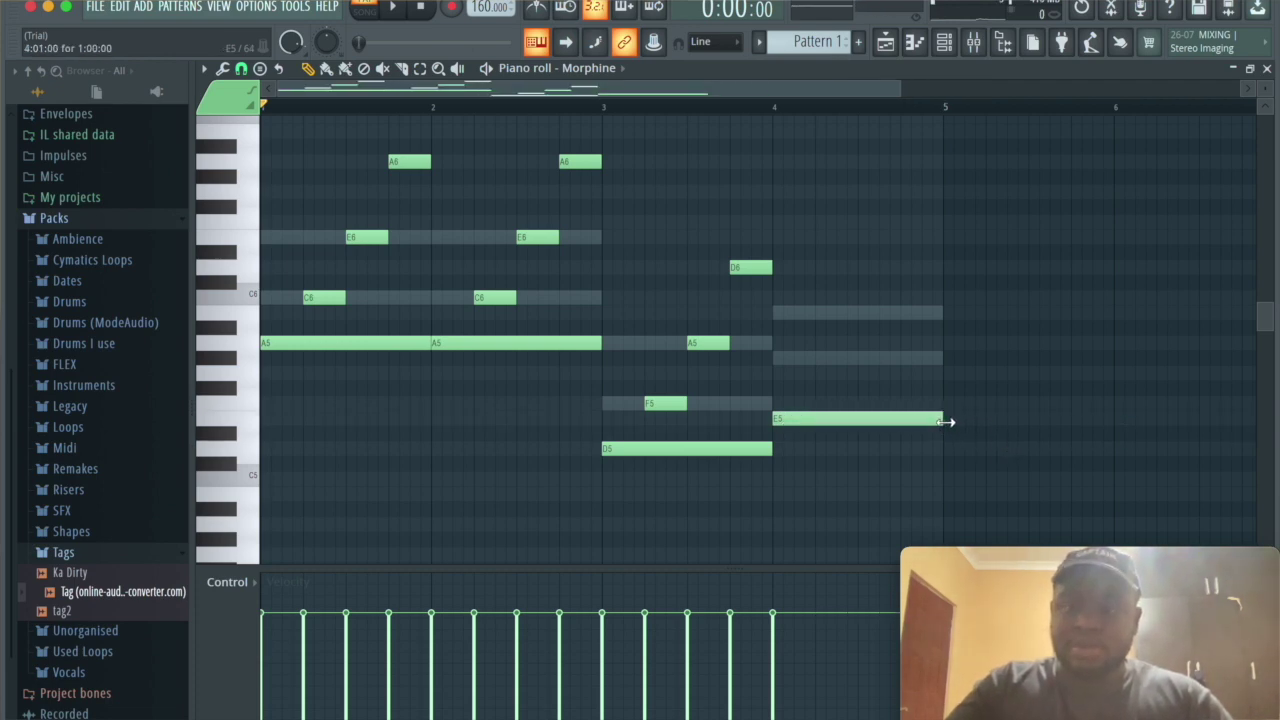
pyautogui.click(817, 375)
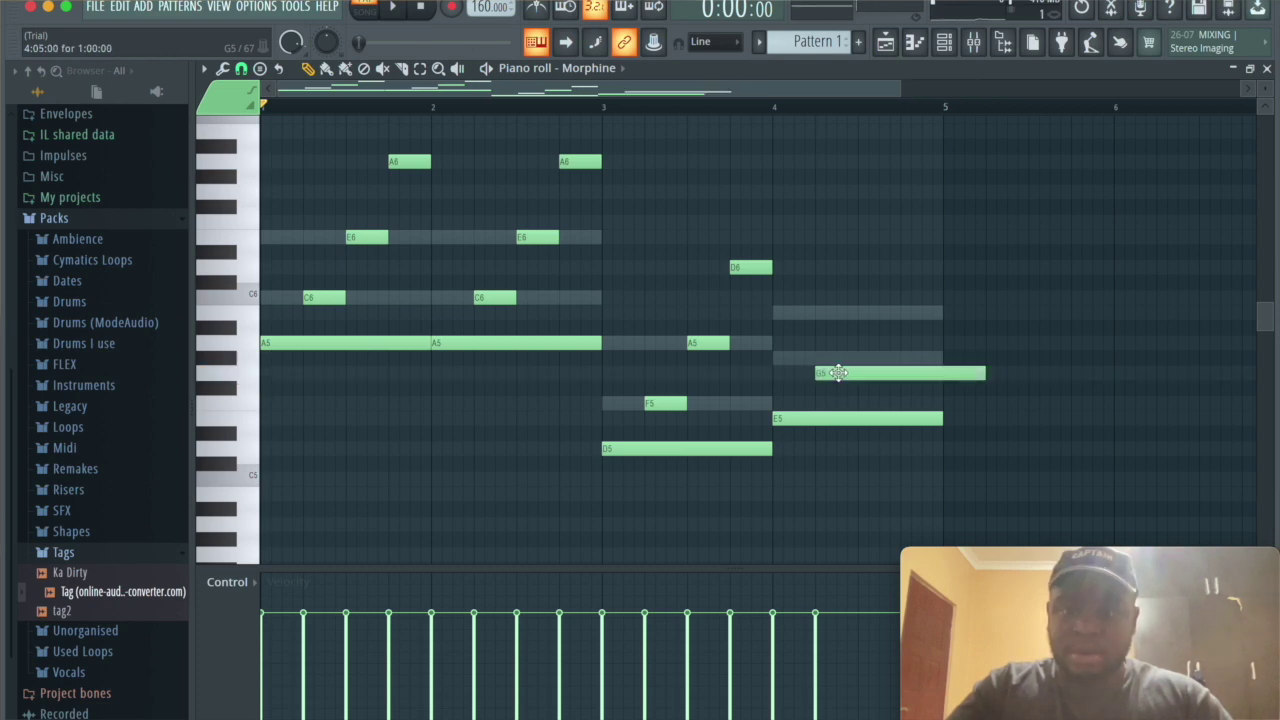
pyautogui.moveTo(828, 368); pyautogui.dragTo(838, 355)
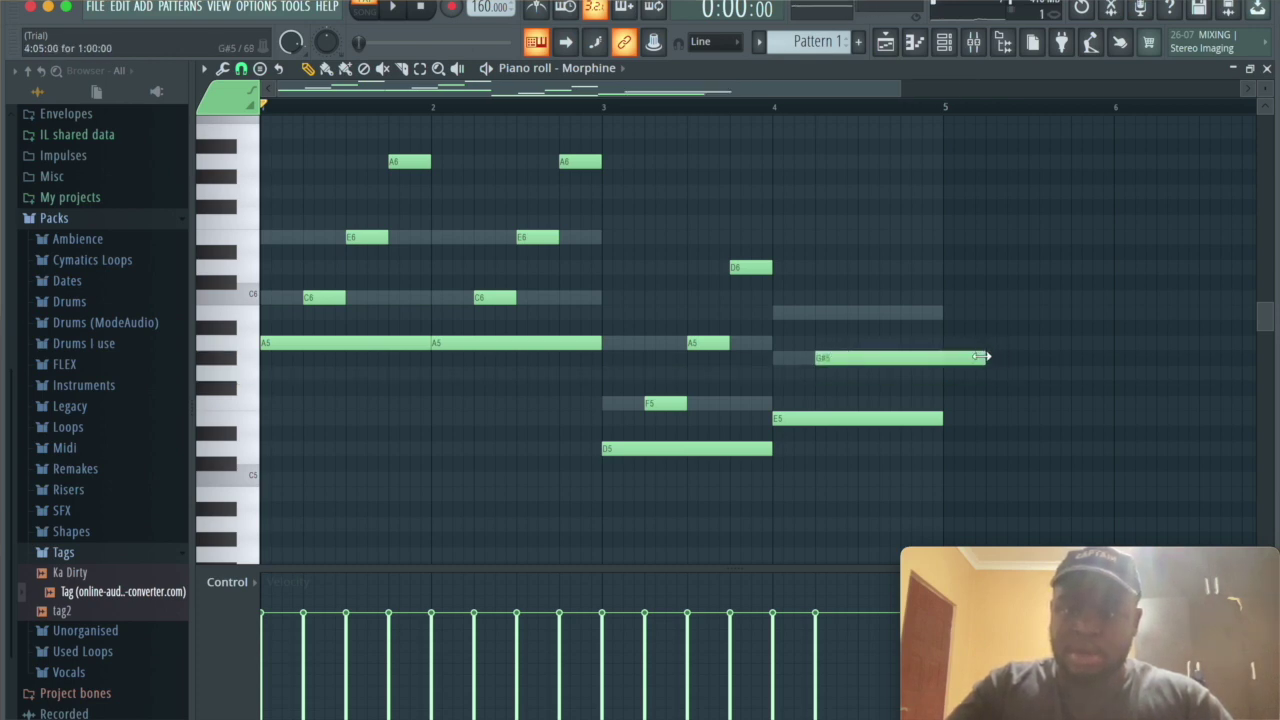
pyautogui.moveTo(982, 357)
pyautogui.mouseDown()
pyautogui.moveTo(817, 357)
pyautogui.moveTo(857, 357)
pyautogui.mouseUp()
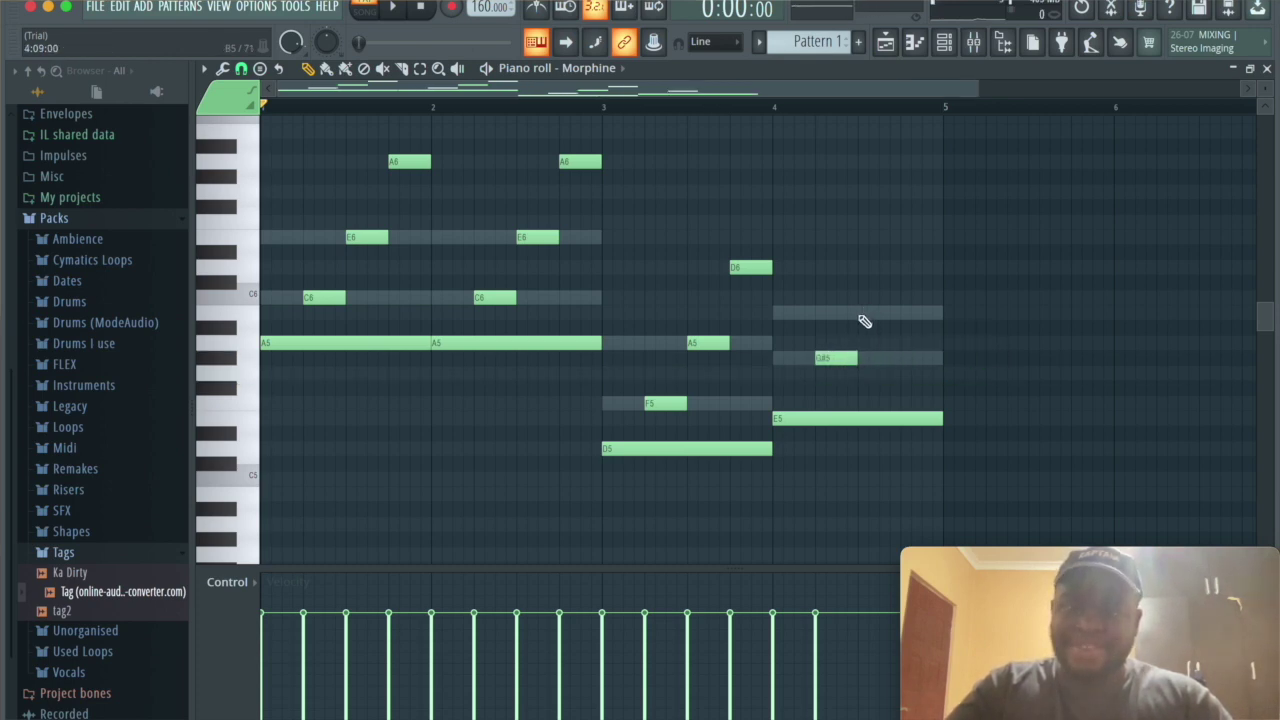
pyautogui.click(864, 314)
pyautogui.click(918, 267)
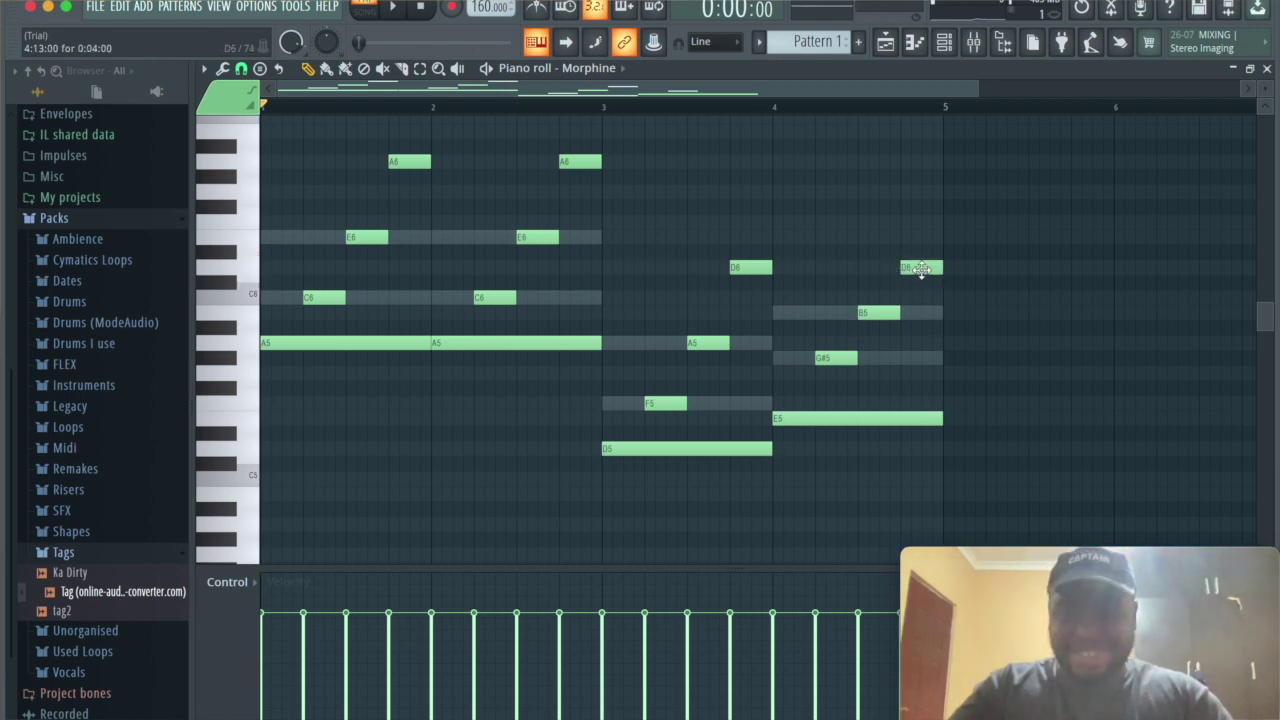
pyautogui.moveTo(920, 268); pyautogui.dragTo(917, 238)
pyautogui.press('space')
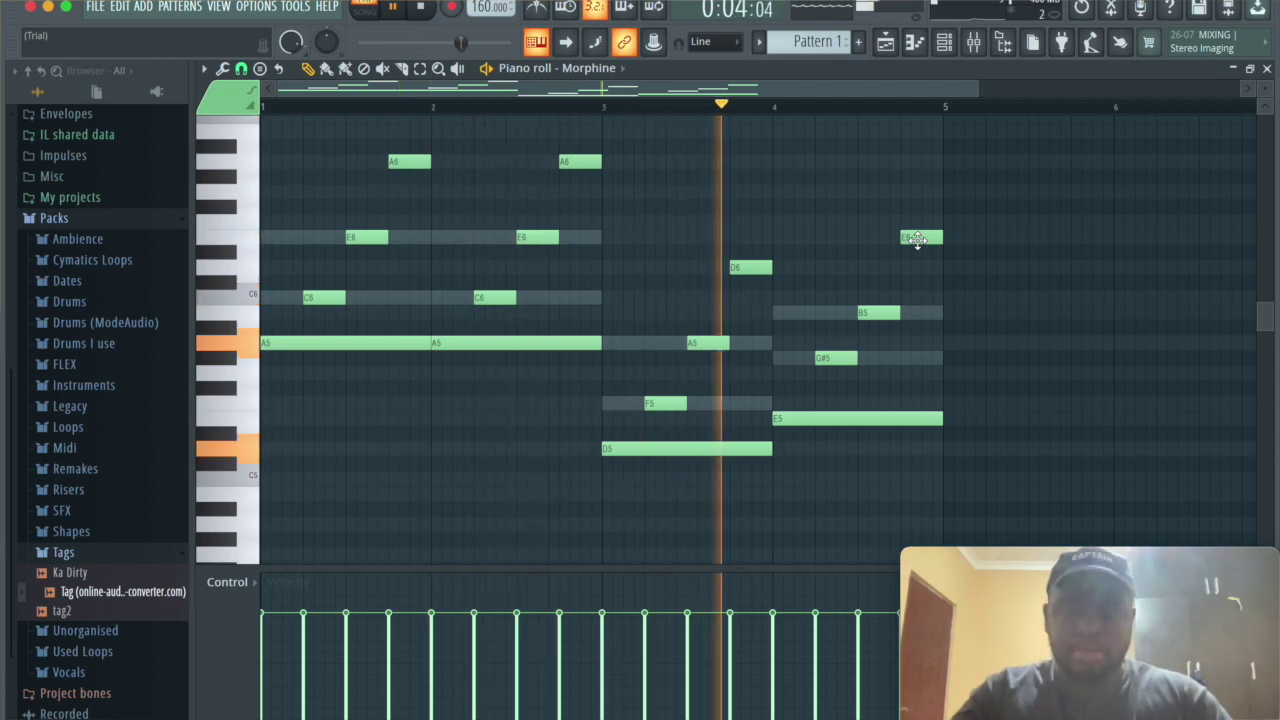
pyautogui.scroll(-3, 968, 293)
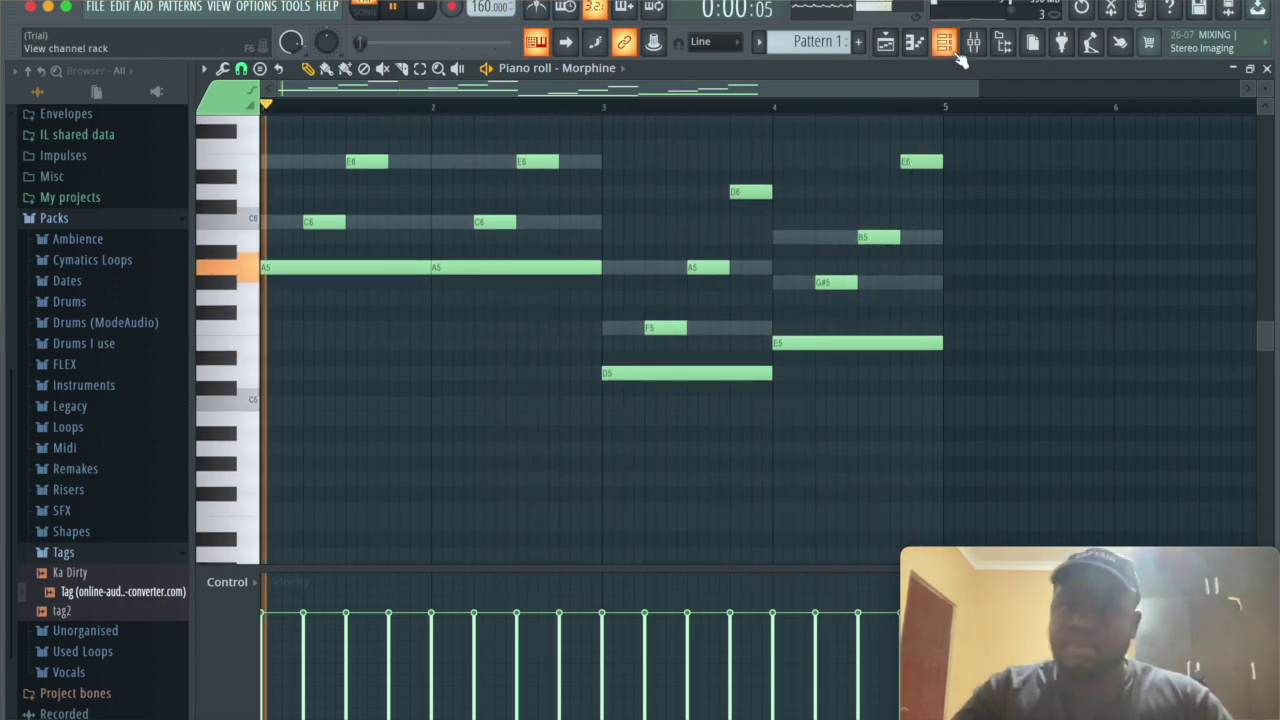
# Stop playback and quick-render Pattern 1 as an audio clip in the Playlist
pyautogui.press('F6')
pyautogui.press('space')
pyautogui.click(379, 227)
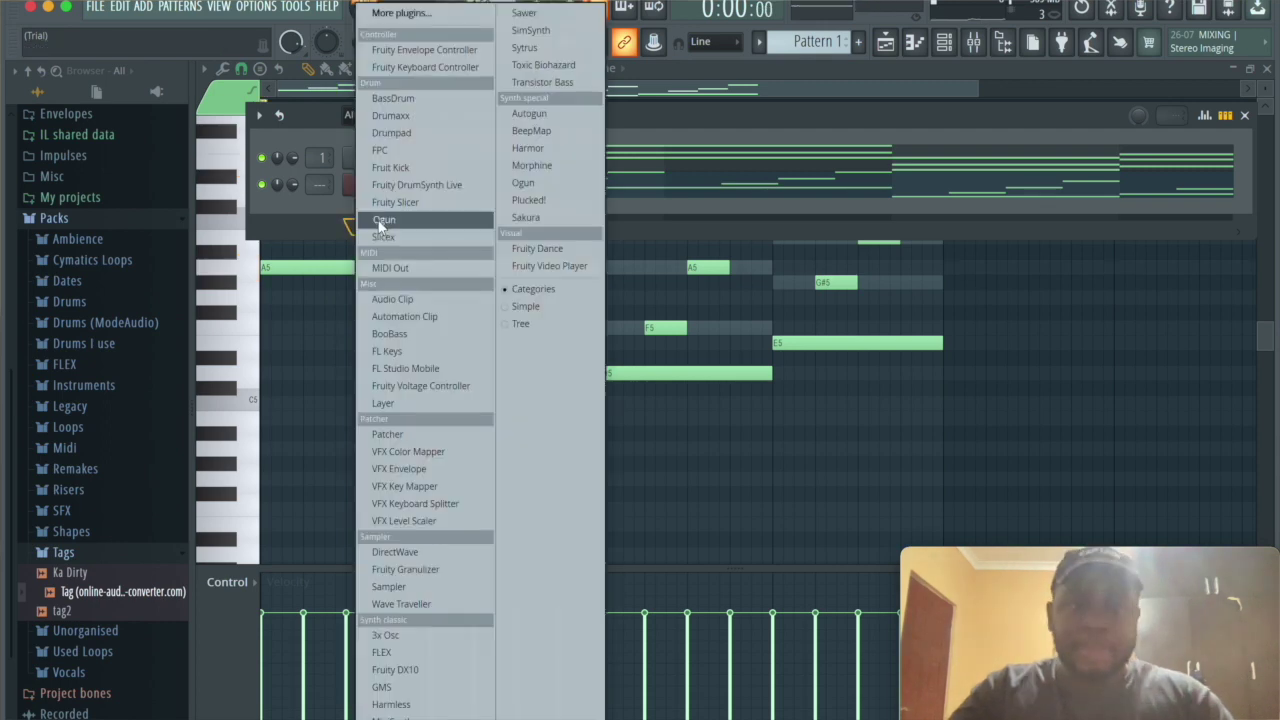
pyautogui.click(893, 38)
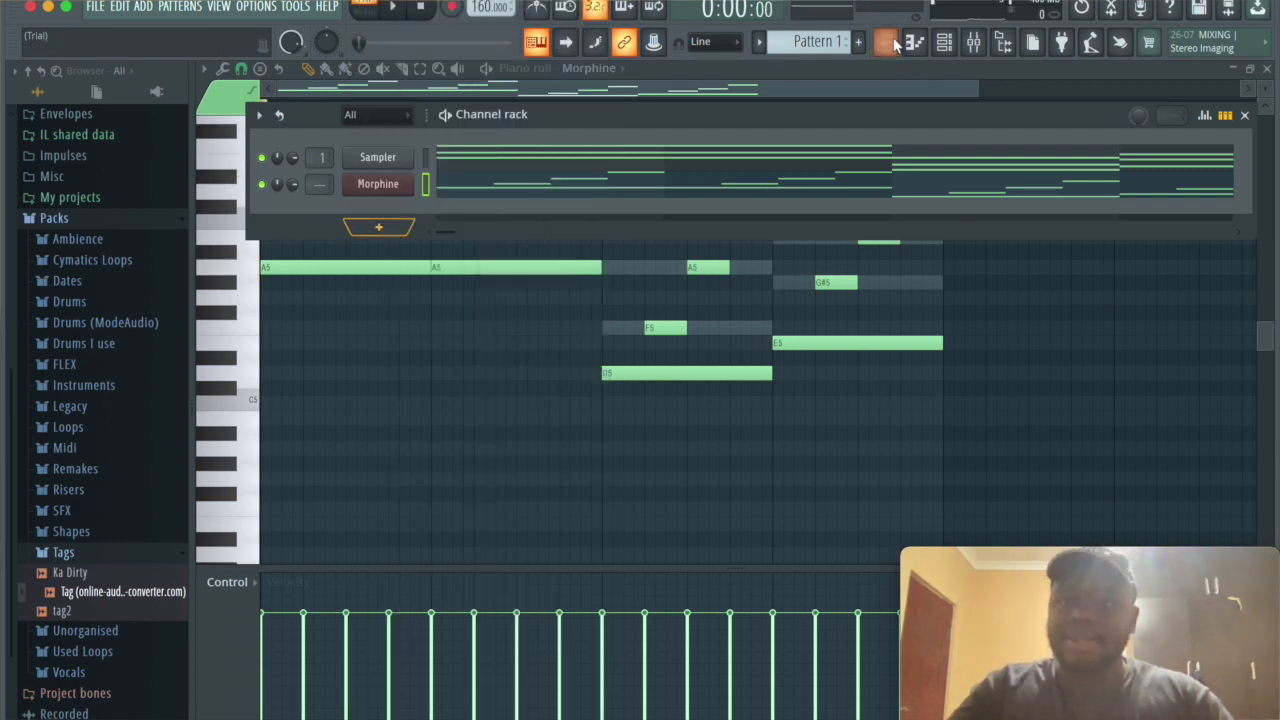
pyautogui.click(886, 41)
pyautogui.rightClick(243, 139)
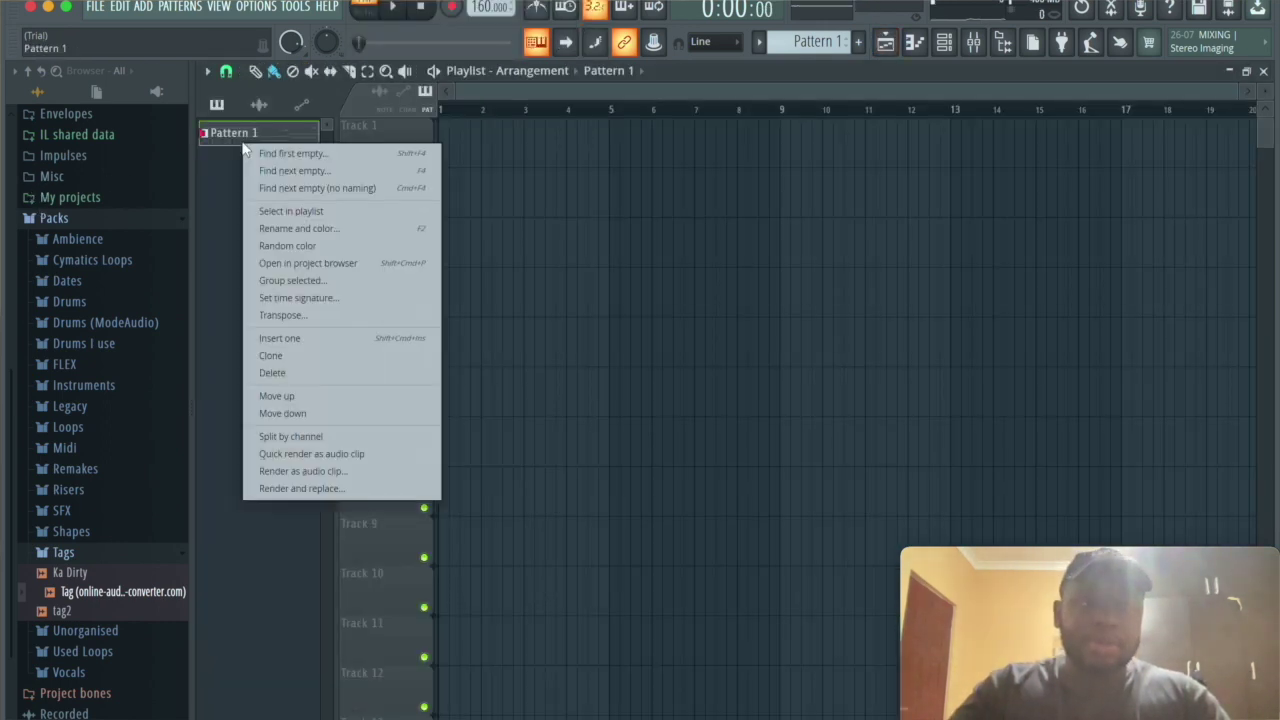
pyautogui.click(304, 472)
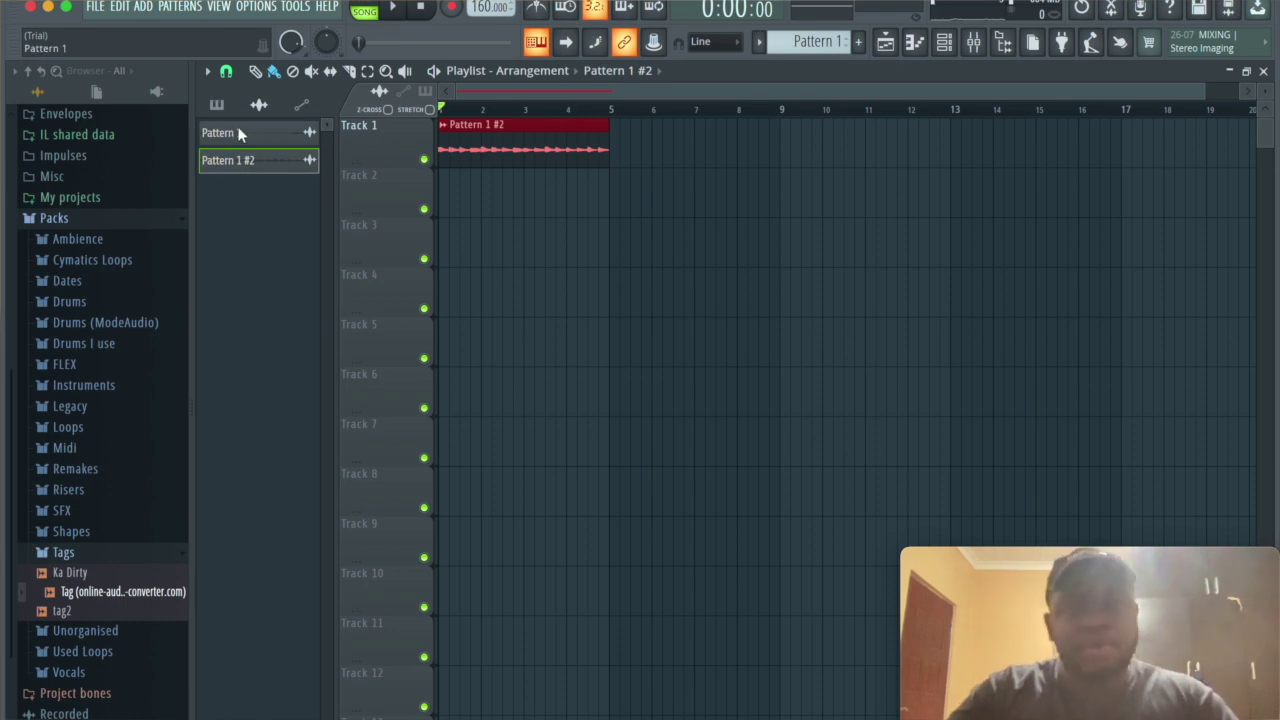
# Delete Pattern 1 from the picker and paint a new Pattern 2 clip on Track 2
pyautogui.rightClick(238, 133)
pyautogui.click(291, 331)
pyautogui.press('Return')
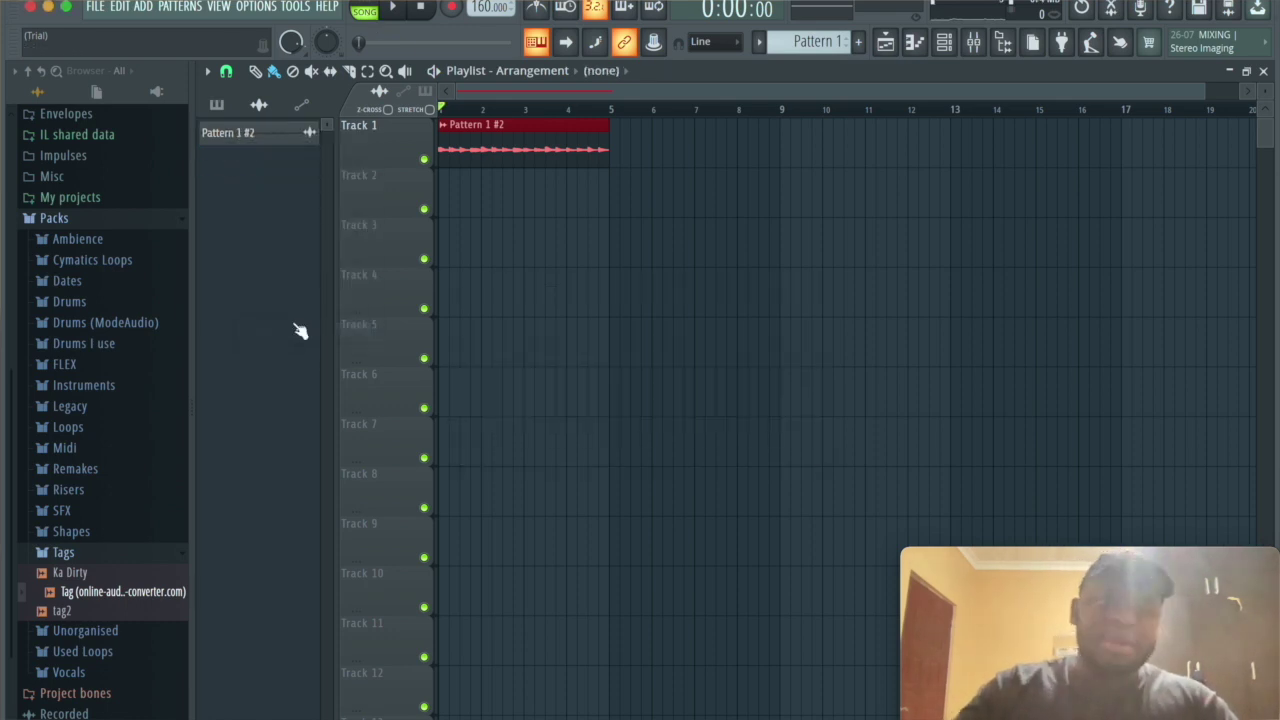
pyautogui.click(216, 104)
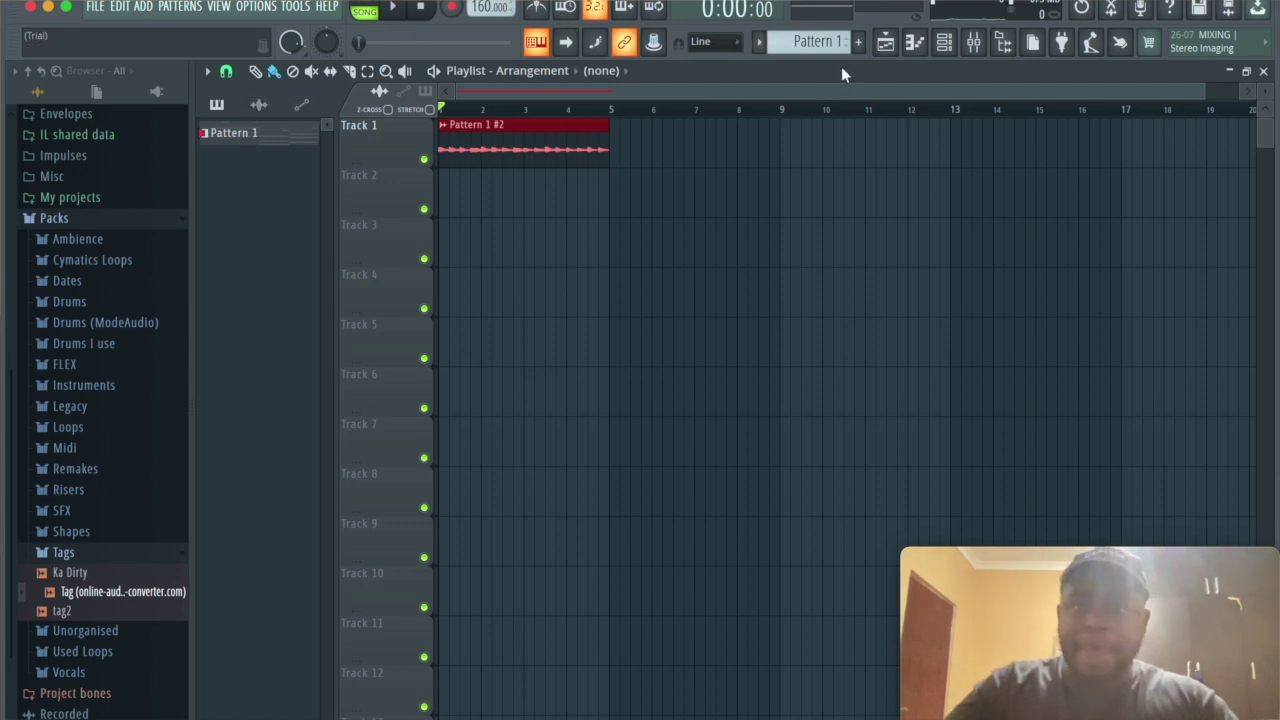
pyautogui.click(858, 43)
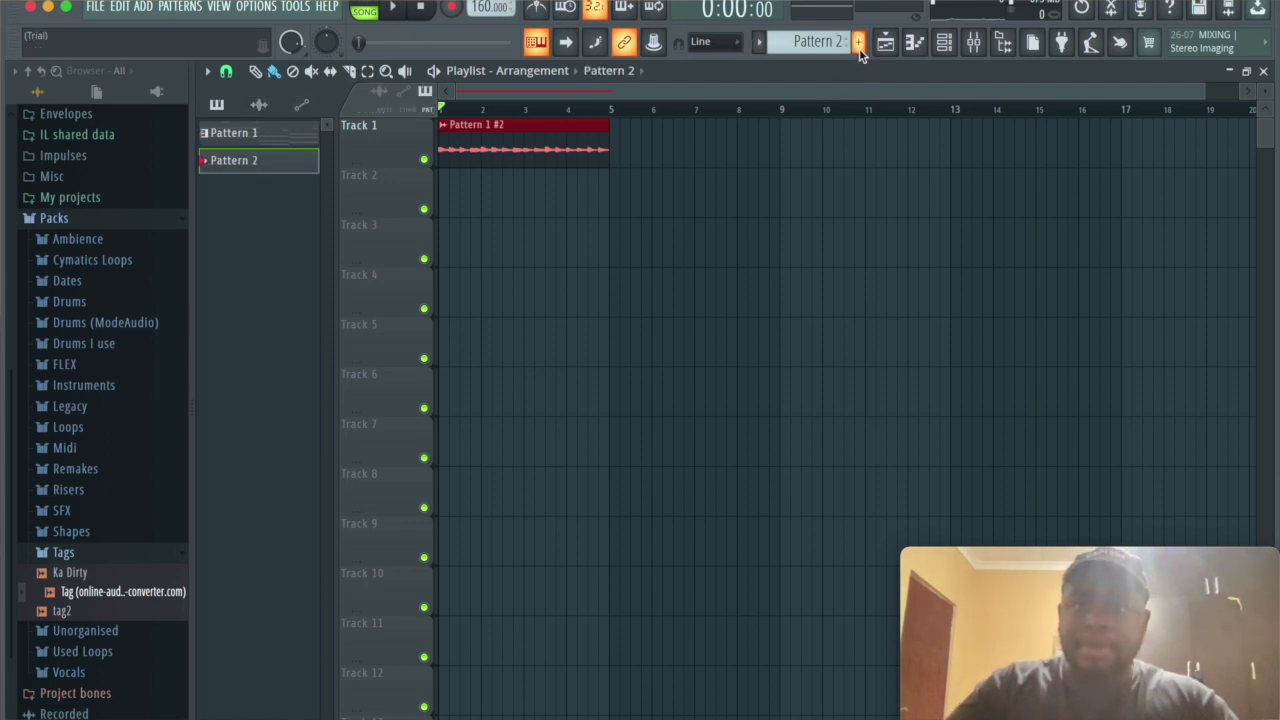
pyautogui.click(459, 208)
# Duplicate the melody audio clip and the Pattern 2 clip to bar 5
pyautogui.moveTo(638, 213); pyautogui.dragTo(597, 157)
pyautogui.hotkey('ctrl', 'b')
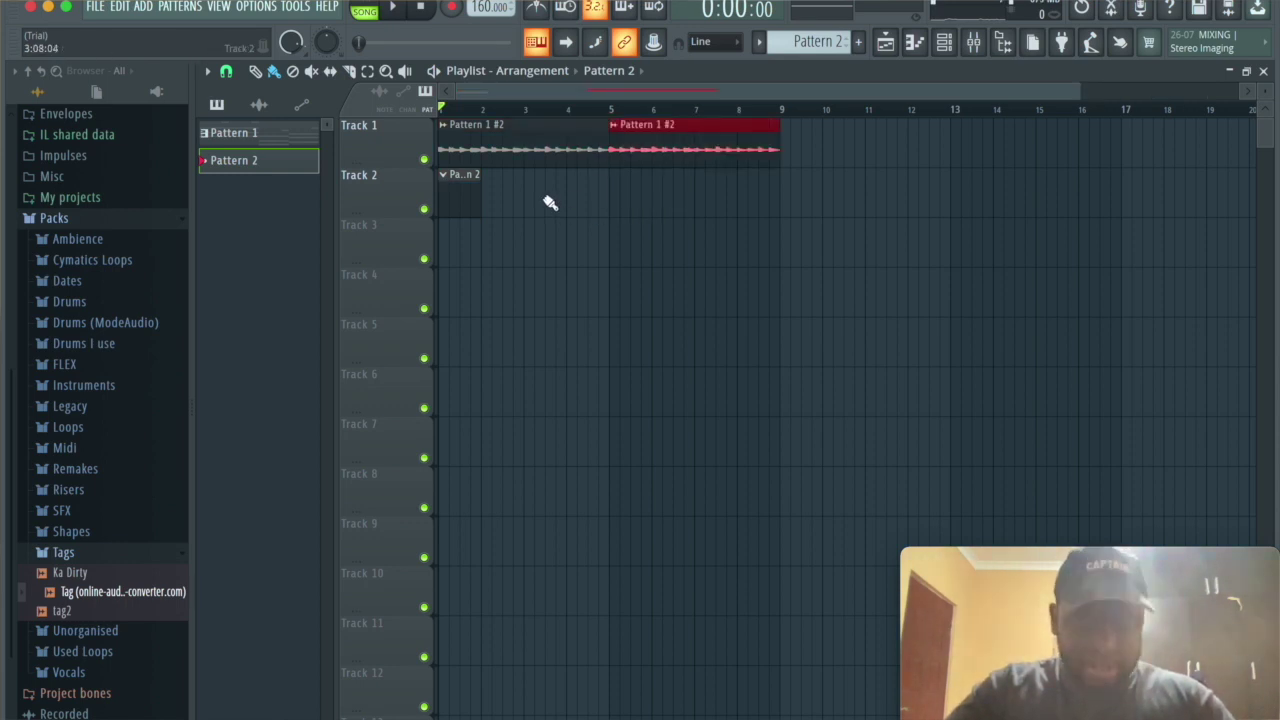
pyautogui.click(452, 198)
pyautogui.moveTo(449, 190); pyautogui.dragTo(616, 206)
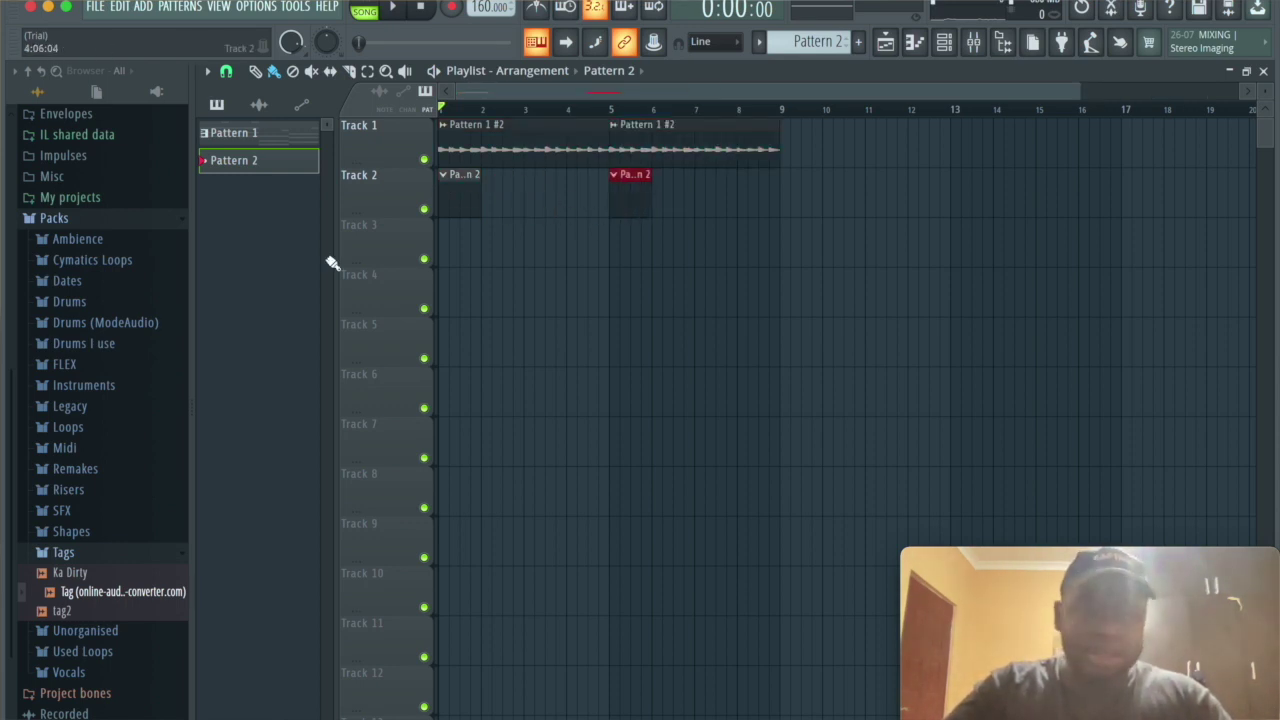
# Browse to Drums I use > Ocean > Drill Essentials LITE > Drums and drag HH (8) into the channel rack
pyautogui.click(100, 323)
pyautogui.click(100, 323)
pyautogui.click(100, 343)
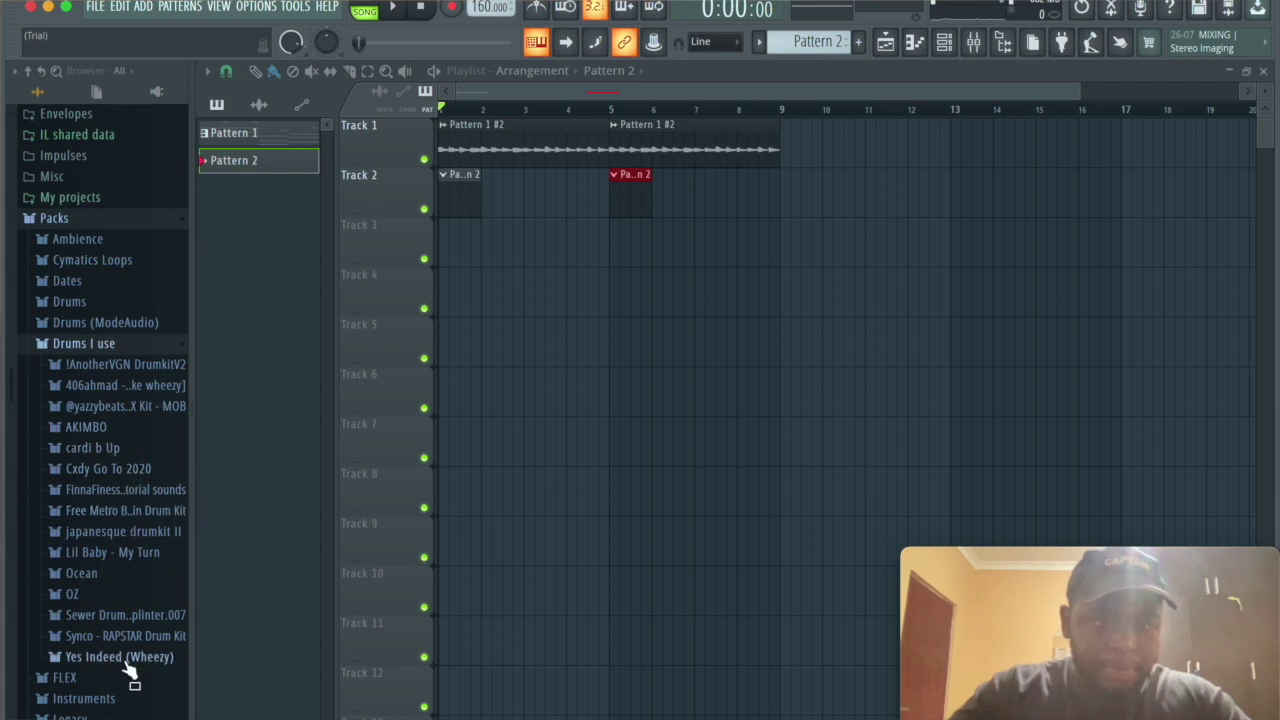
pyautogui.click(120, 575)
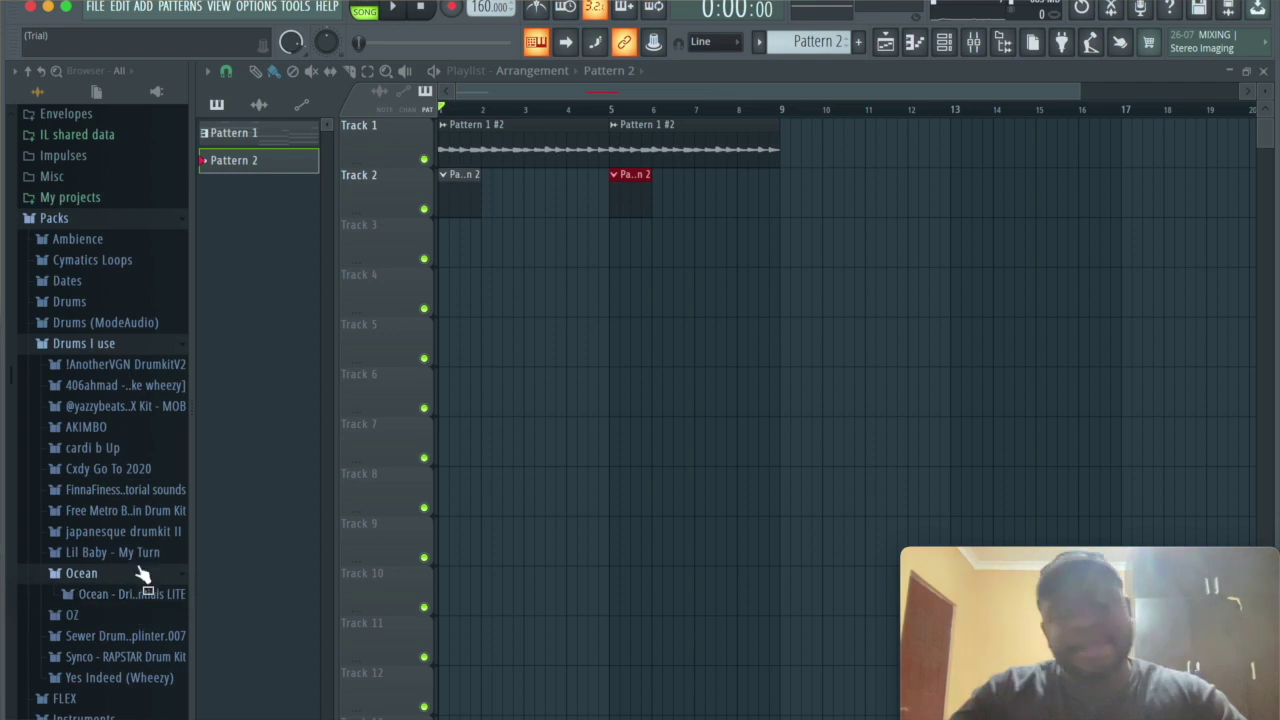
pyautogui.click(143, 578)
pyautogui.click(141, 226)
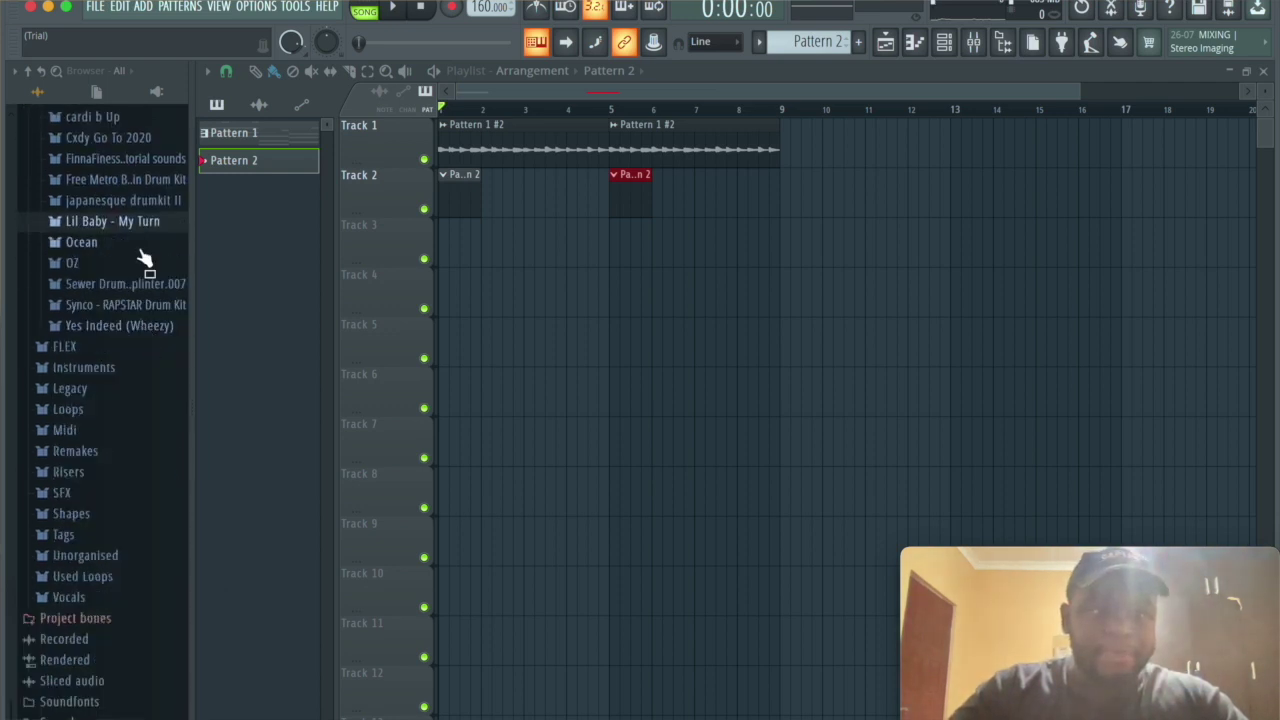
pyautogui.click(128, 248)
pyautogui.click(128, 265)
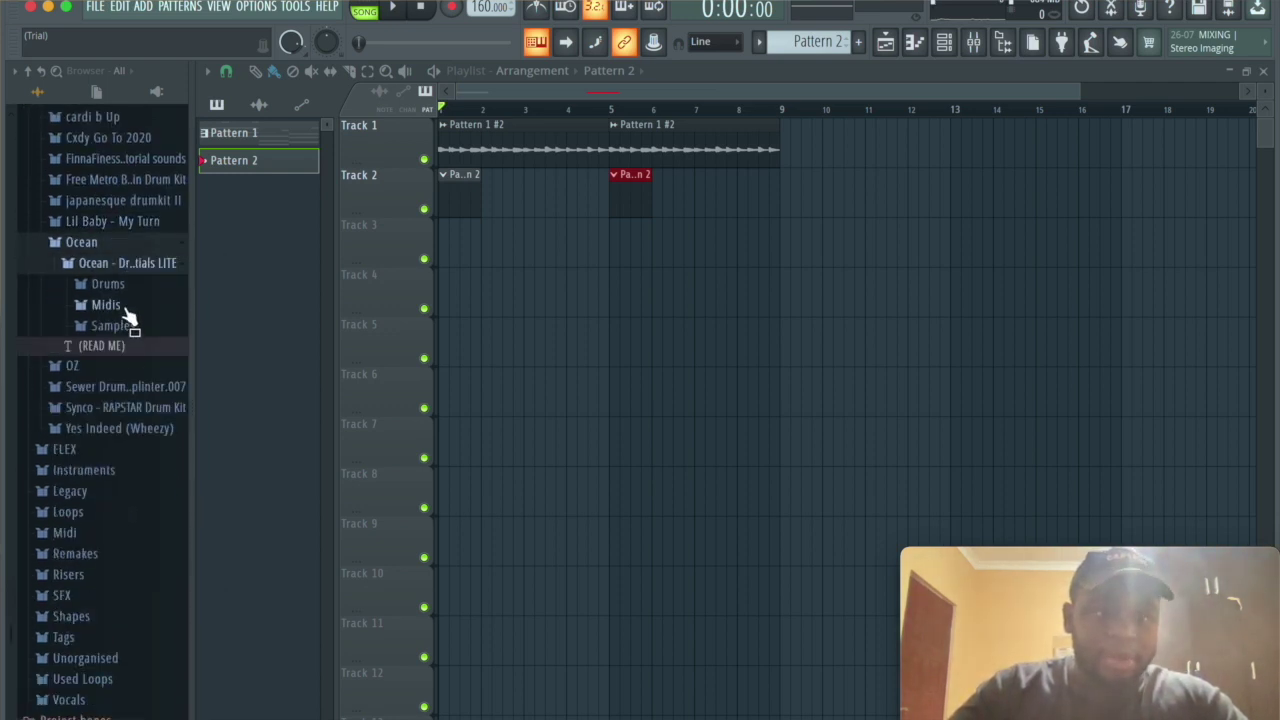
pyautogui.click(124, 287)
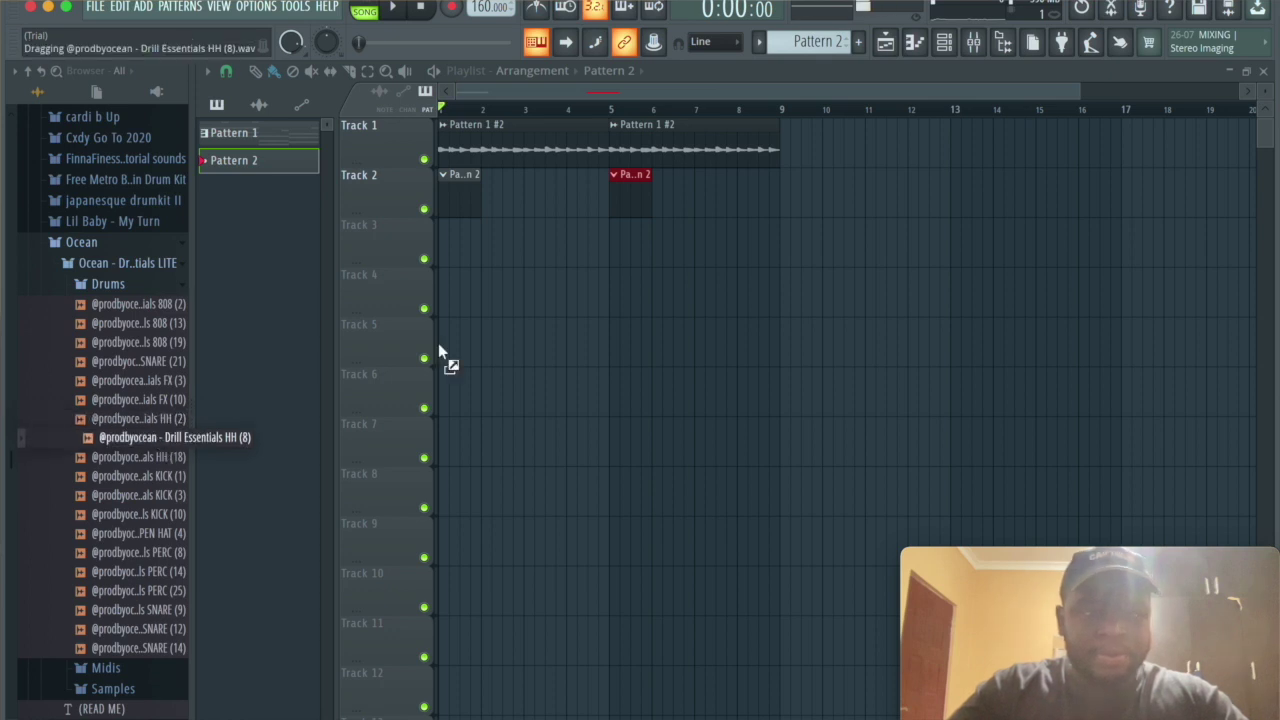
pyautogui.moveTo(440, 350); pyautogui.dragTo(937, 51)
pyautogui.moveTo(560, 210); pyautogui.dragTo(504, 180)
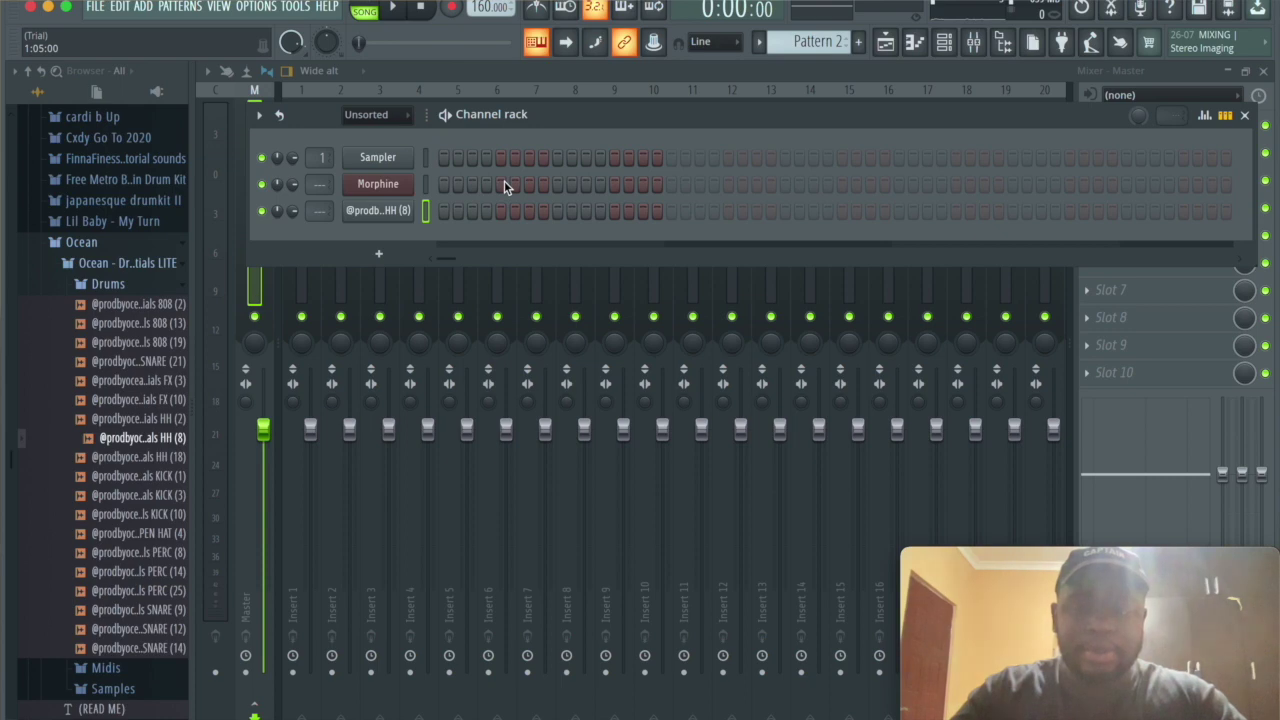
# Arm note and automation recording, open the HH (8) piano roll, and record C5 hits with the Z key
pyautogui.click(452, 10)
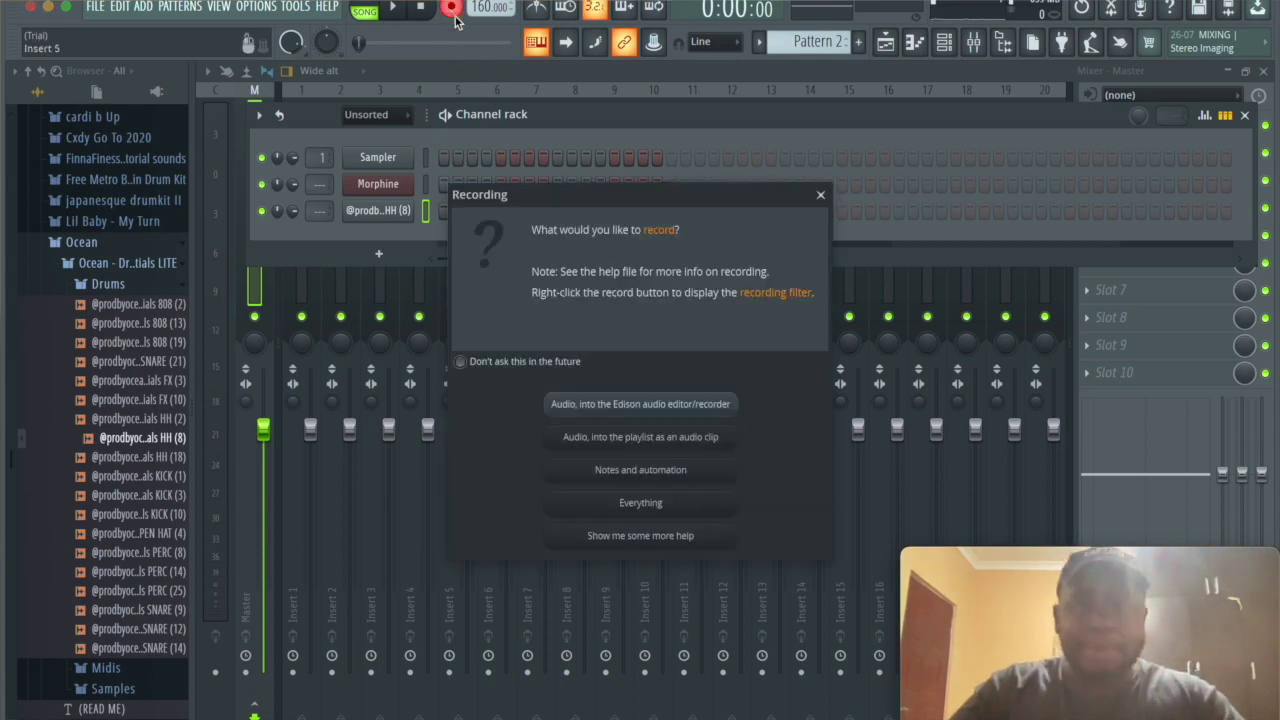
pyautogui.click(667, 470)
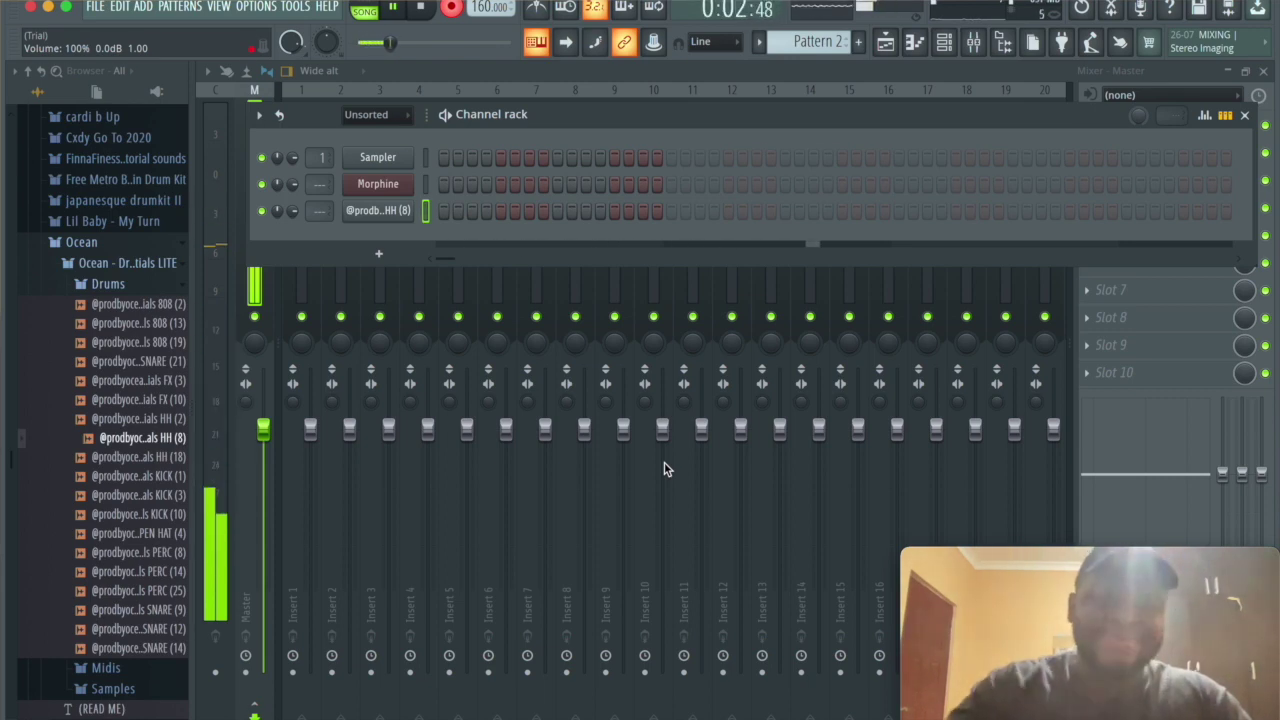
pyautogui.press('space')
pyautogui.click(678, 219)
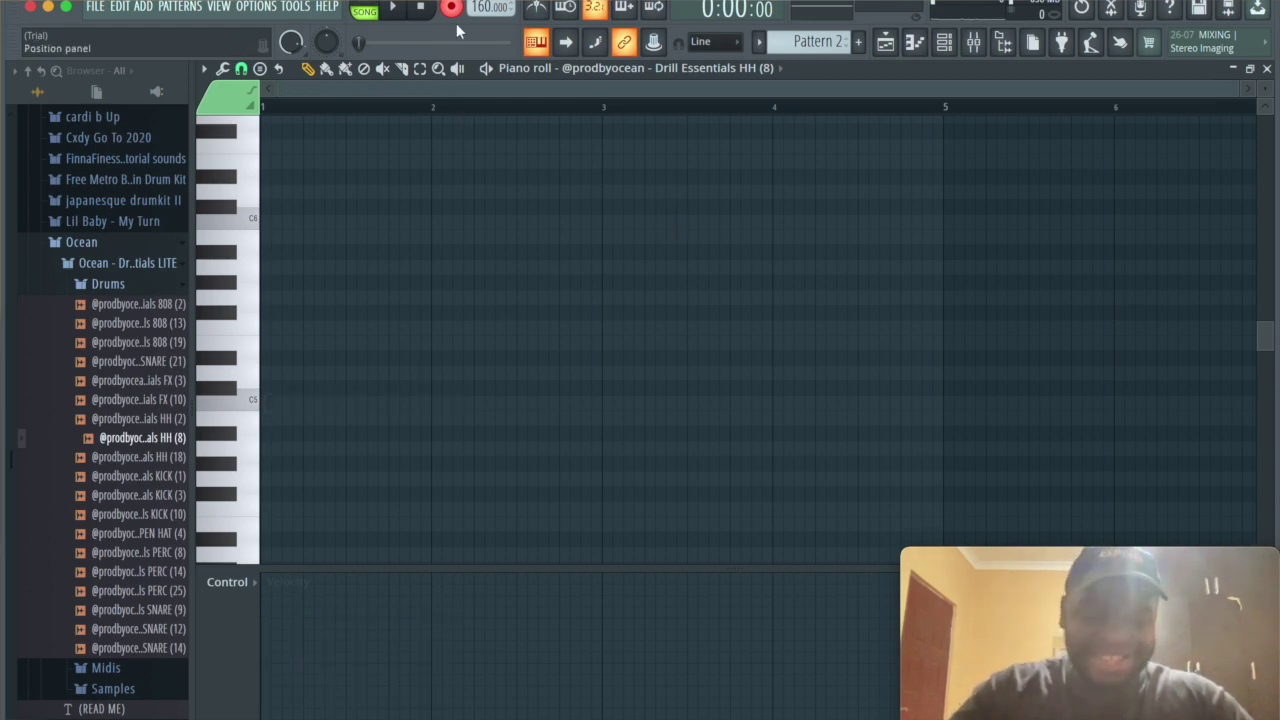
pyautogui.press('space')
pyautogui.press('z')
pyautogui.press('z')
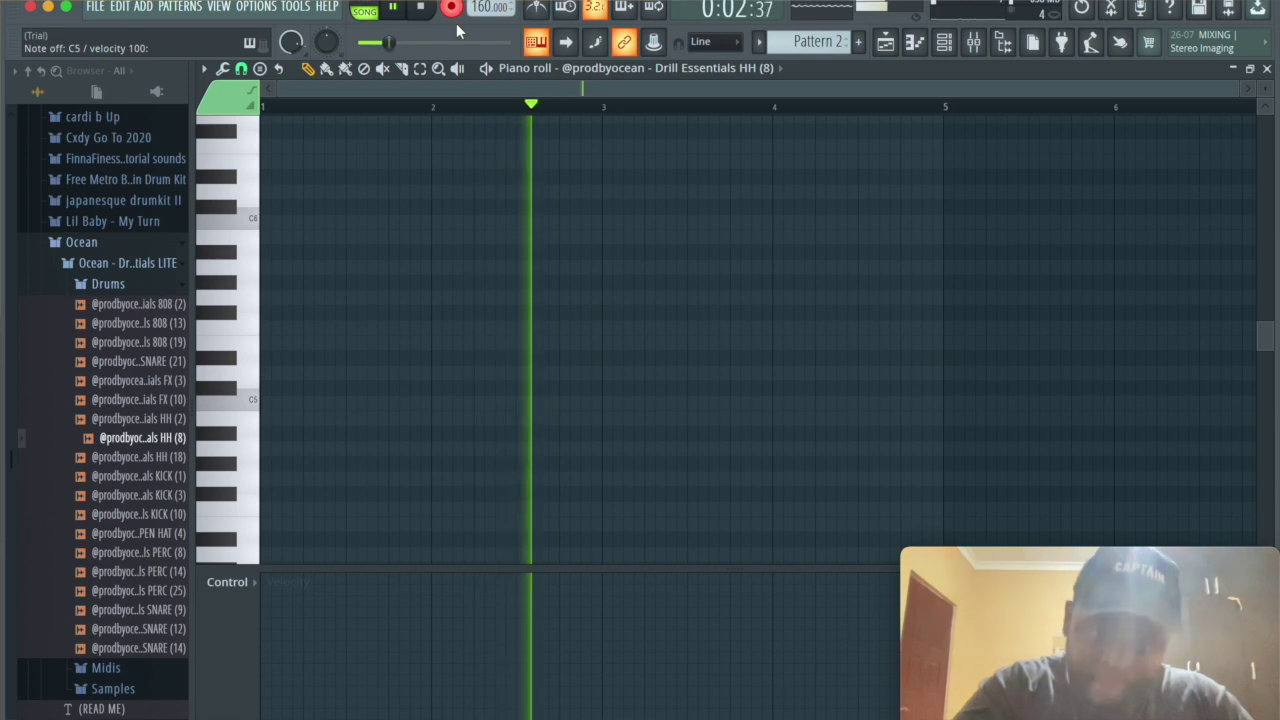
# Finish recording the hi-hat hits, quantize them with Ctrl+Q, and audition the result
pyautogui.press('z')
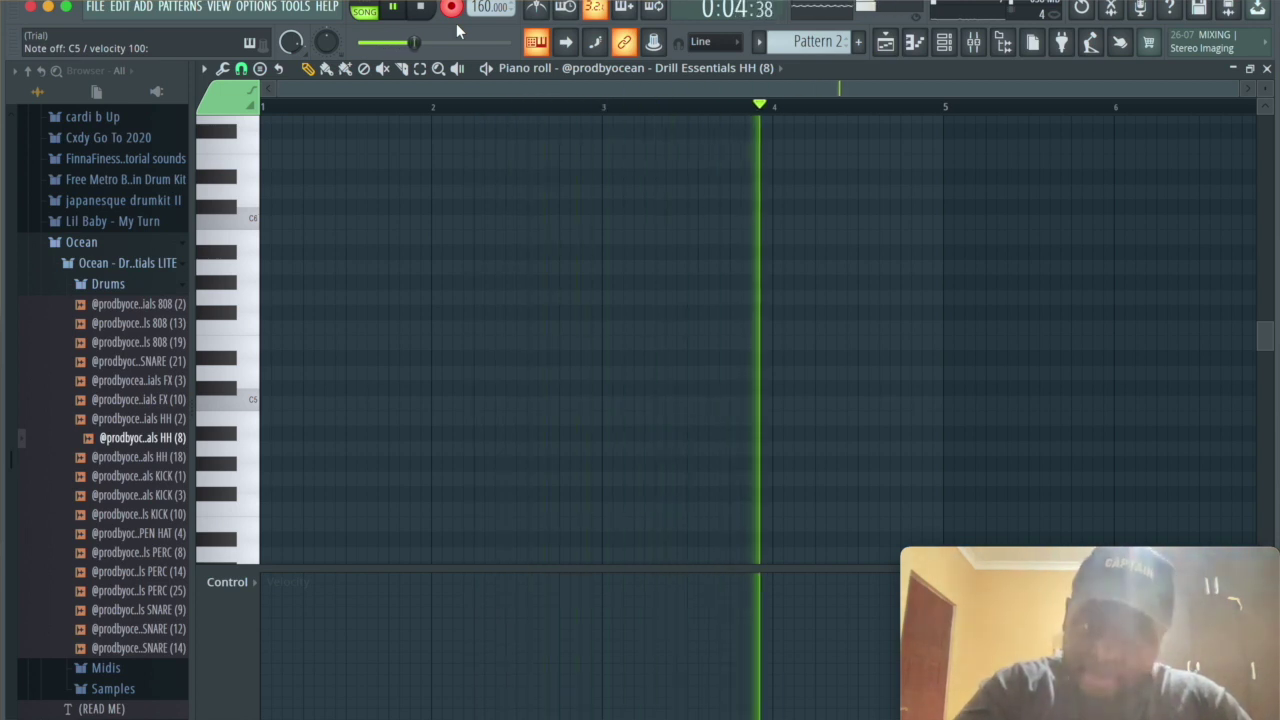
pyautogui.press('z')
pyautogui.press('z')
pyautogui.press('space')
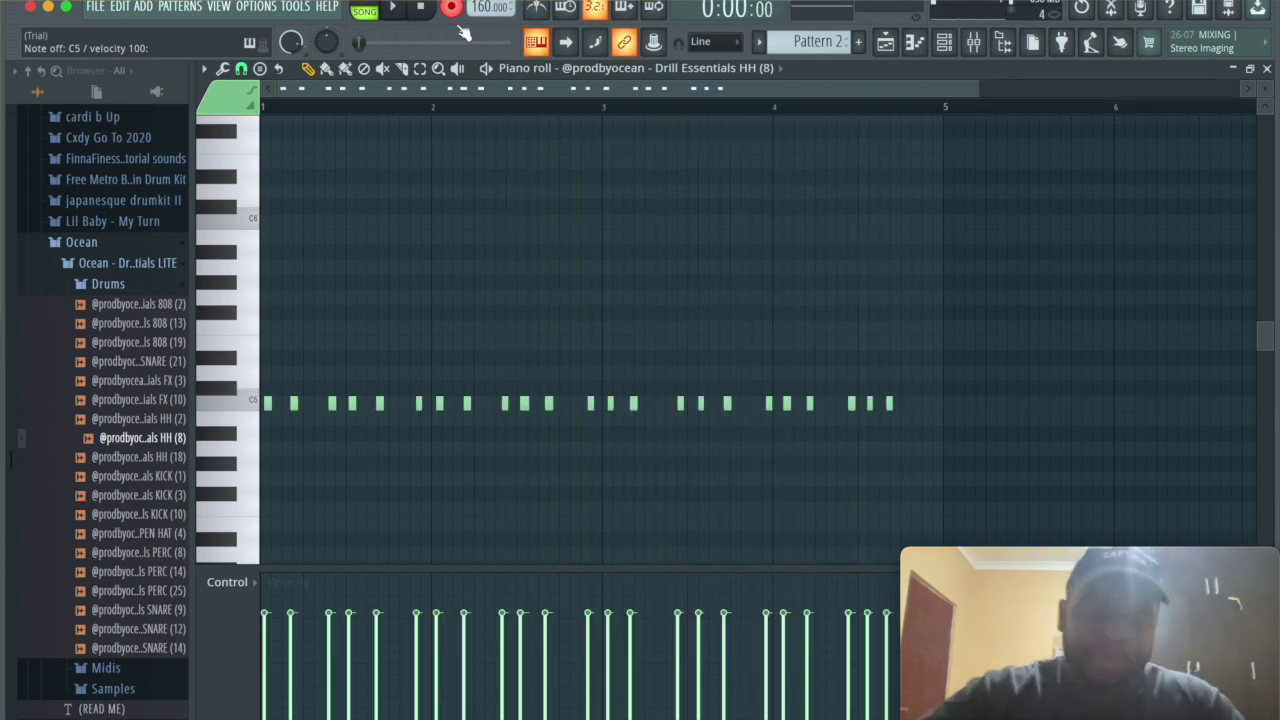
pyautogui.hotkey('ctrl', 'q')
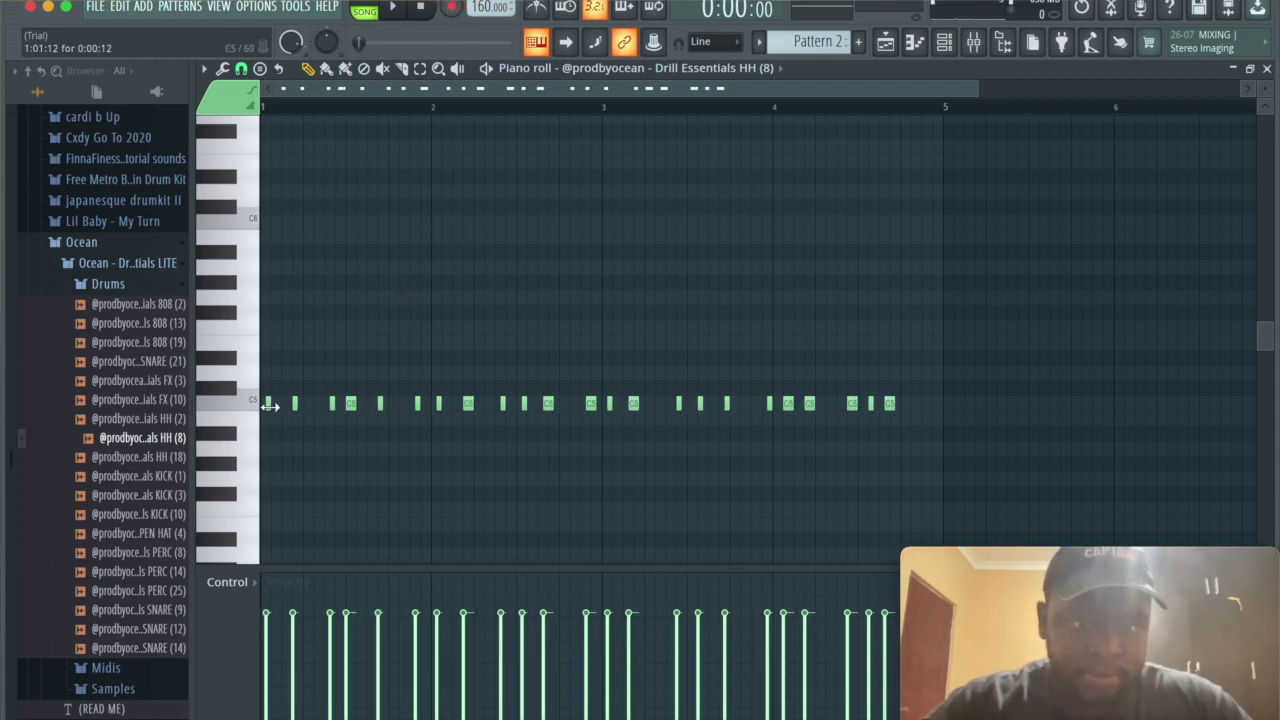
pyautogui.press('space')
pyautogui.press('space')
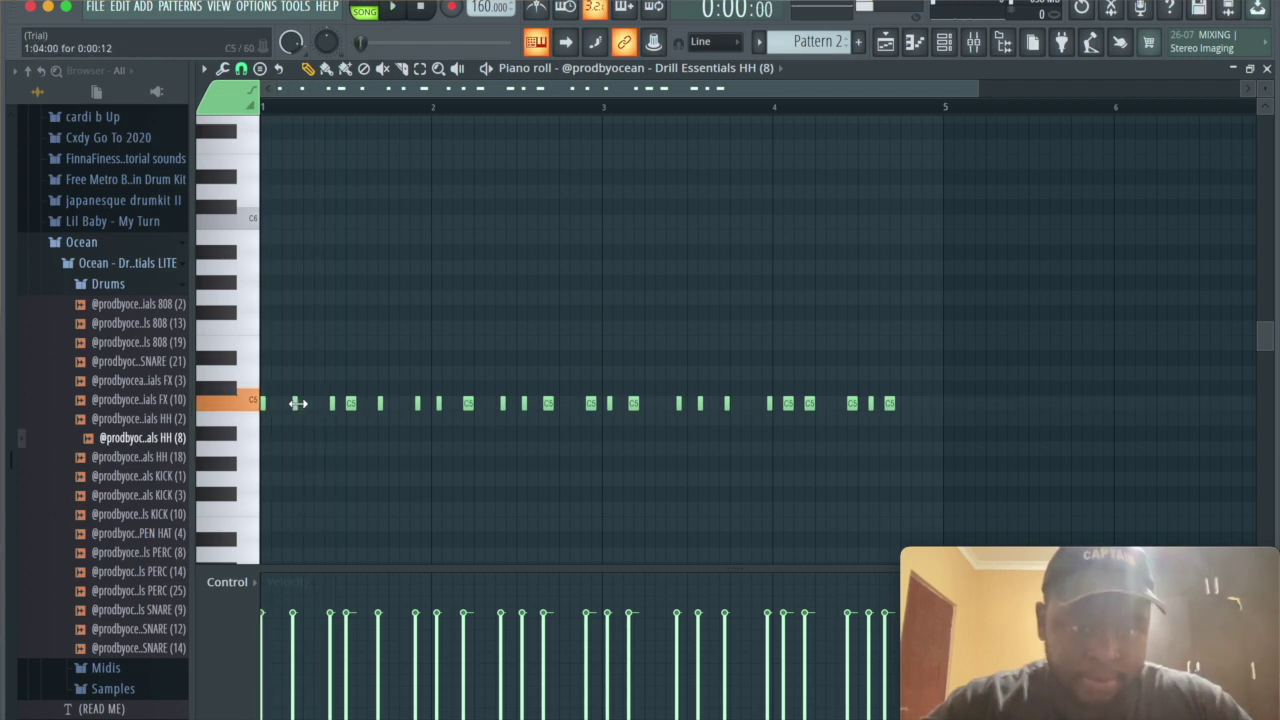
pyautogui.press('space')
pyautogui.press('space')
pyautogui.press('space')
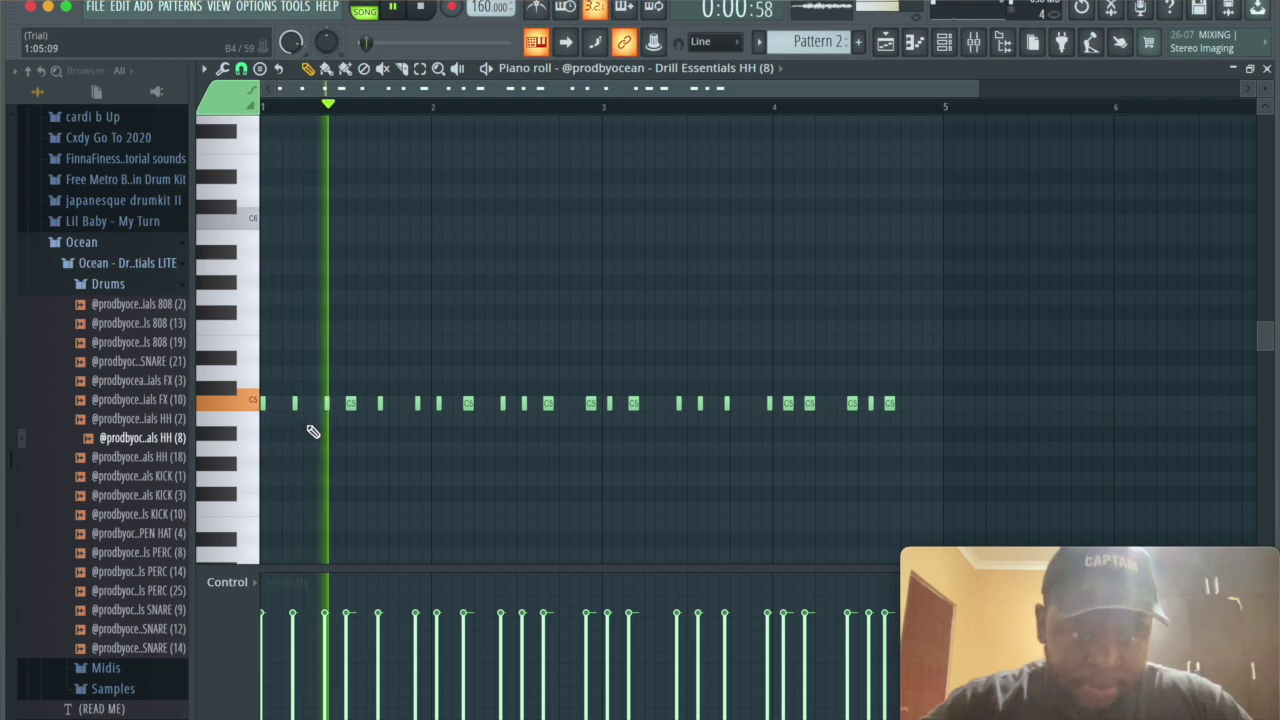
pyautogui.press('space')
pyautogui.press('space')
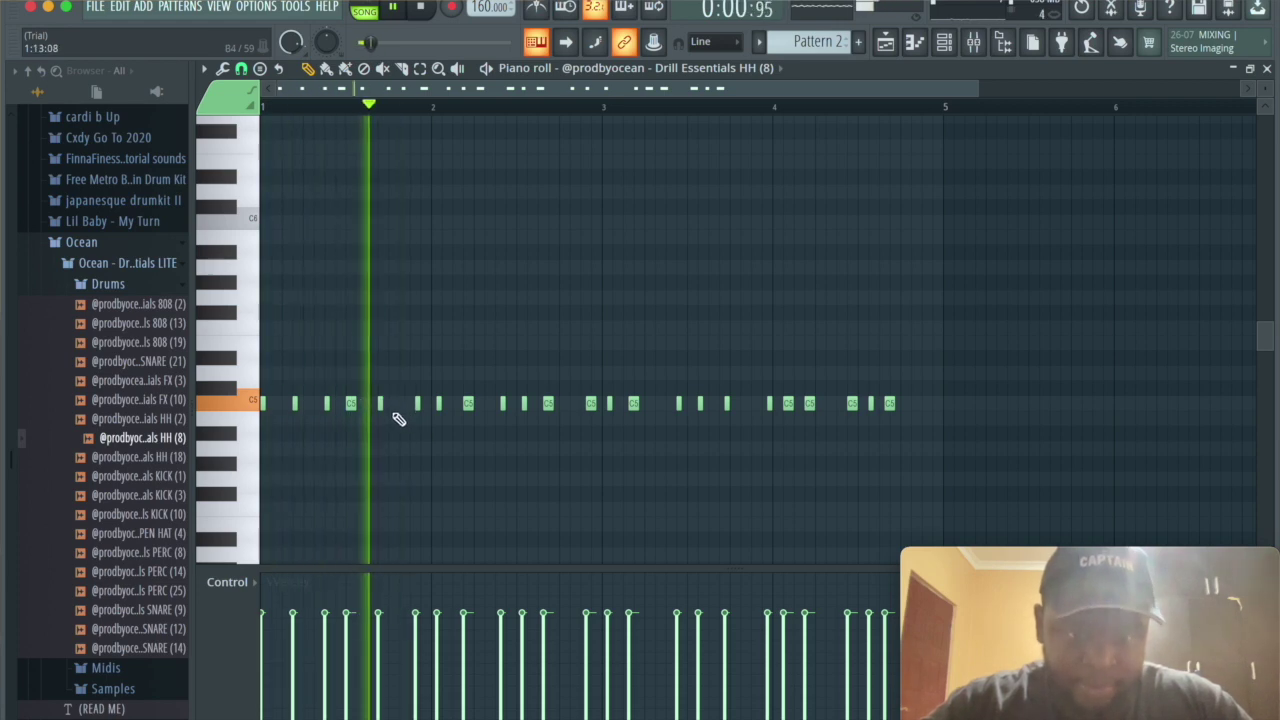
pyautogui.press('space')
pyautogui.press('space')
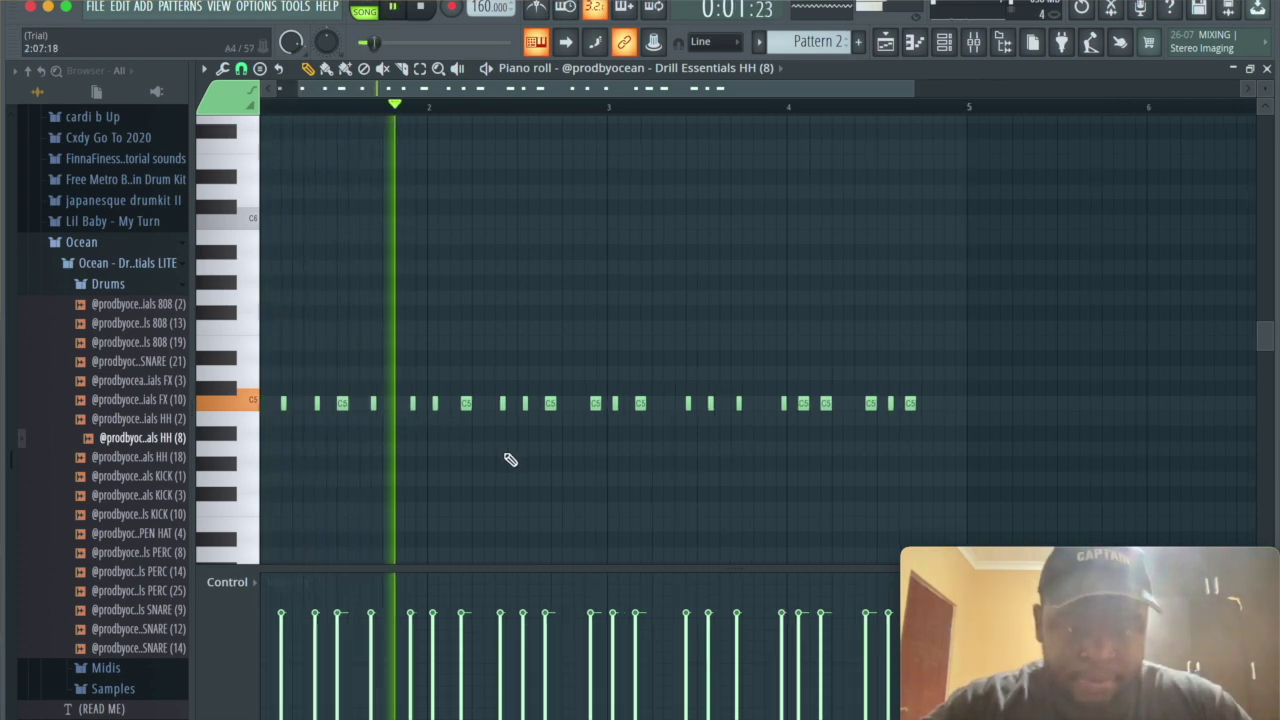
# Delete the hi-hat notes after bar 2, leaving 12 C5 hits
pyautogui.press('space')
pyautogui.scroll(1, 510, 459)
pyautogui.moveTo(465, 89); pyautogui.dragTo(329, 89)
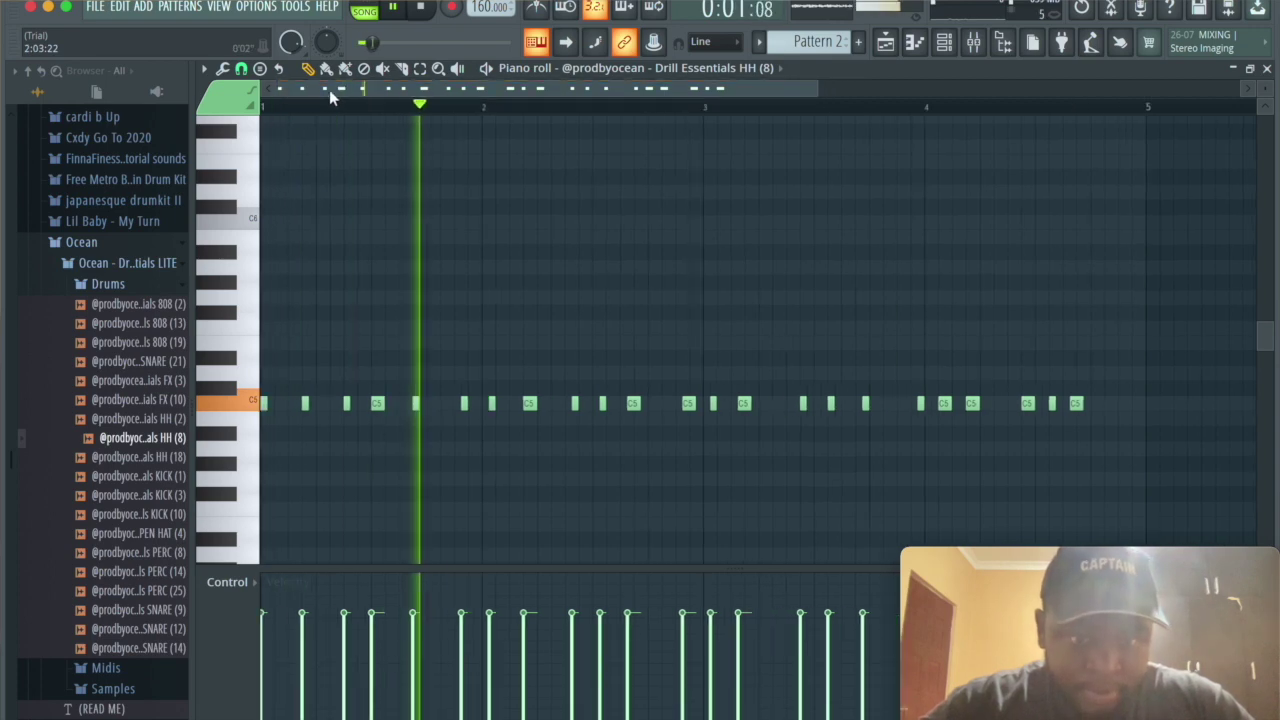
pyautogui.press('space')
pyautogui.moveTo(1139, 461); pyautogui.dragTo(493, 315)
pyautogui.press('Delete')
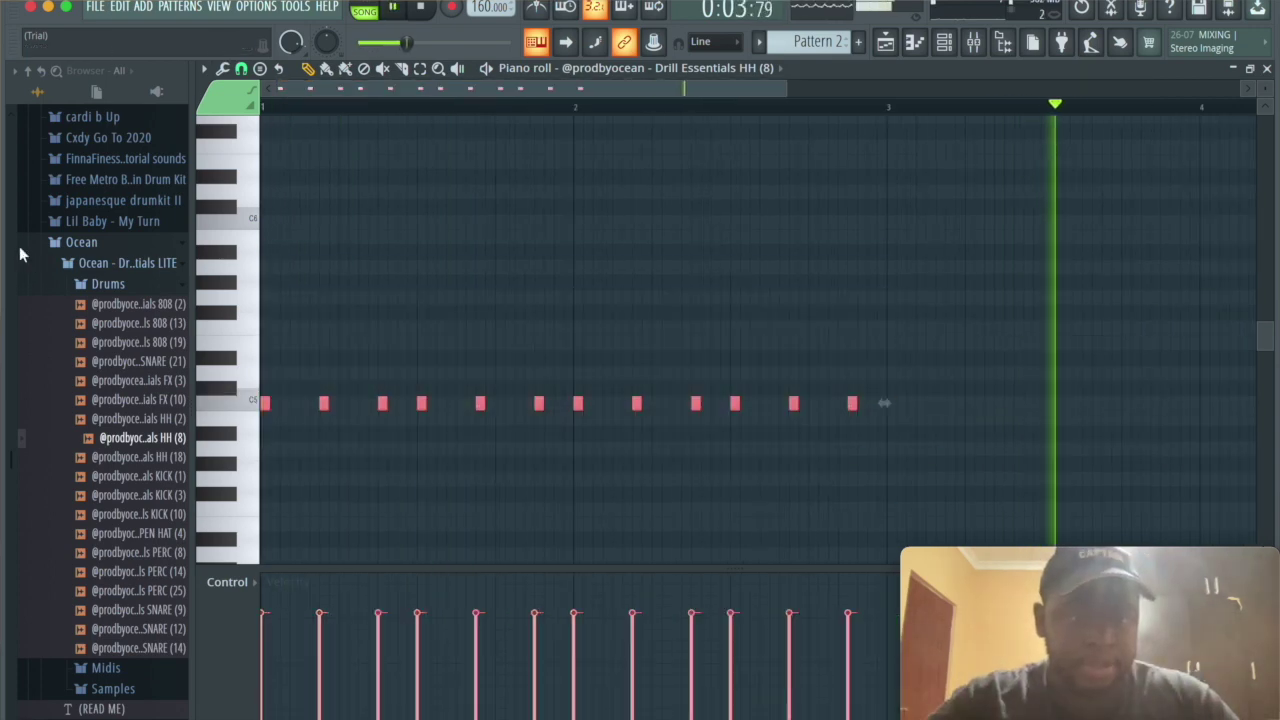
# Add a hi-hat at the end of bar 2, duplicate the two-bar pattern to four bars, and play it
pyautogui.click(828, 404)
pyautogui.moveTo(920, 440); pyautogui.dragTo(255, 375)
pyautogui.hotkey('ctrl', 'b')
pyautogui.scroll(-2, 1018, 531)
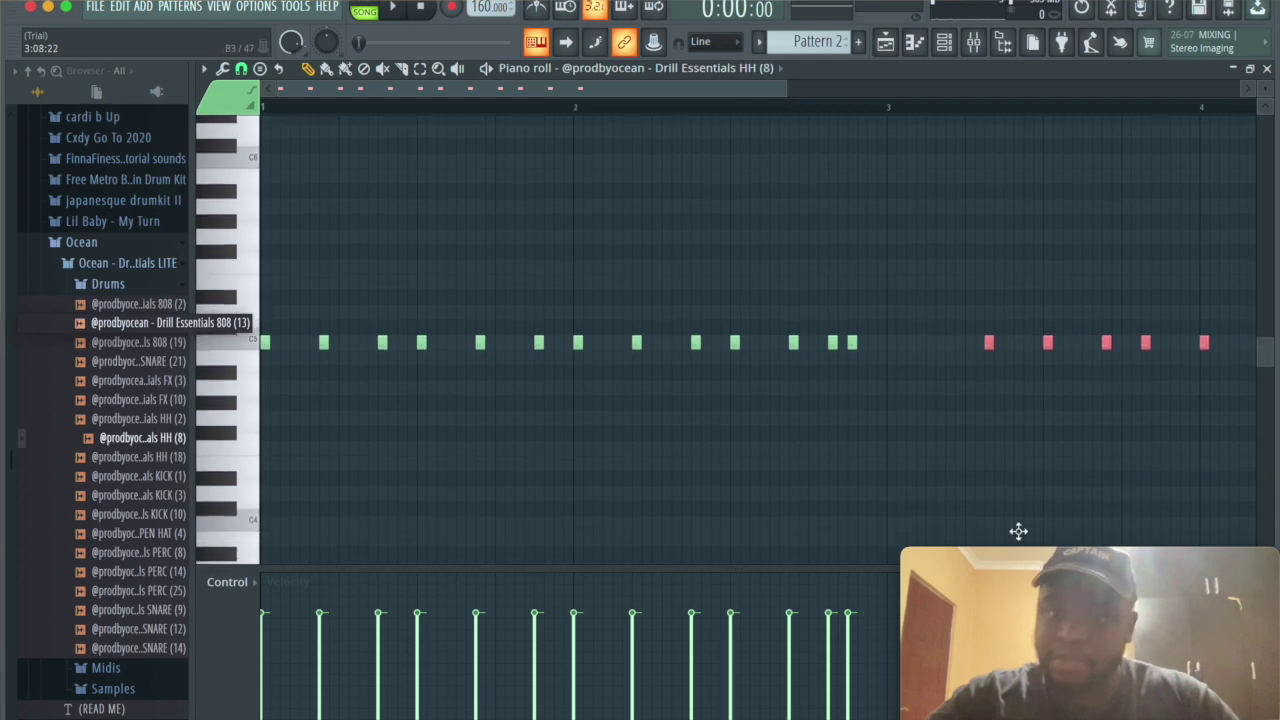
pyautogui.press('space')
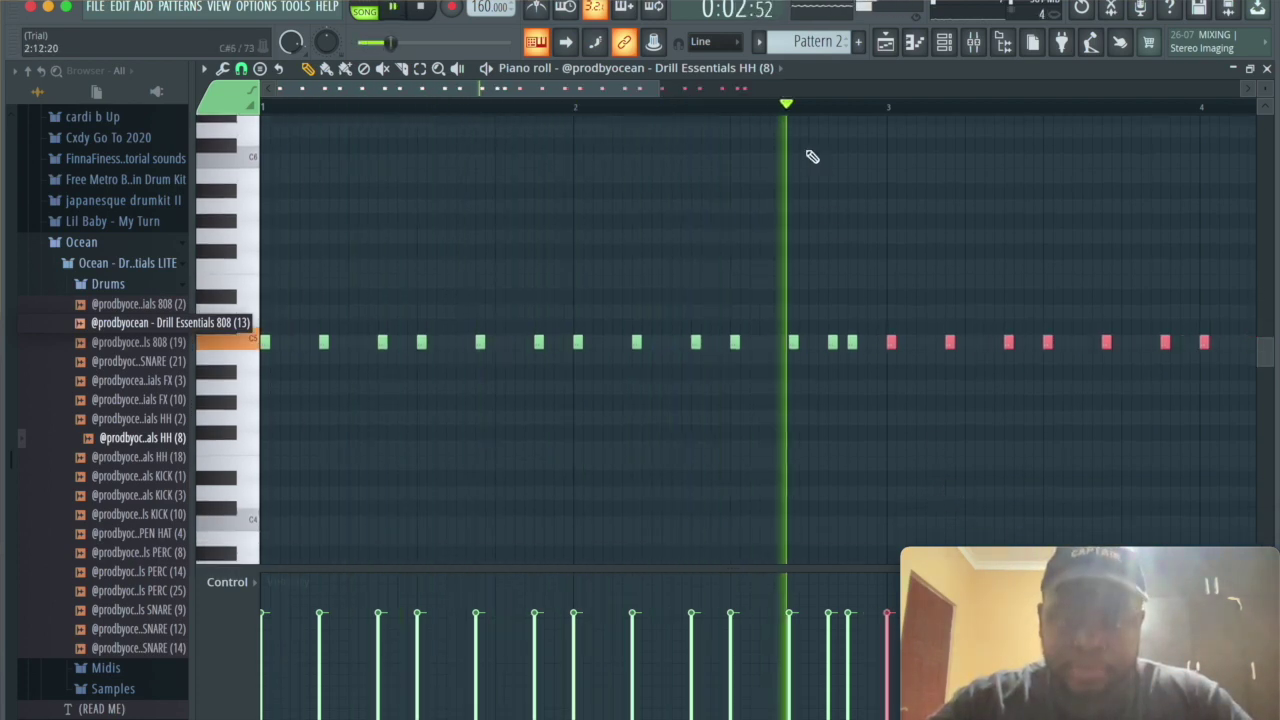
pyautogui.scroll(-2, 983, 157)
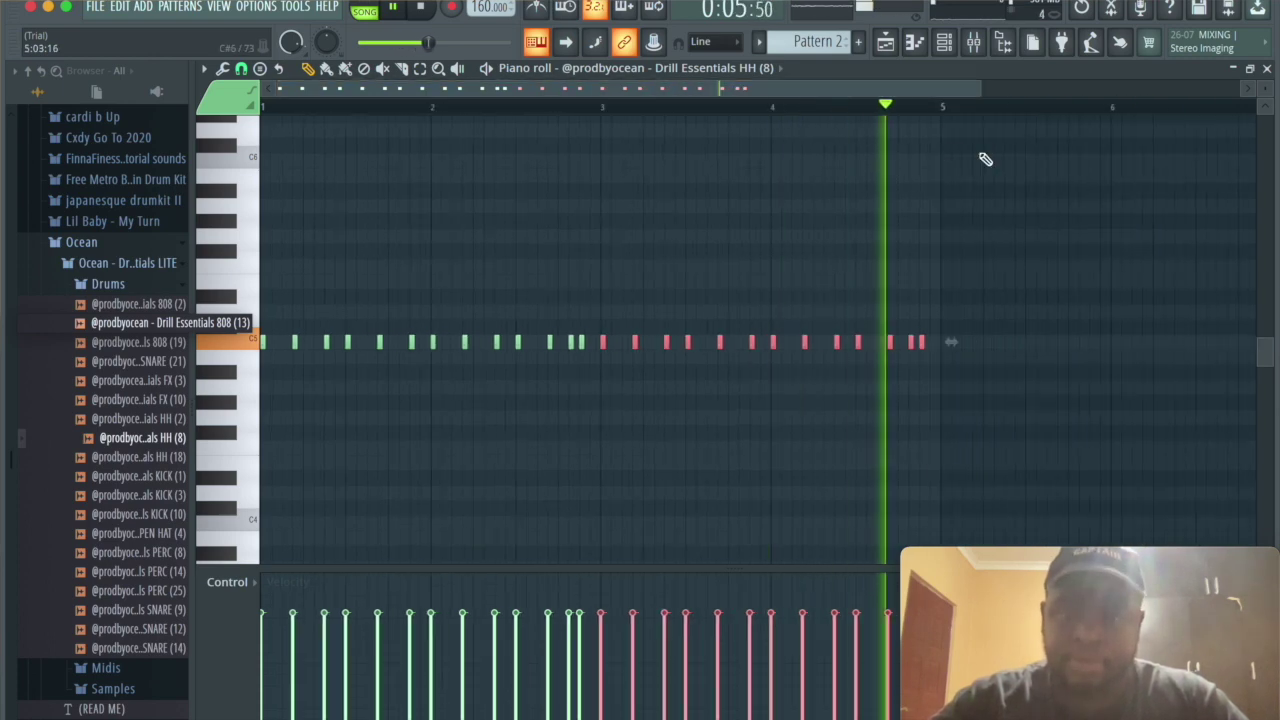
pyautogui.click(943, 41)
pyautogui.press('space')
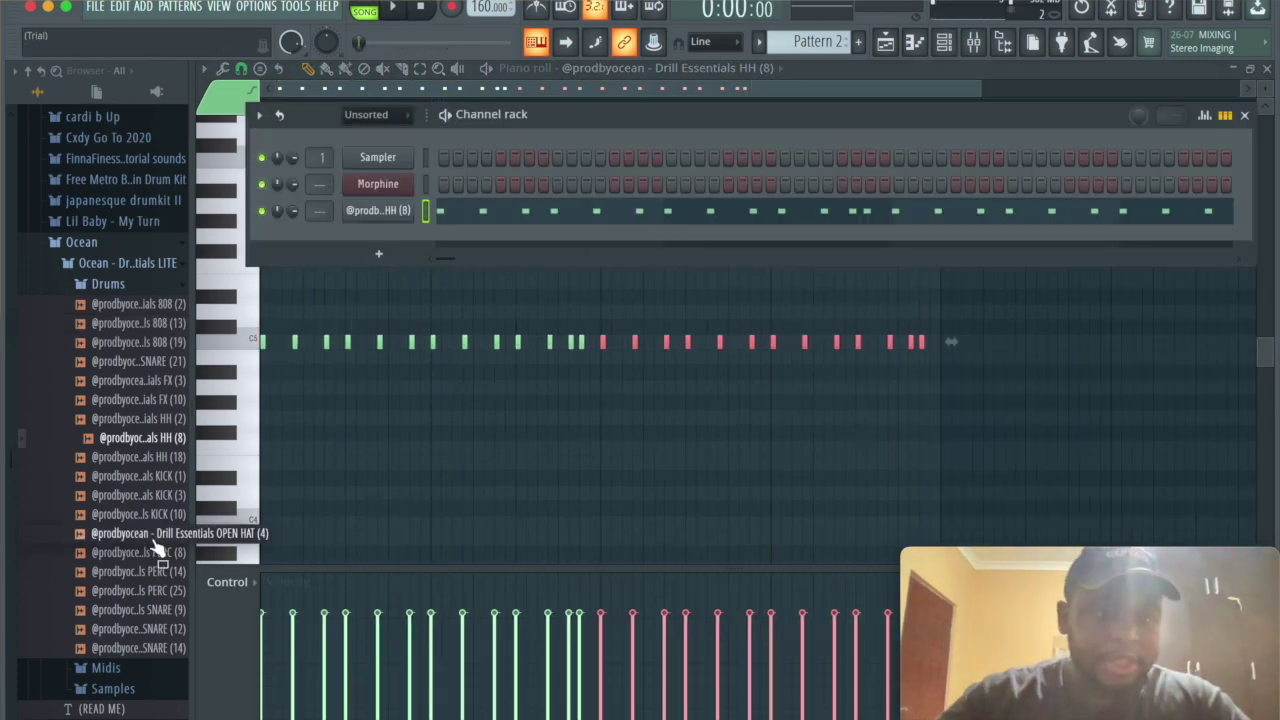
# Audition the kit's snares and add SNARE (14) as a new channel
pyautogui.click(150, 497)
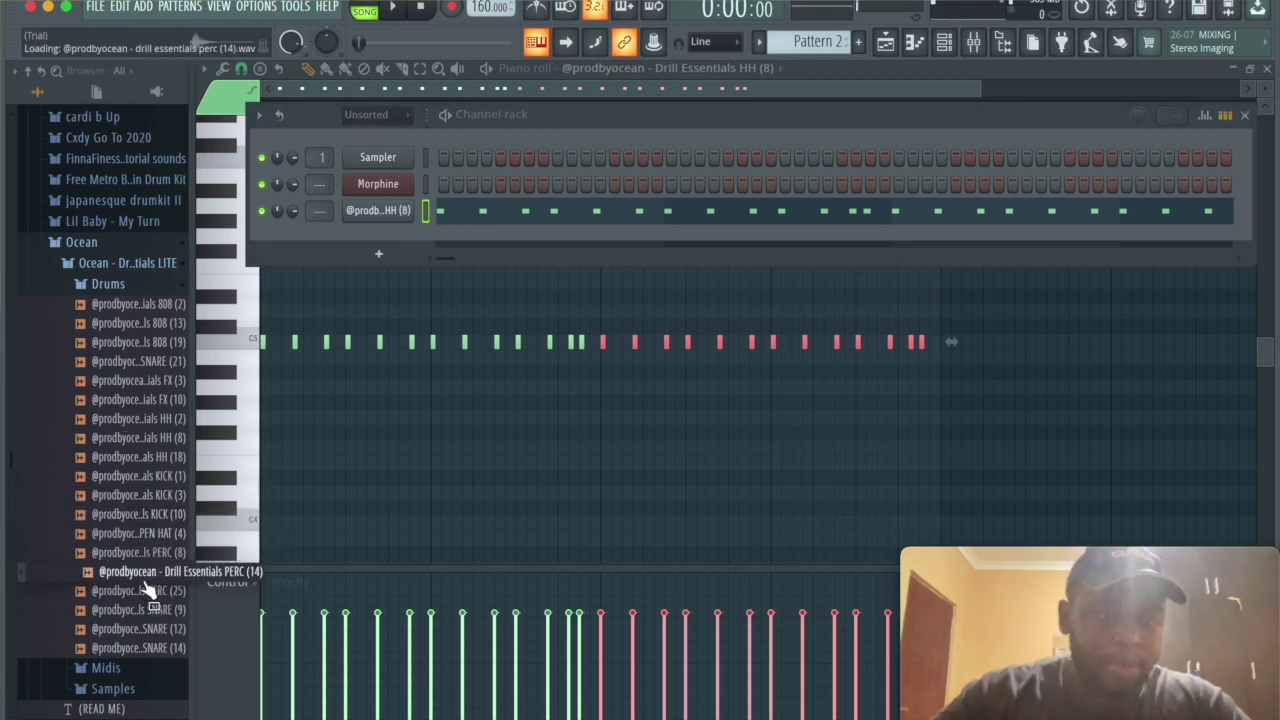
pyautogui.click(173, 628)
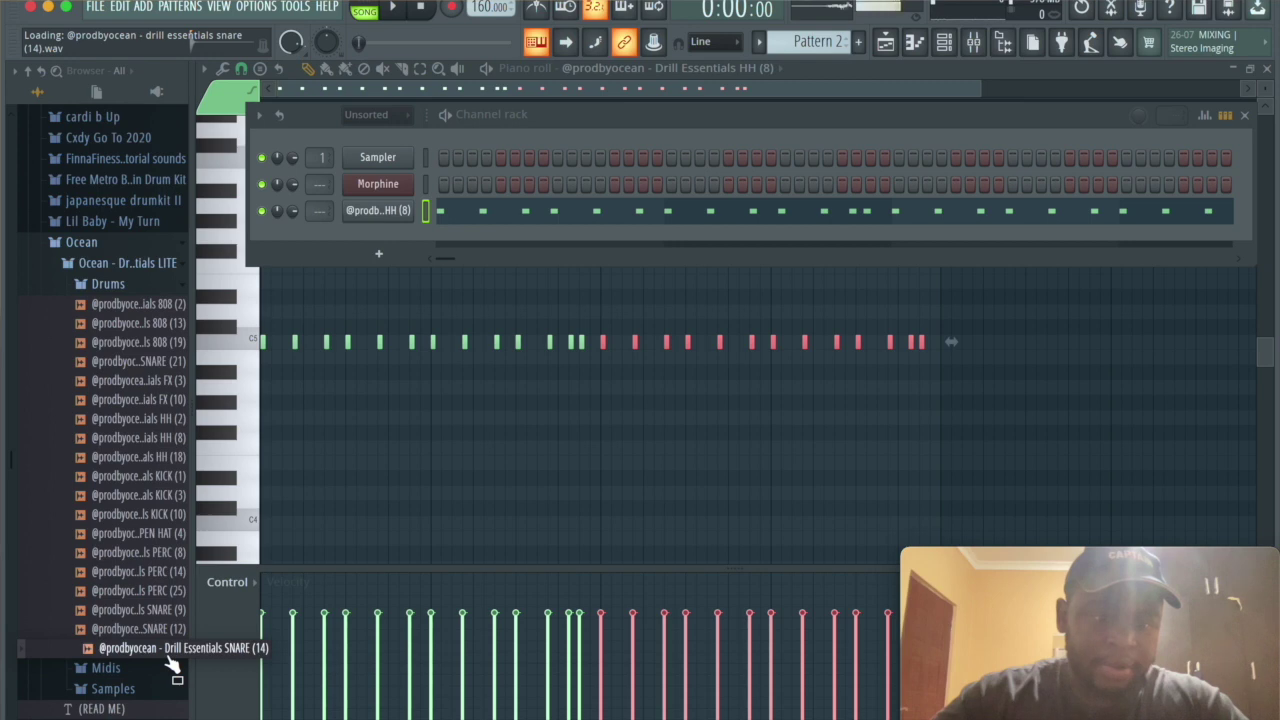
pyautogui.moveTo(571, 308); pyautogui.dragTo(560, 250)
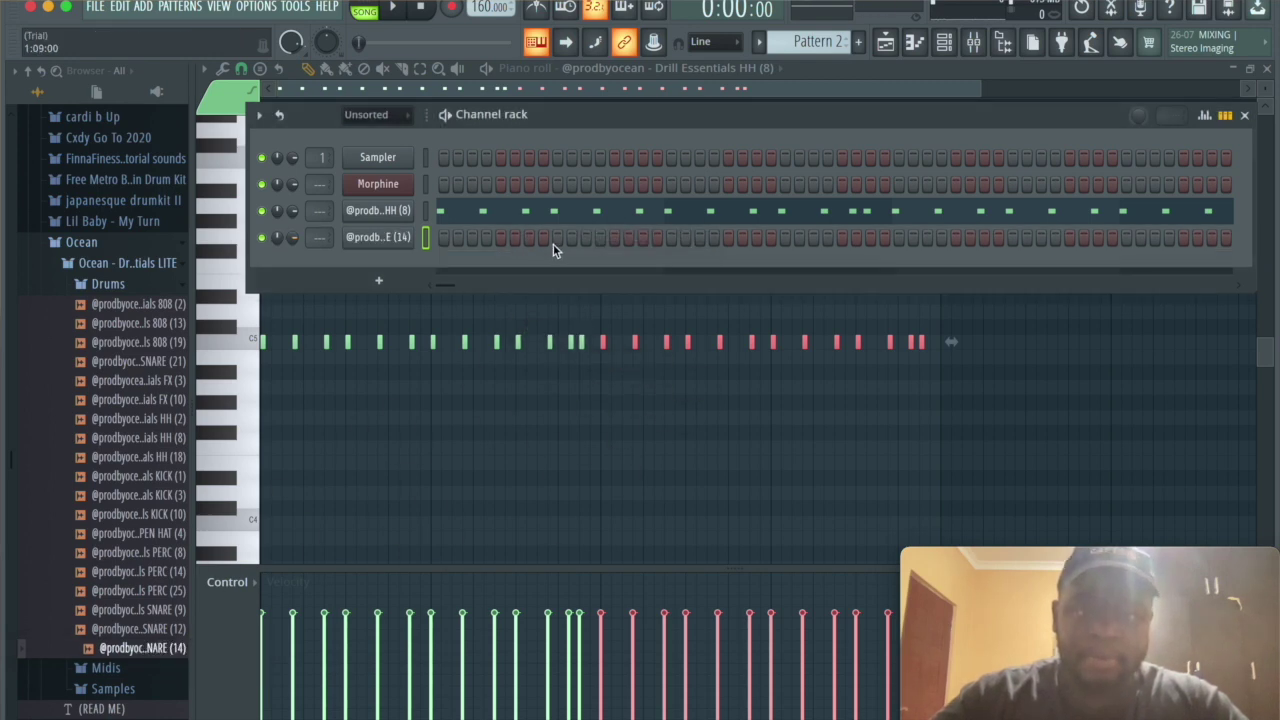
pyautogui.press('space')
# Place C5 snare notes on beat three of bars 1–4 in the snare's piano roll
pyautogui.press('F7')
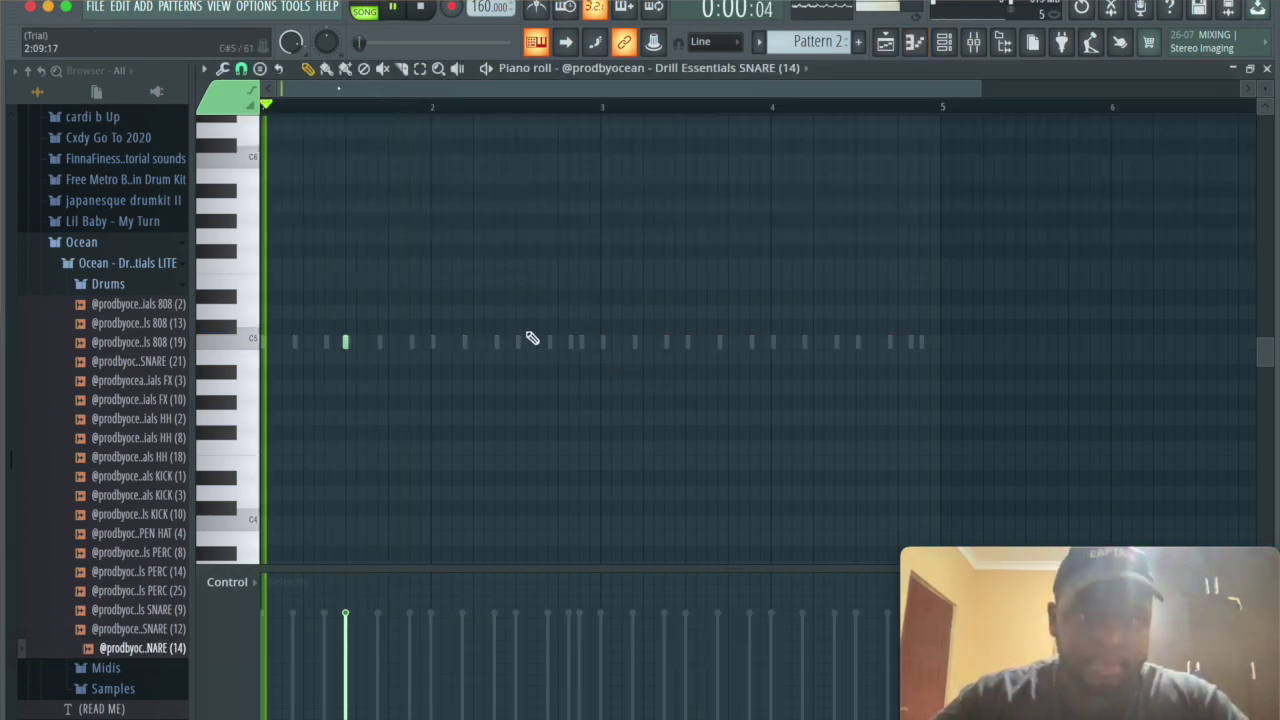
pyautogui.click(517, 343)
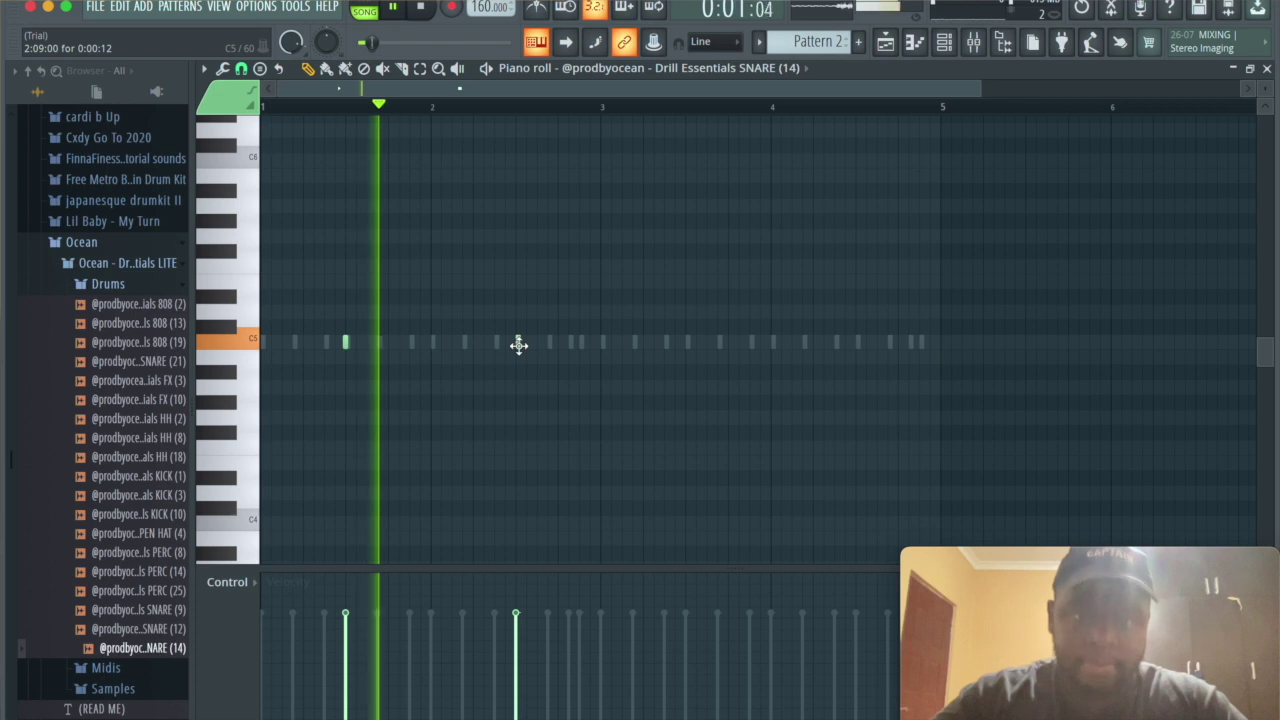
pyautogui.click(688, 343)
pyautogui.click(855, 343)
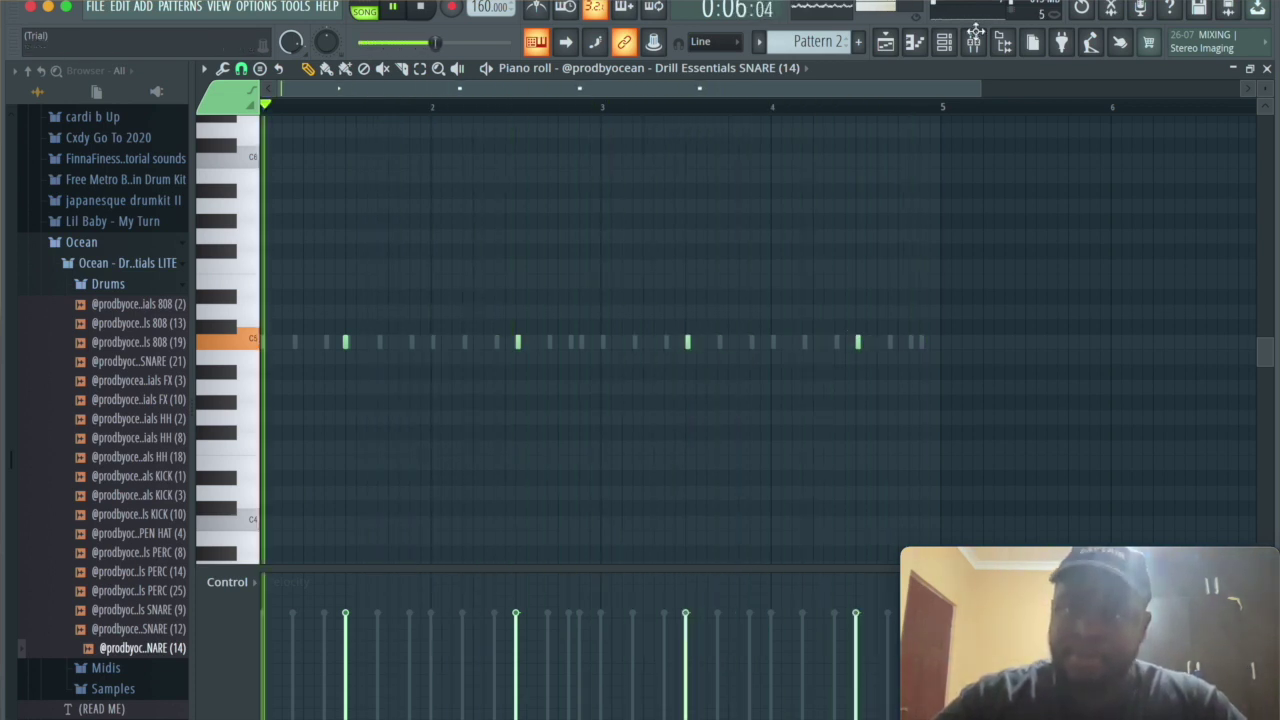
pyautogui.click(945, 42)
# Add PERC (14) as a new channel and give it a hit later in the pattern
pyautogui.press('space')
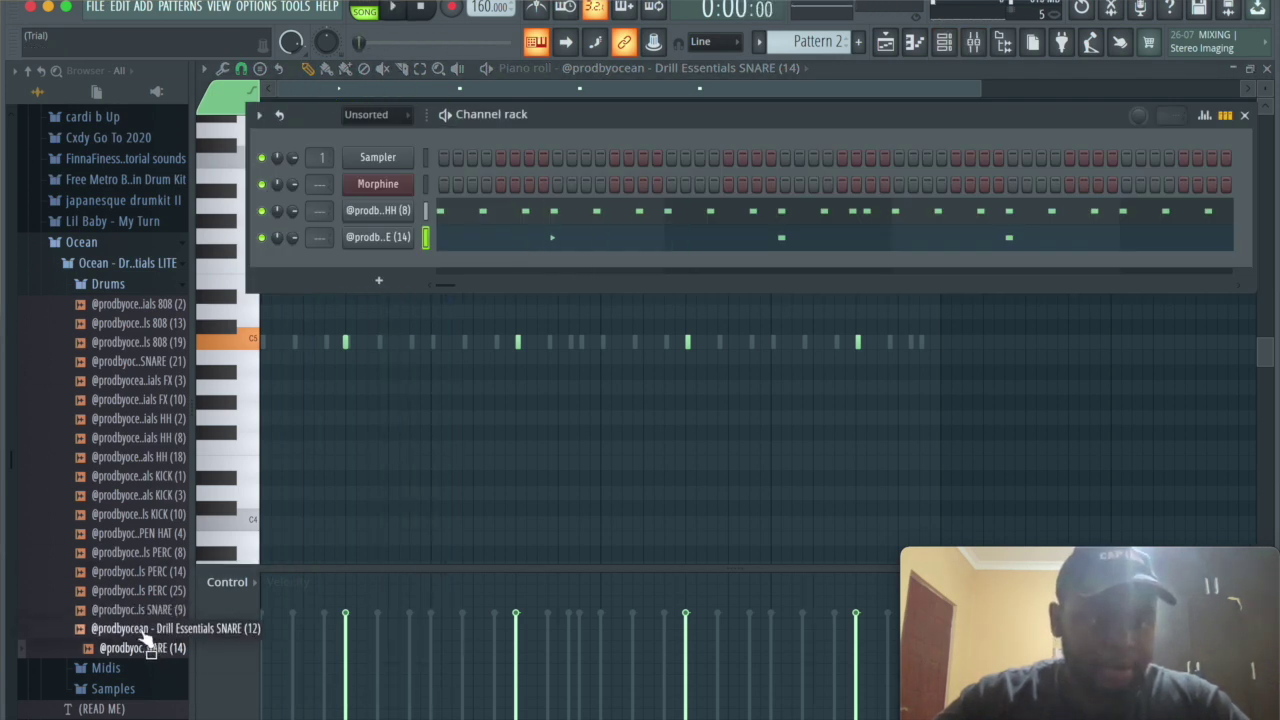
pyautogui.moveTo(140, 610)
pyautogui.mouseDown()
pyautogui.moveTo(150, 625)
pyautogui.moveTo(151, 590)
pyautogui.mouseUp()
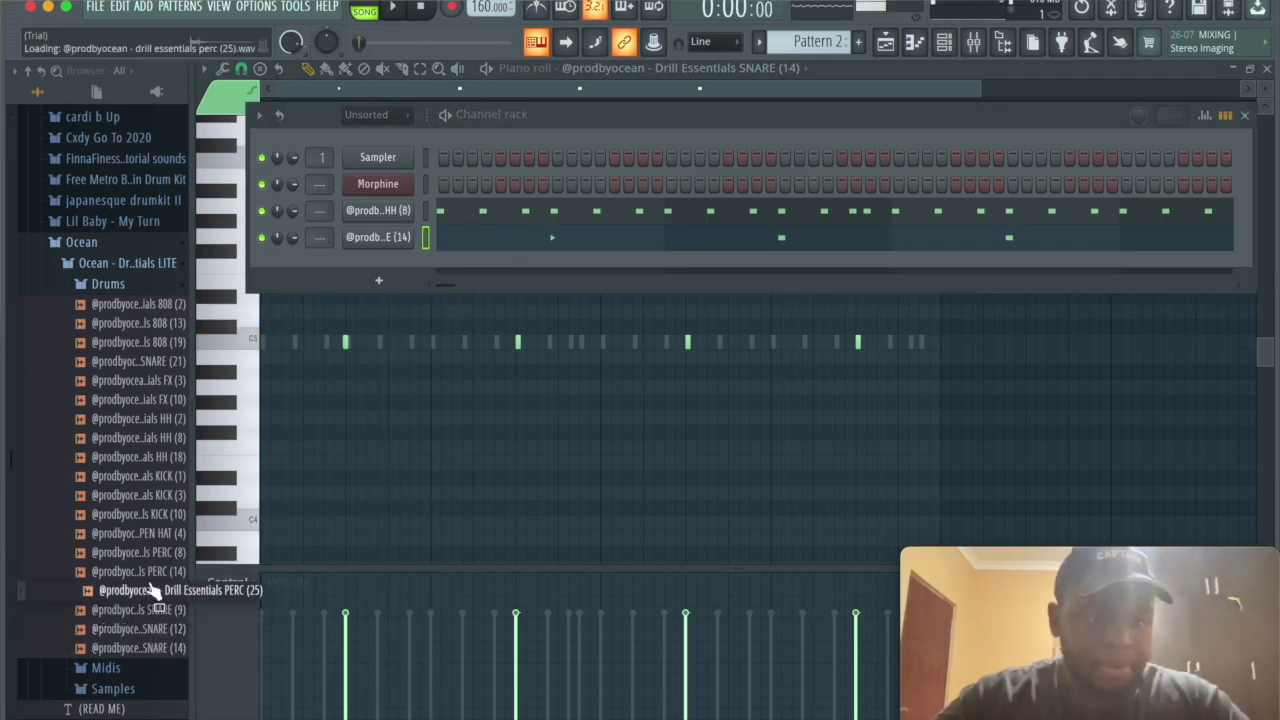
pyautogui.moveTo(451, 256); pyautogui.dragTo(451, 258)
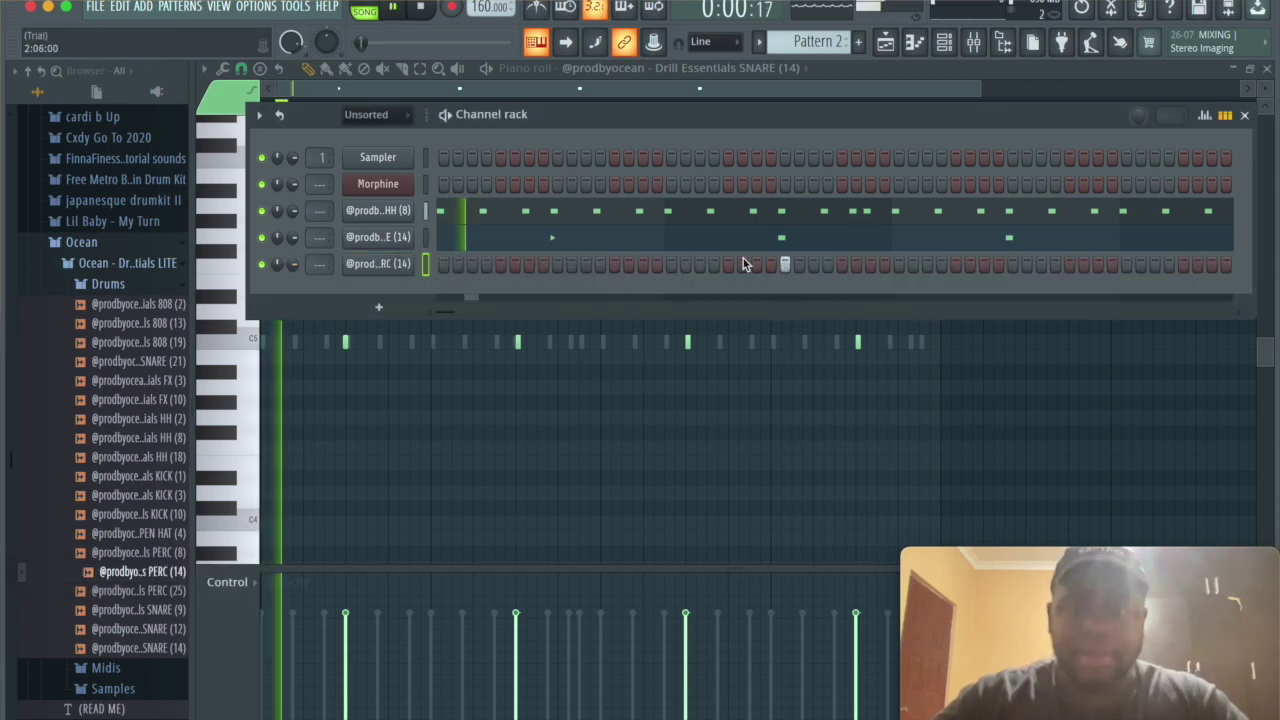
pyautogui.moveTo(449, 307); pyautogui.dragTo(476, 305)
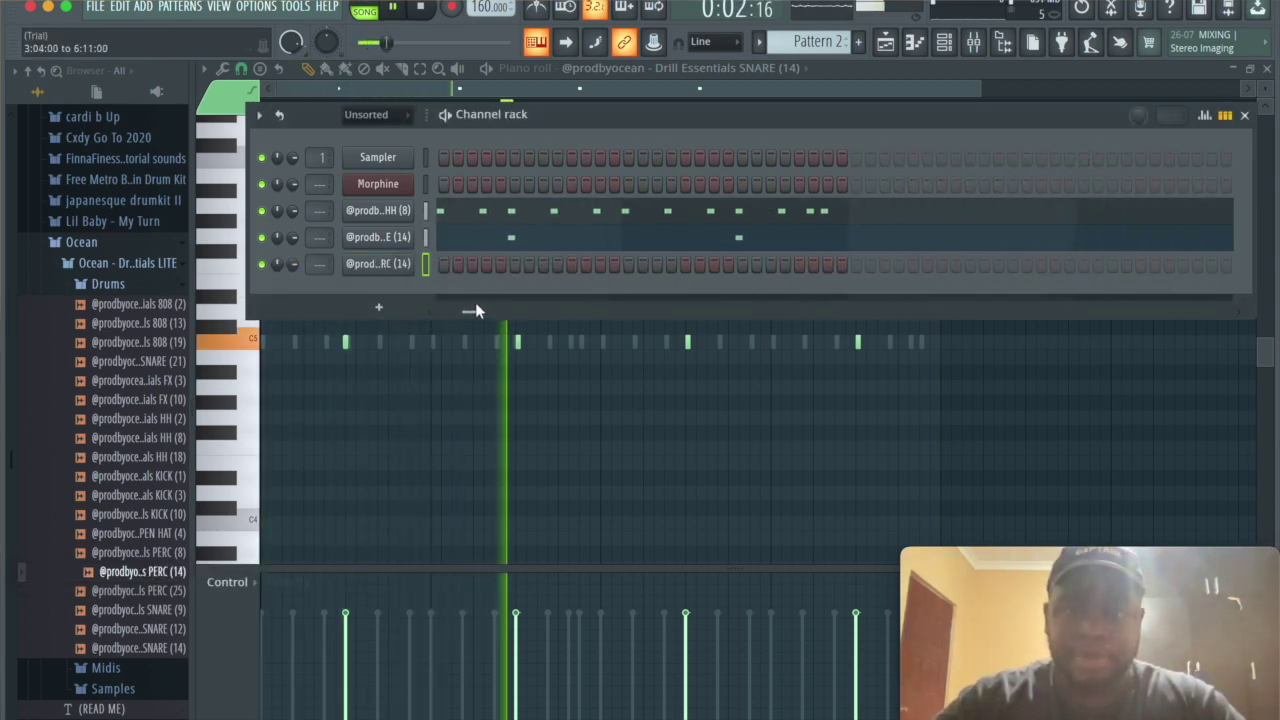
pyautogui.click(741, 264)
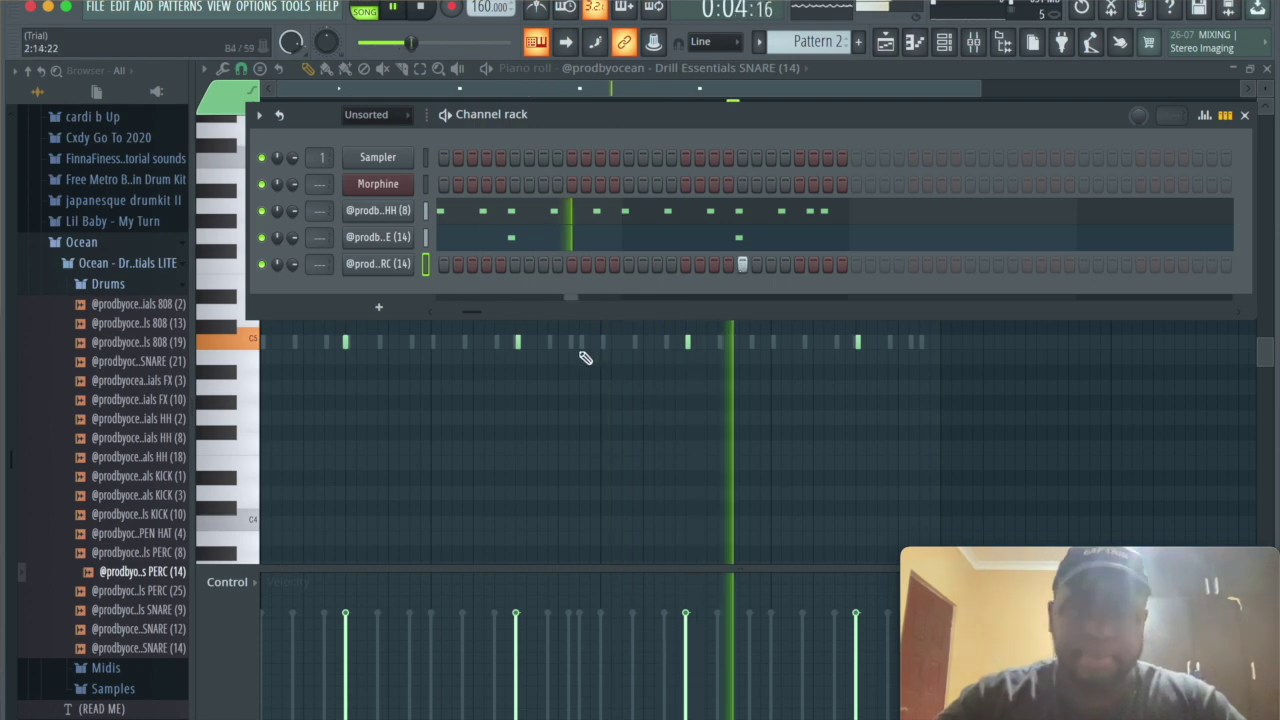
pyautogui.moveTo(477, 313); pyautogui.dragTo(380, 309)
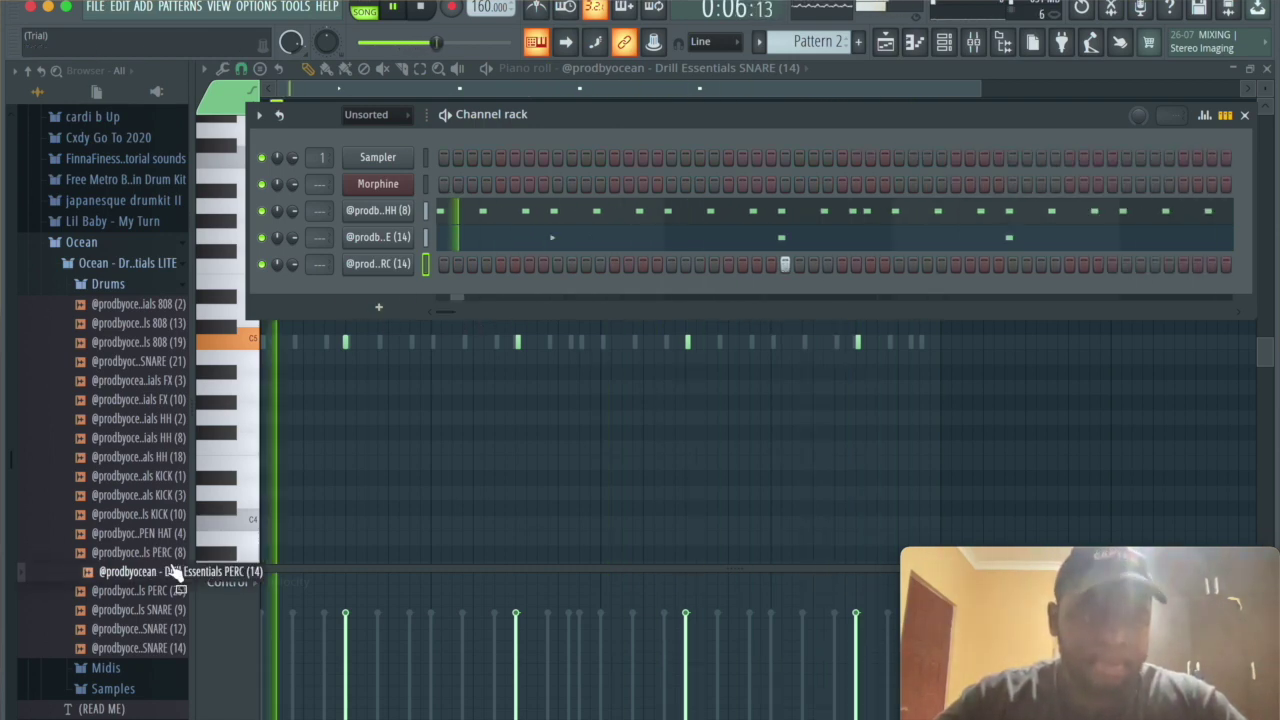
# Add PERC (8) as a new channel with sparse hits, including two near the pattern's end
pyautogui.moveTo(170, 556); pyautogui.dragTo(507, 295)
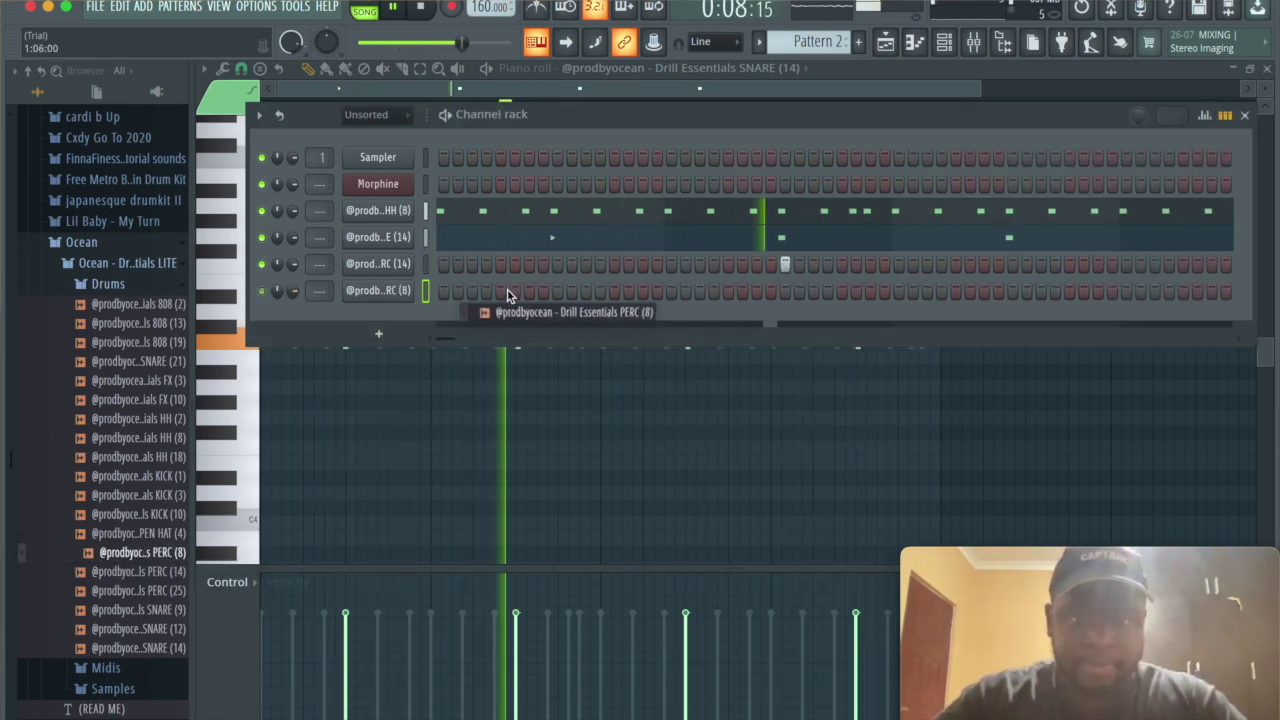
pyautogui.click(699, 291)
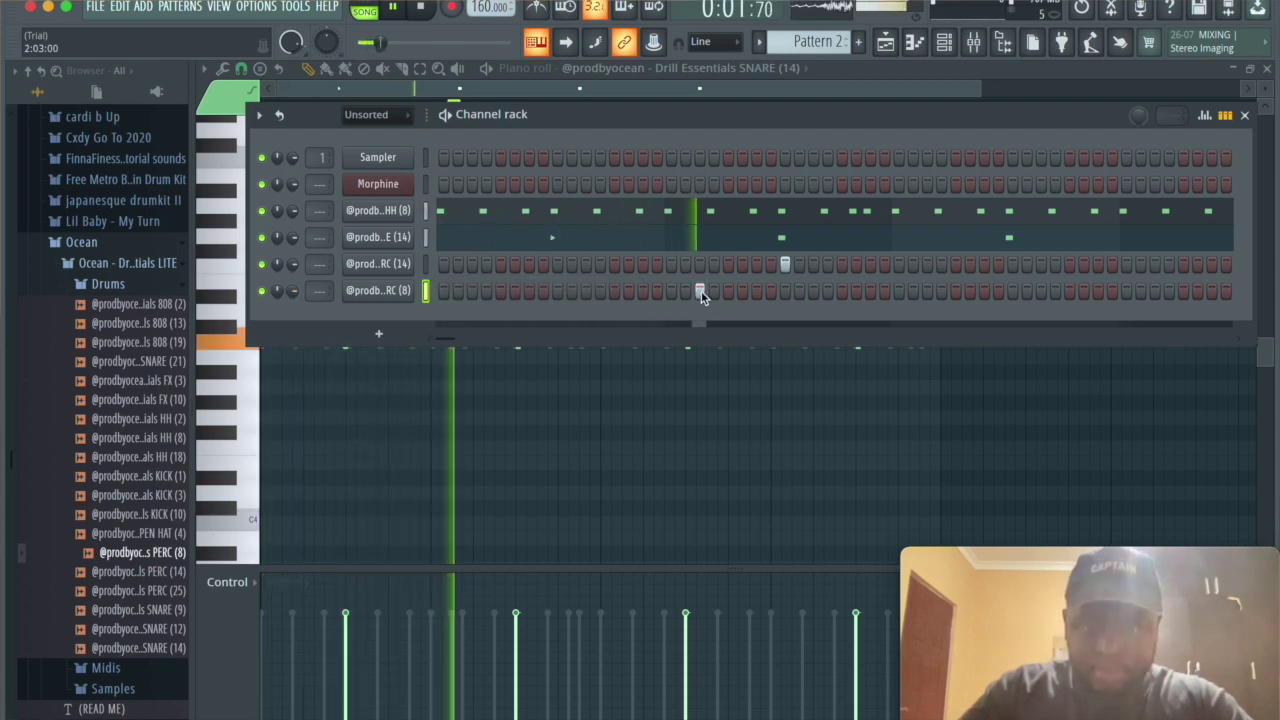
pyautogui.moveTo(451, 339)
pyautogui.mouseDown()
pyautogui.moveTo(481, 340)
pyautogui.moveTo(456, 344)
pyautogui.mouseUp()
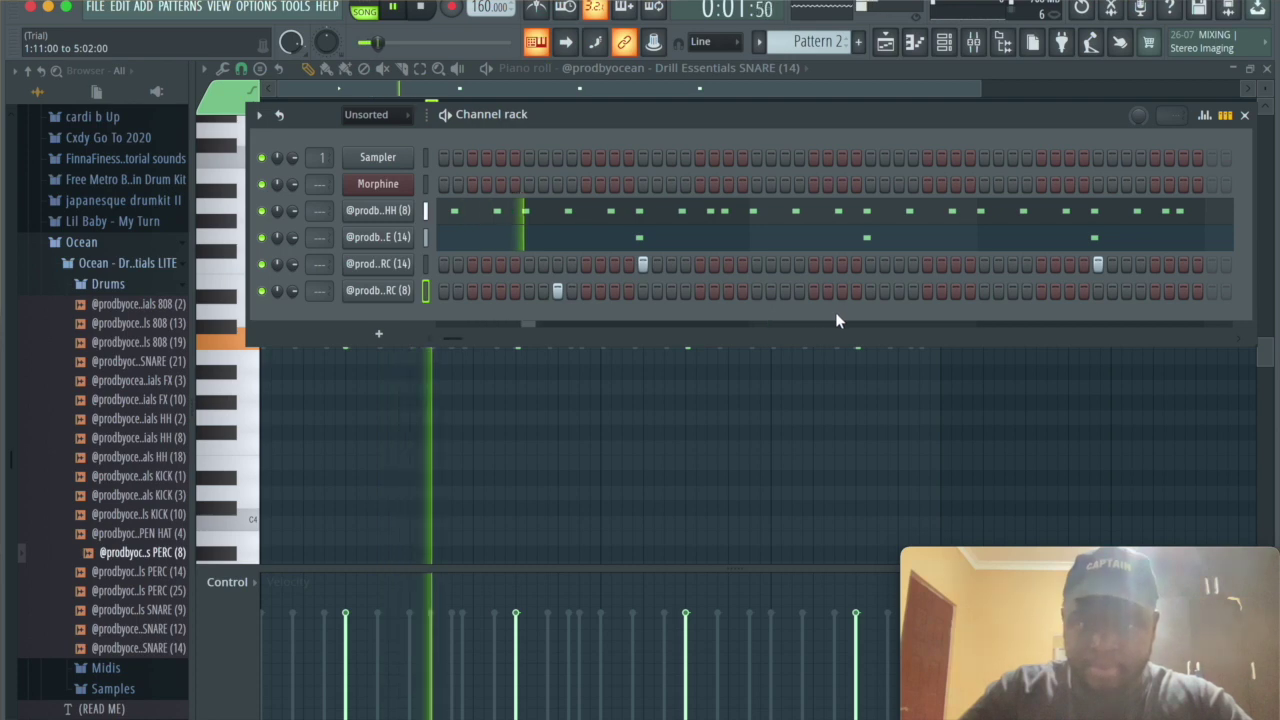
pyautogui.click(1012, 291)
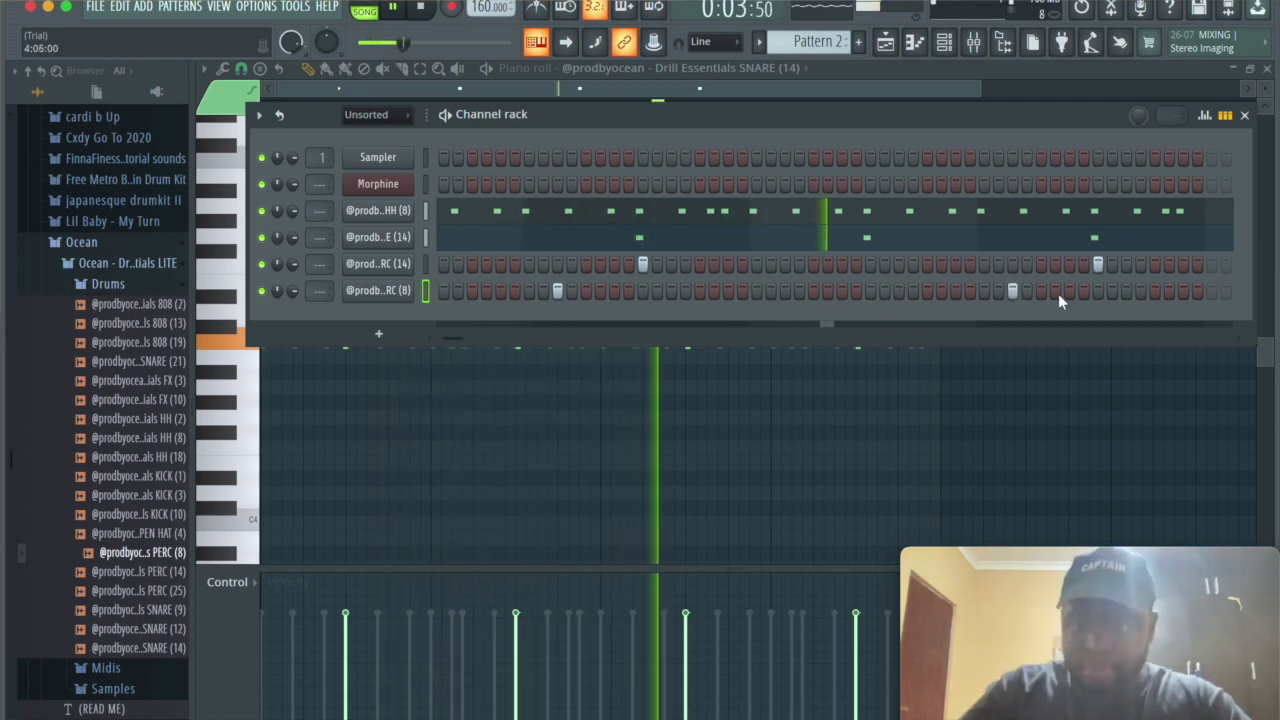
pyautogui.click(1068, 291)
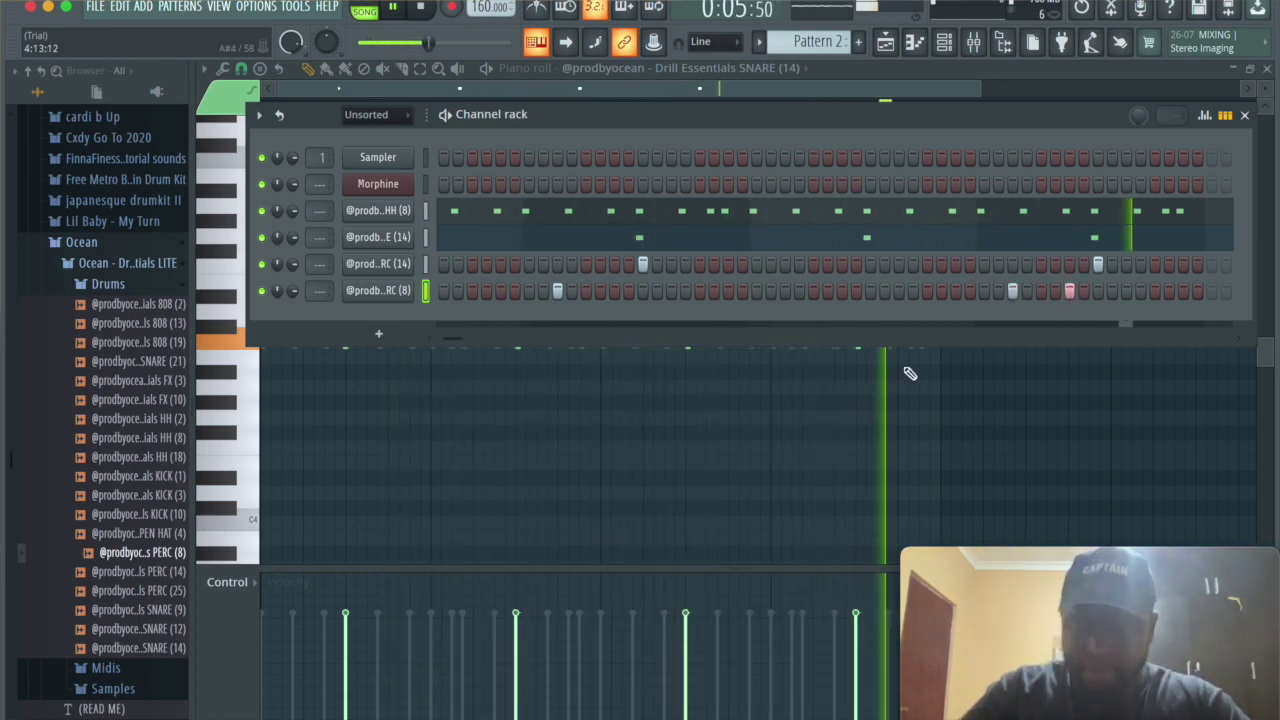
pyautogui.moveTo(451, 341); pyautogui.dragTo(385, 363)
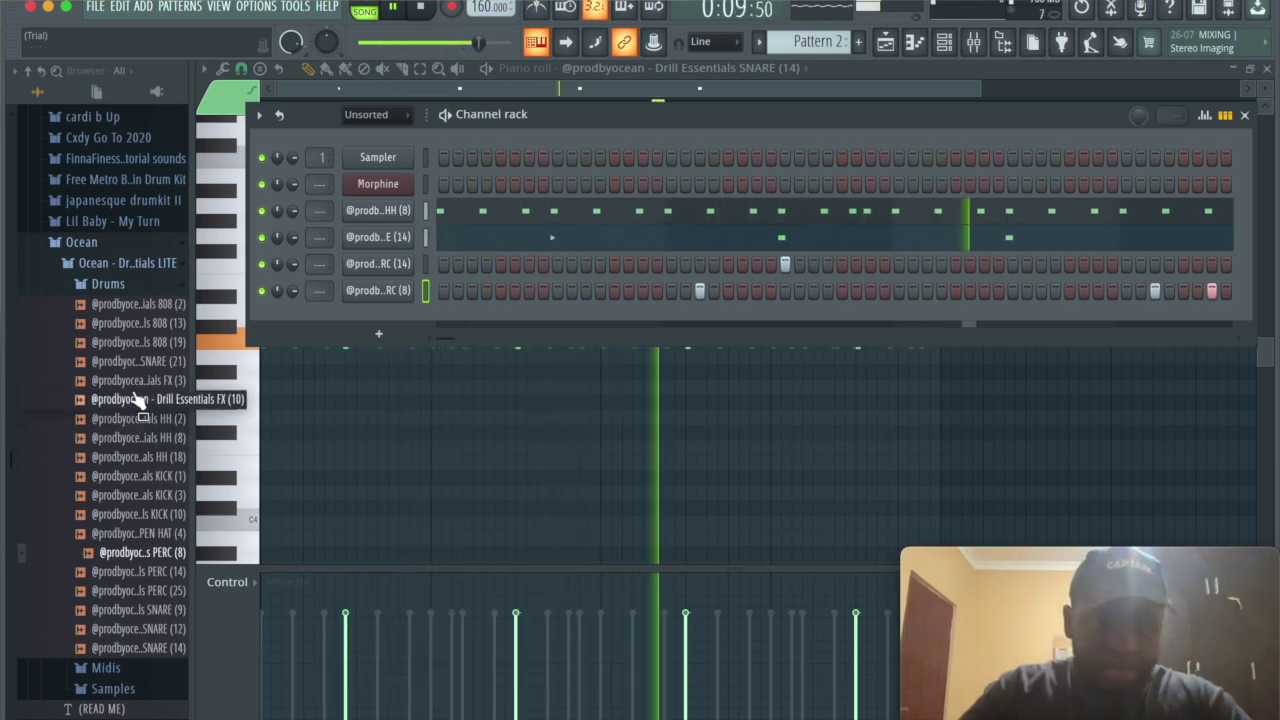
# Audition the kit's 808 samples and add 808 (13) as a new channel
pyautogui.click(158, 306)
pyautogui.click(152, 324)
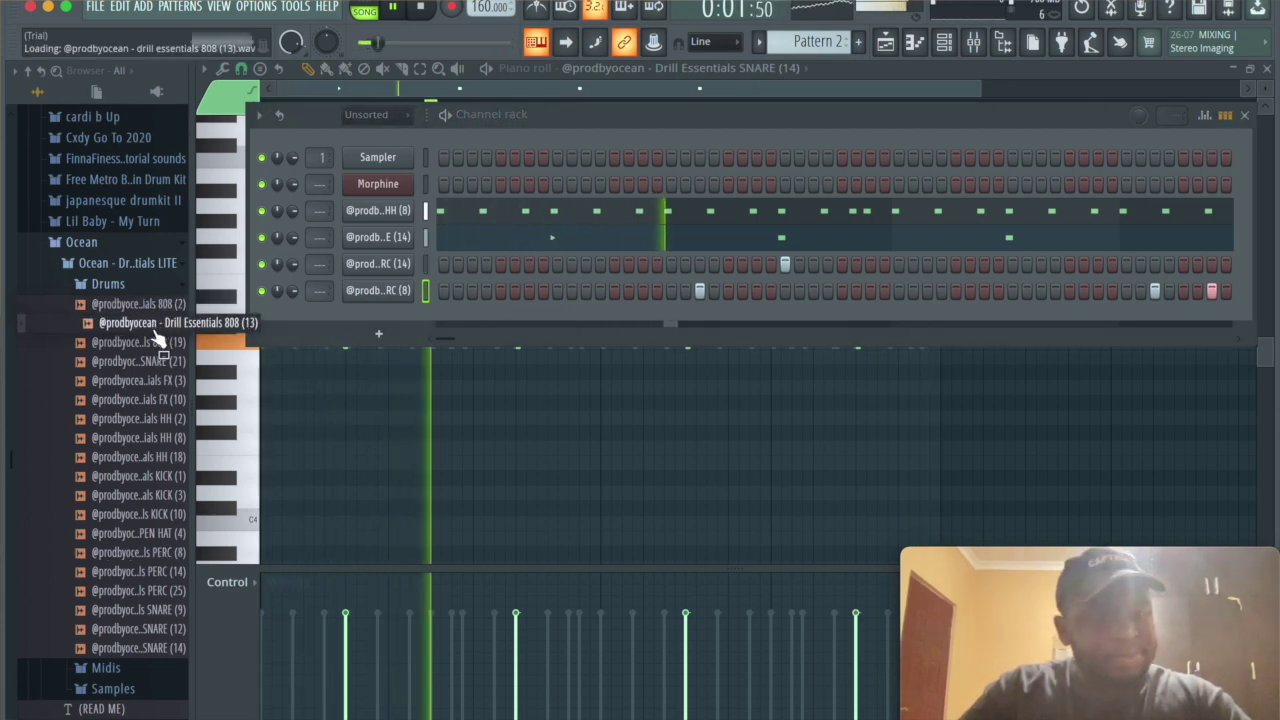
pyautogui.click(150, 344)
pyautogui.click(140, 323)
pyautogui.moveTo(140, 323); pyautogui.dragTo(392, 313)
pyautogui.press('space')
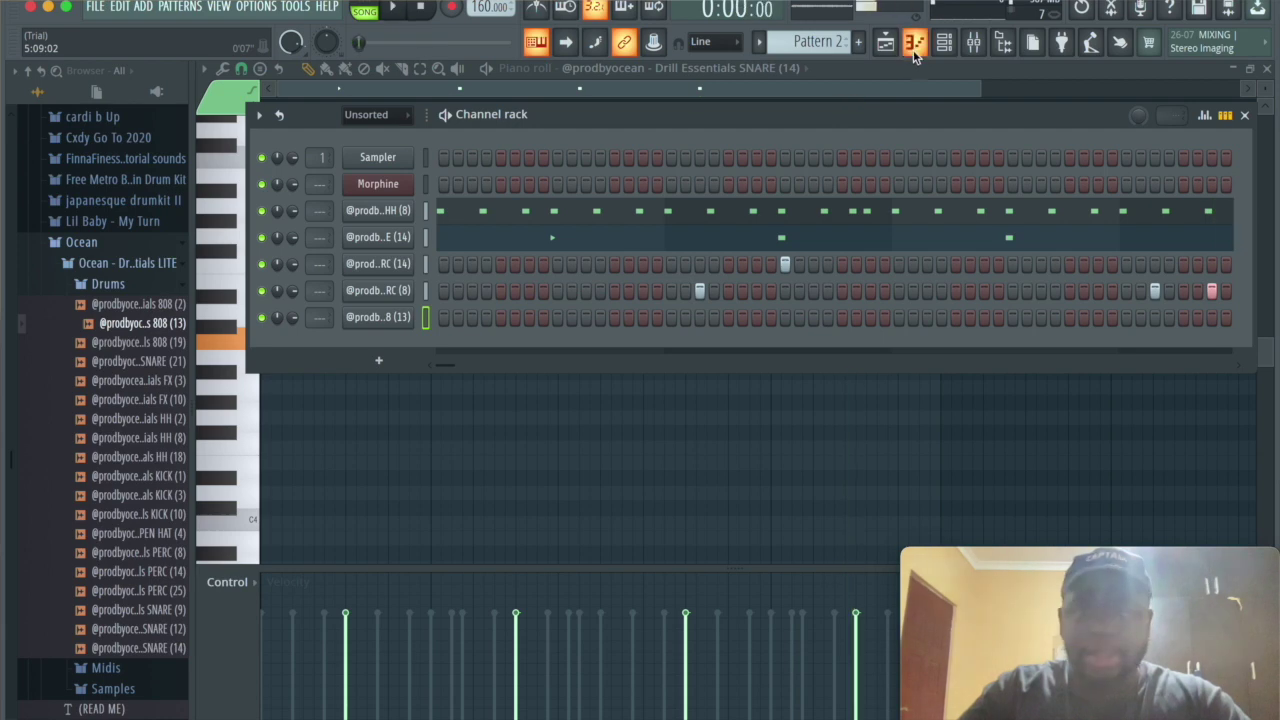
# Copy Pattern 1's Sampler chord notes and paste them into Pattern 2's Sampler channel
pyautogui.click(914, 42)
pyautogui.click(886, 46)
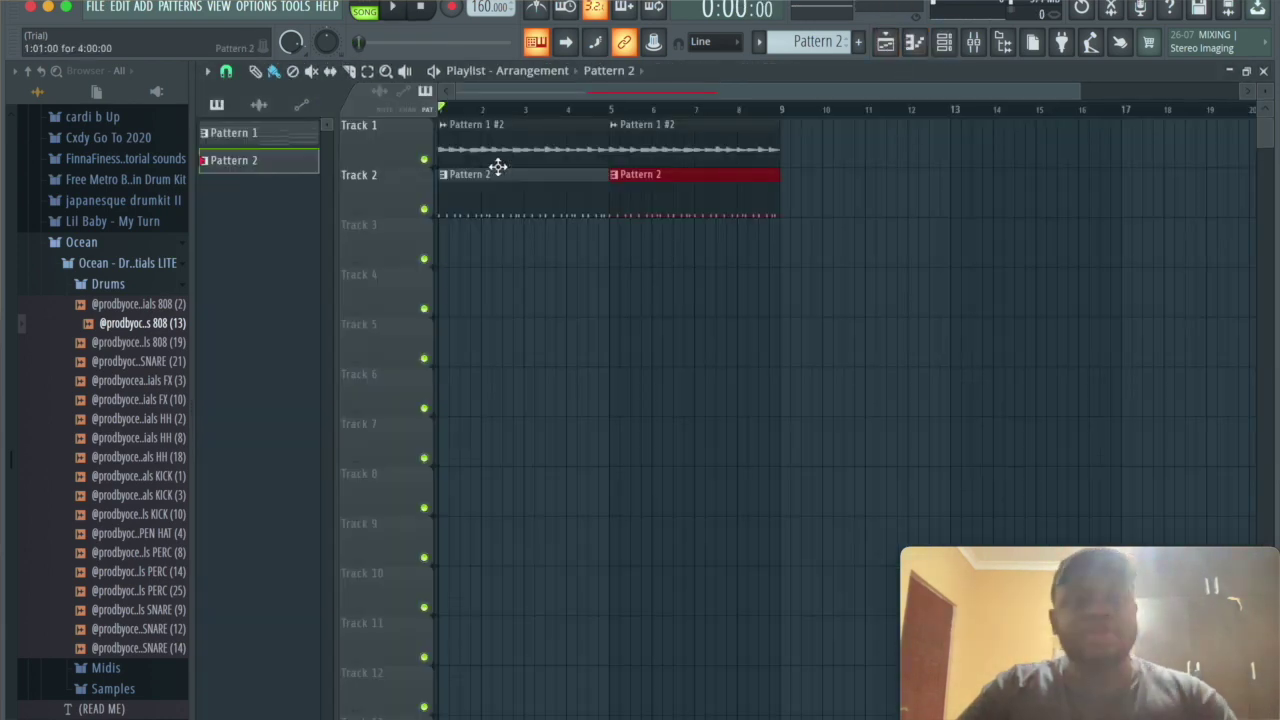
pyautogui.doubleClick(279, 148)
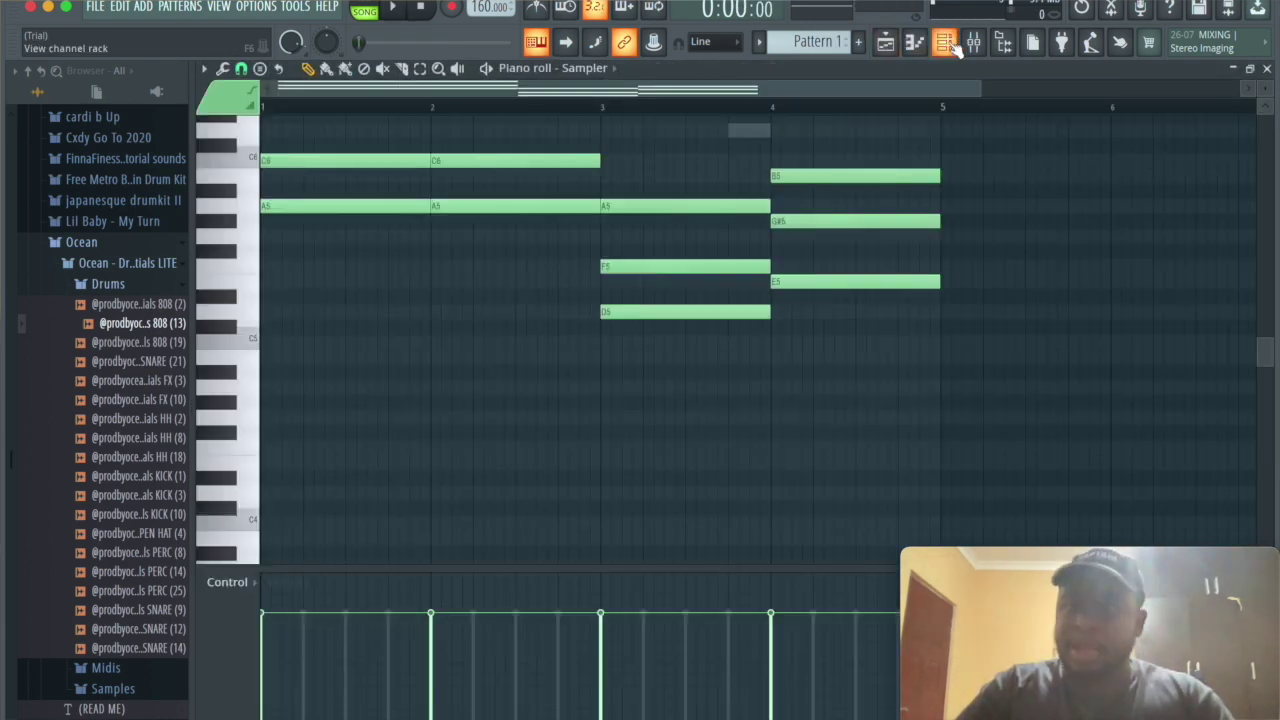
pyautogui.click(945, 44)
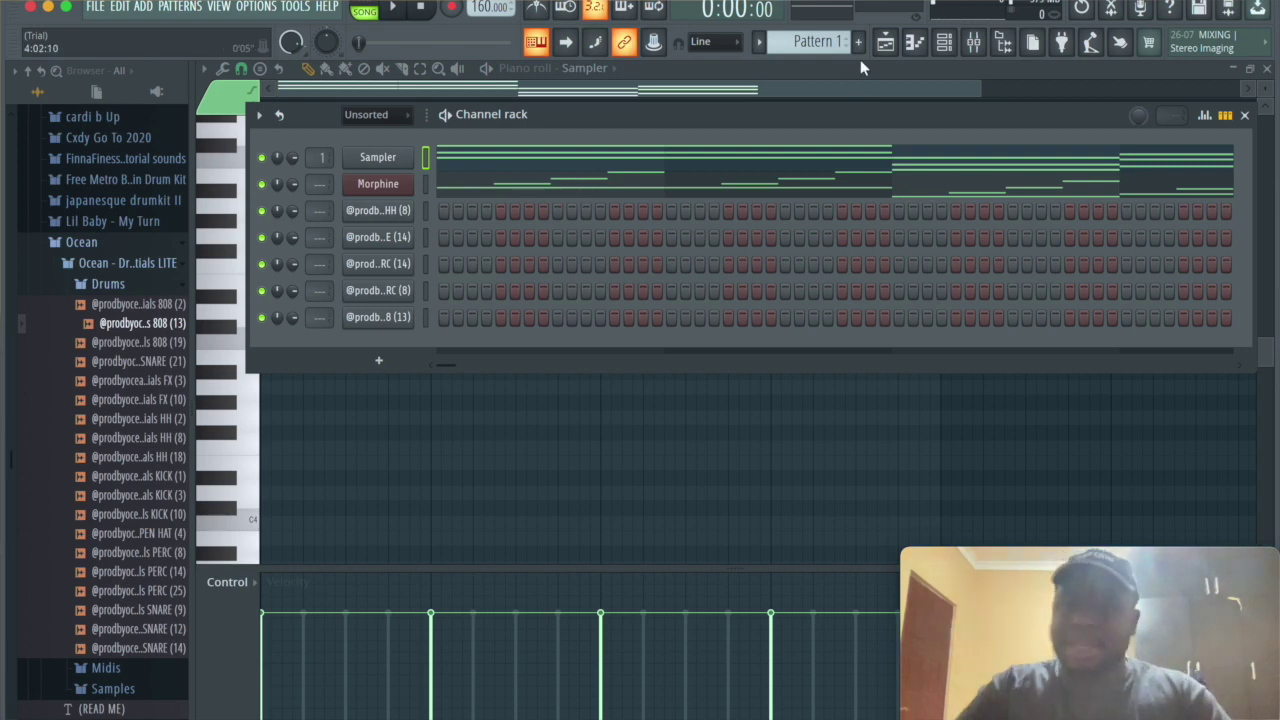
pyautogui.click(886, 44)
pyautogui.doubleClick(554, 207)
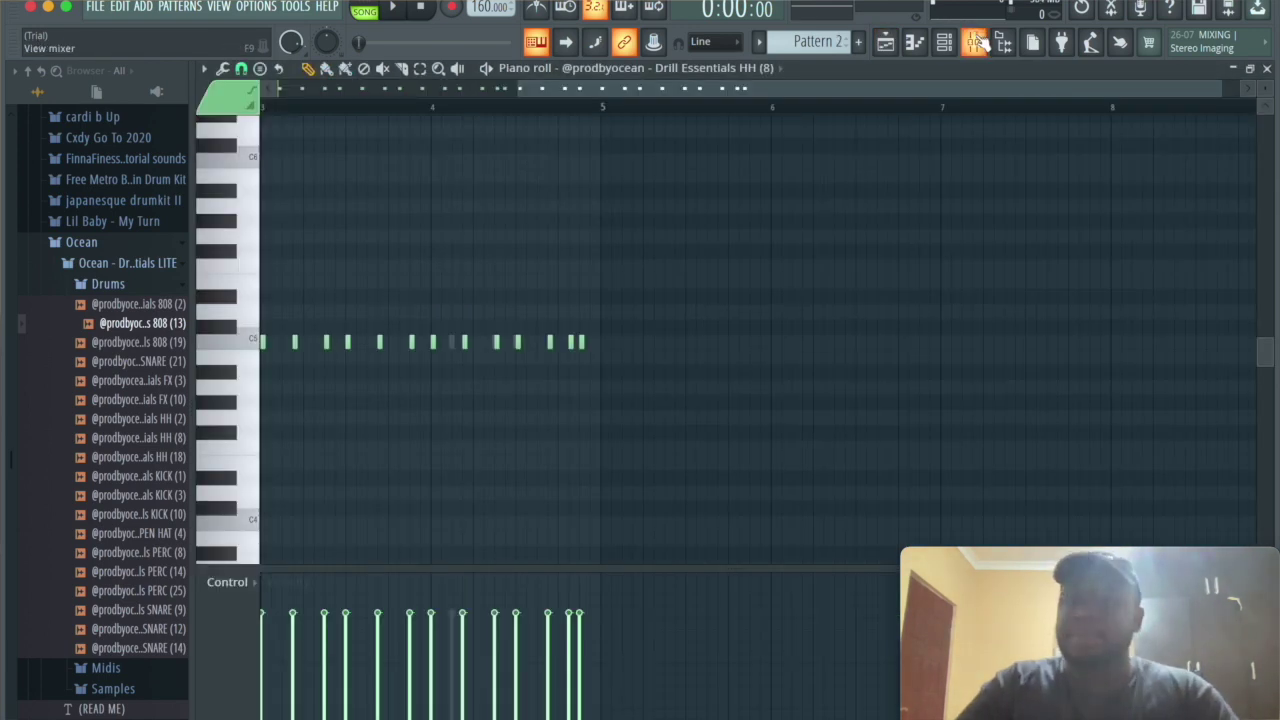
pyautogui.click(945, 44)
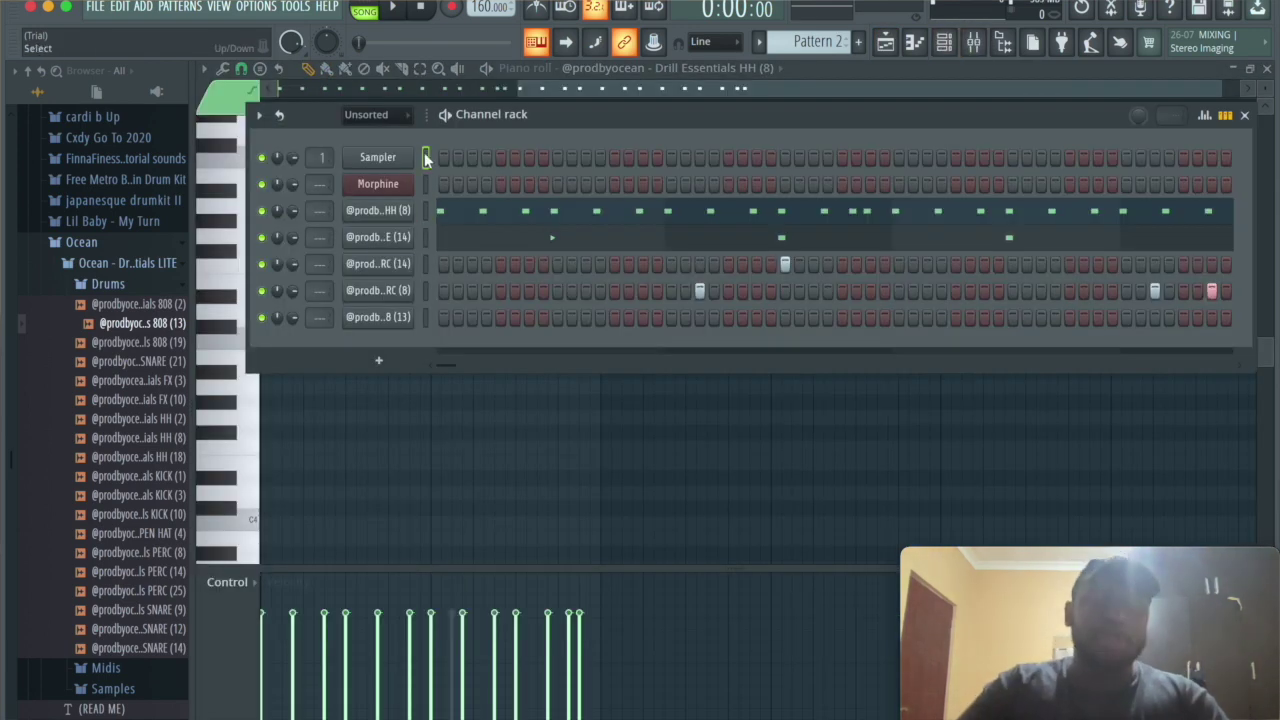
pyautogui.hotkey('ctrl', 'v')
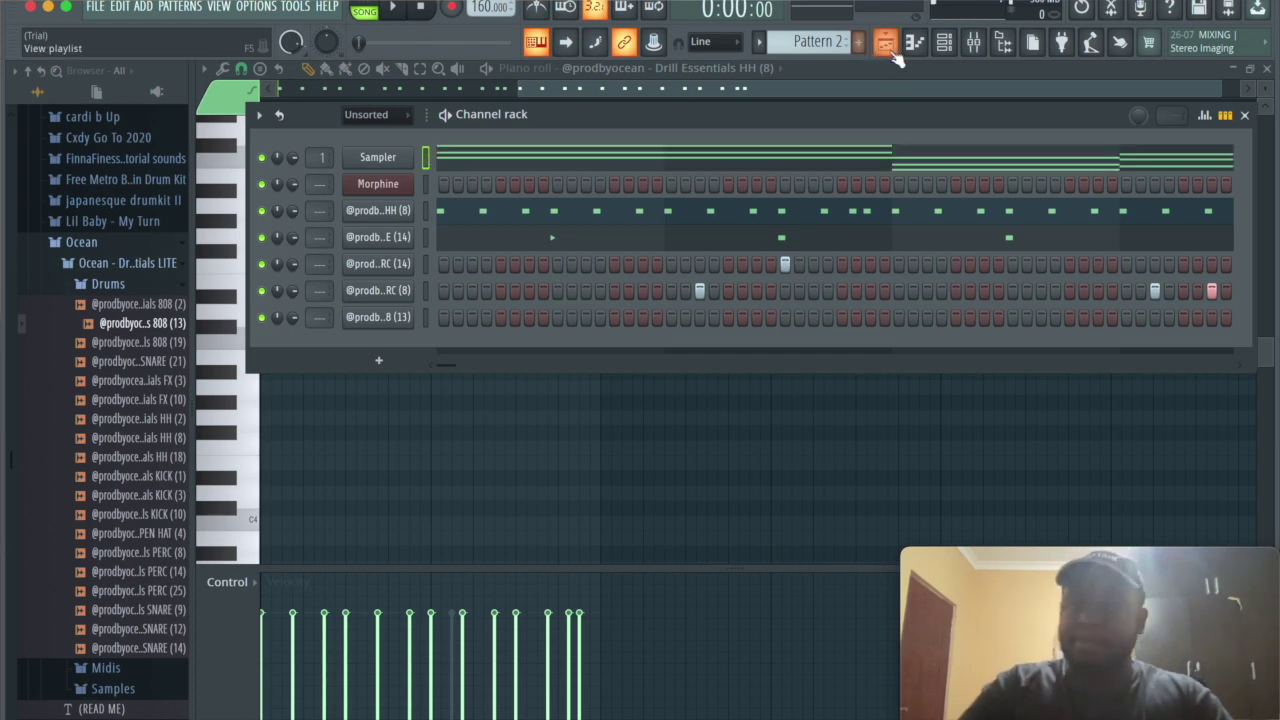
pyautogui.click(911, 52)
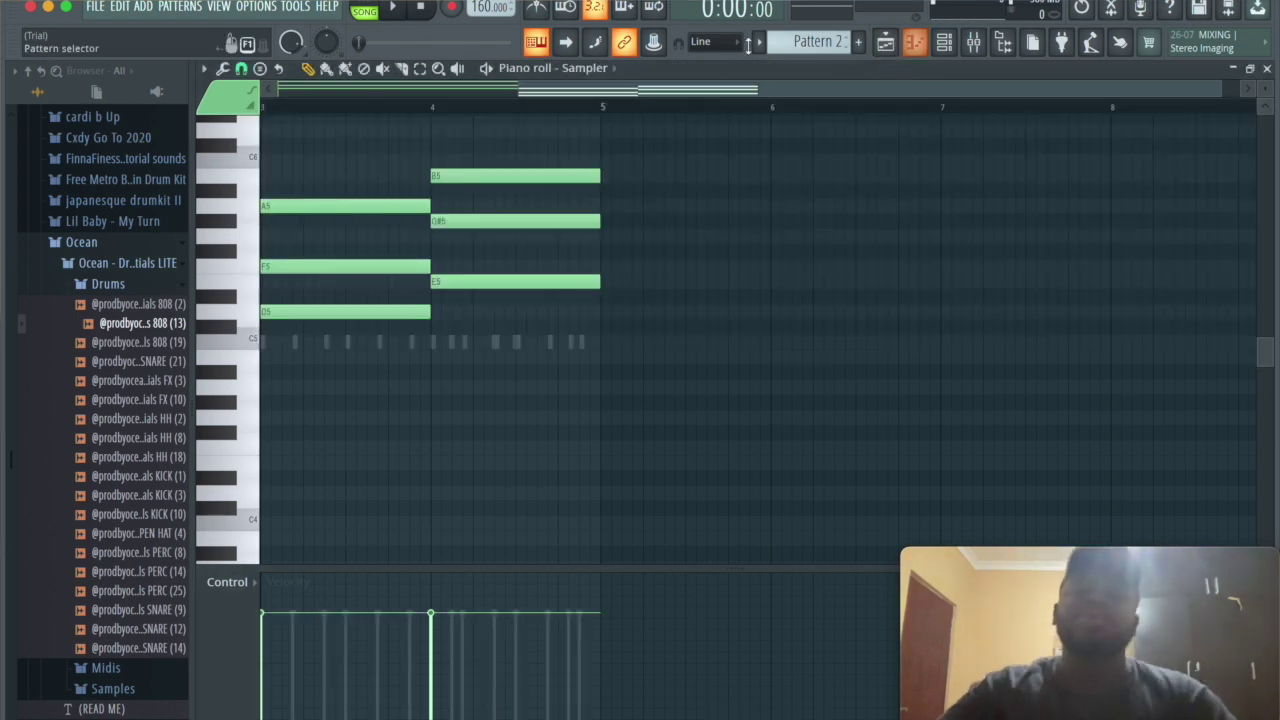
pyautogui.click(588, 77)
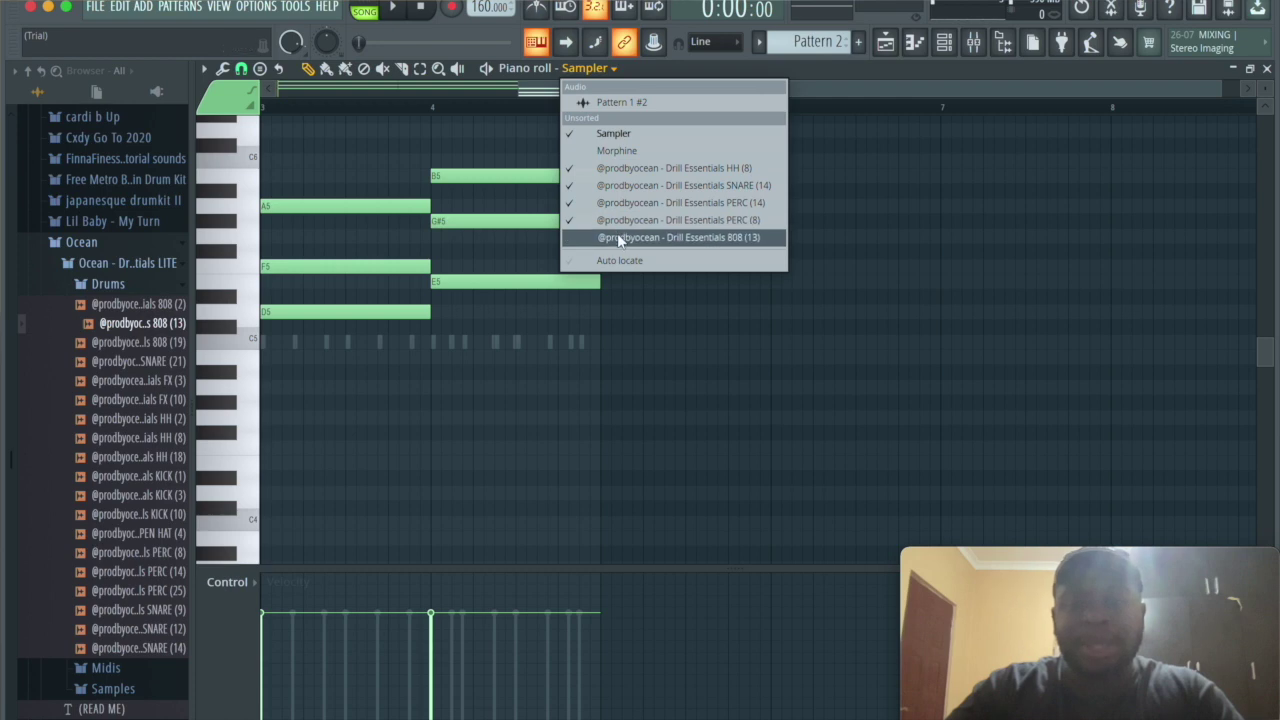
# Switch the piano roll to the 808 (13) channel and scroll to the A5 range
pyautogui.click(617, 233)
pyautogui.moveTo(676, 100); pyautogui.dragTo(359, 102)
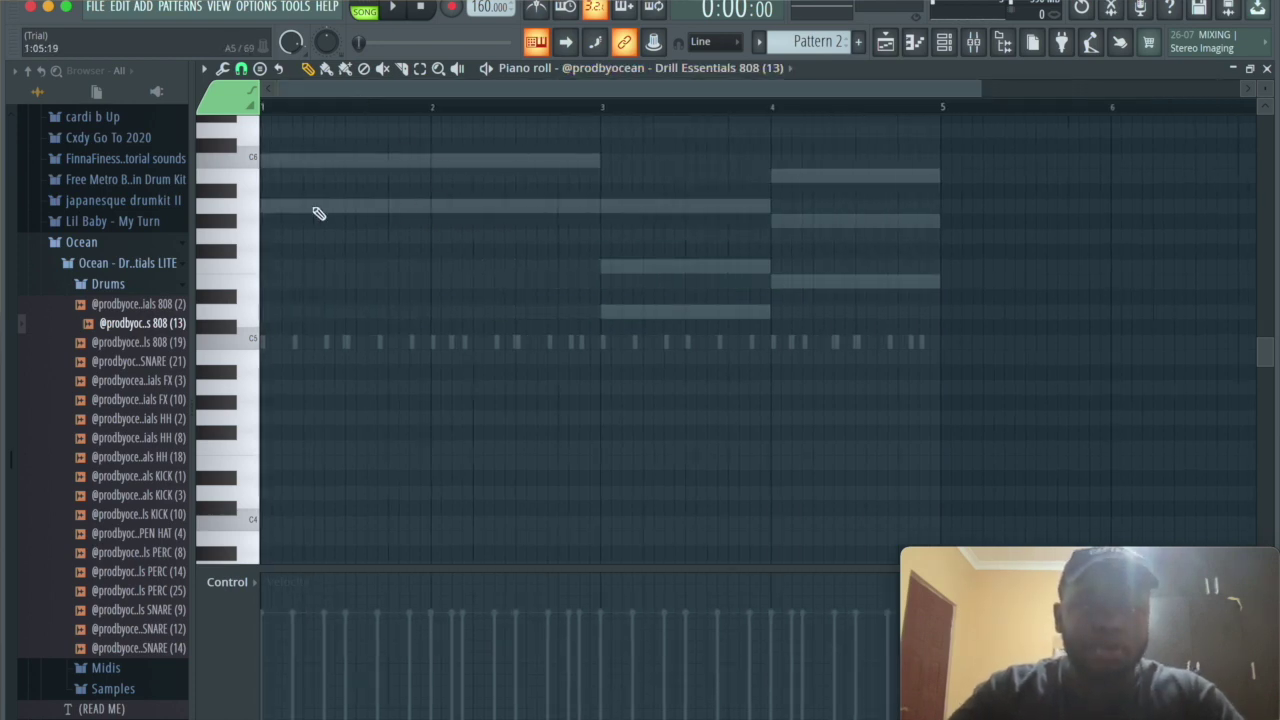
pyautogui.scroll(3, 319, 213)
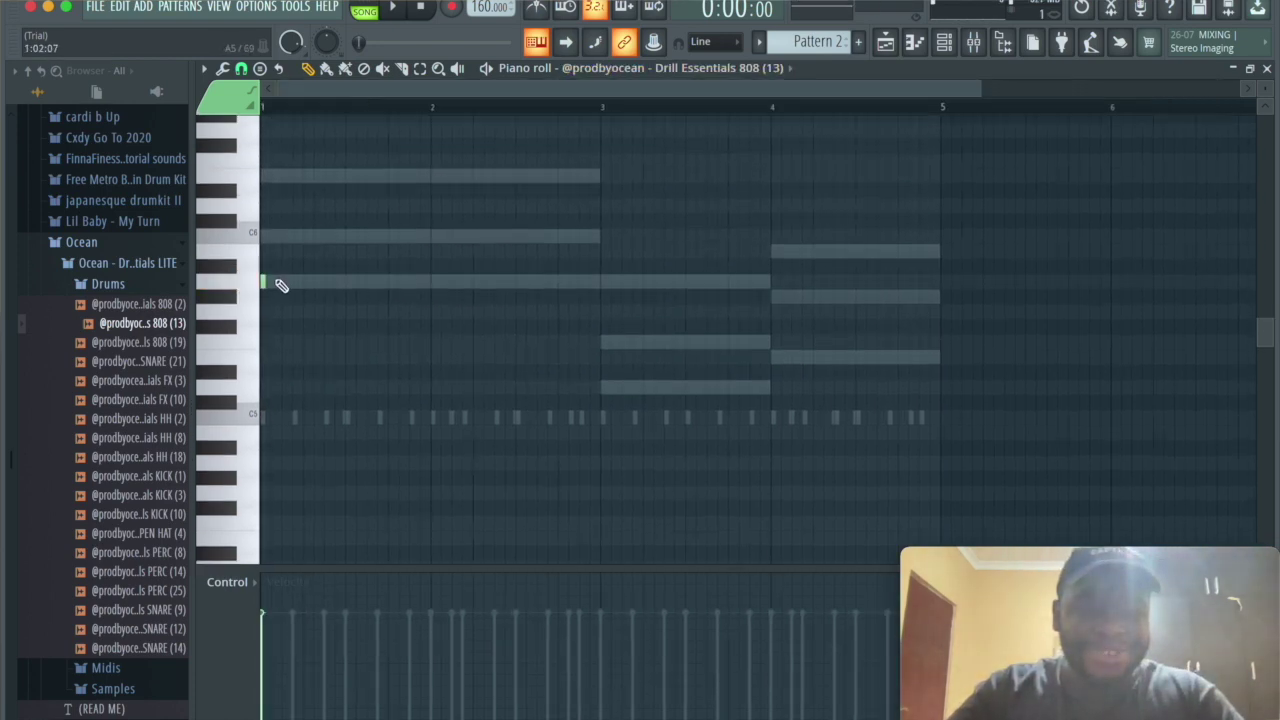
pyautogui.press('space')
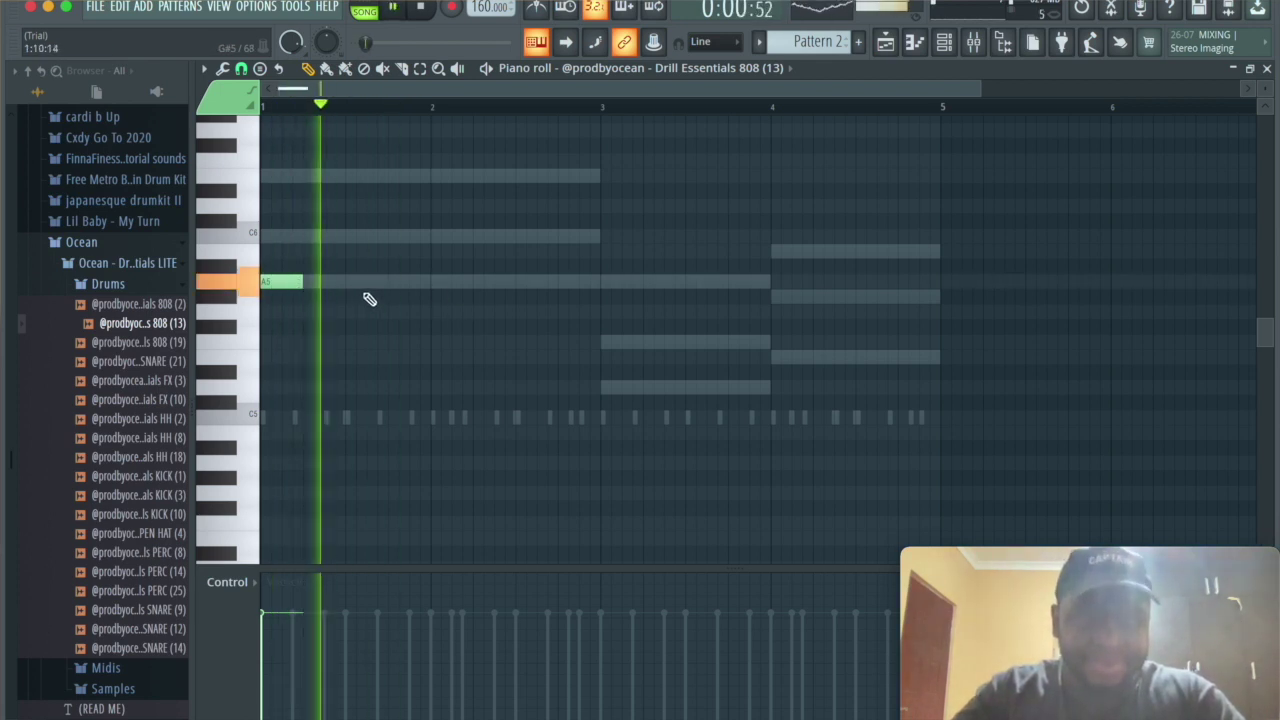
# Write the 808 line: A5 hits across bars 1–2, then D5 and E5 notes held to the next
pyautogui.click(371, 283)
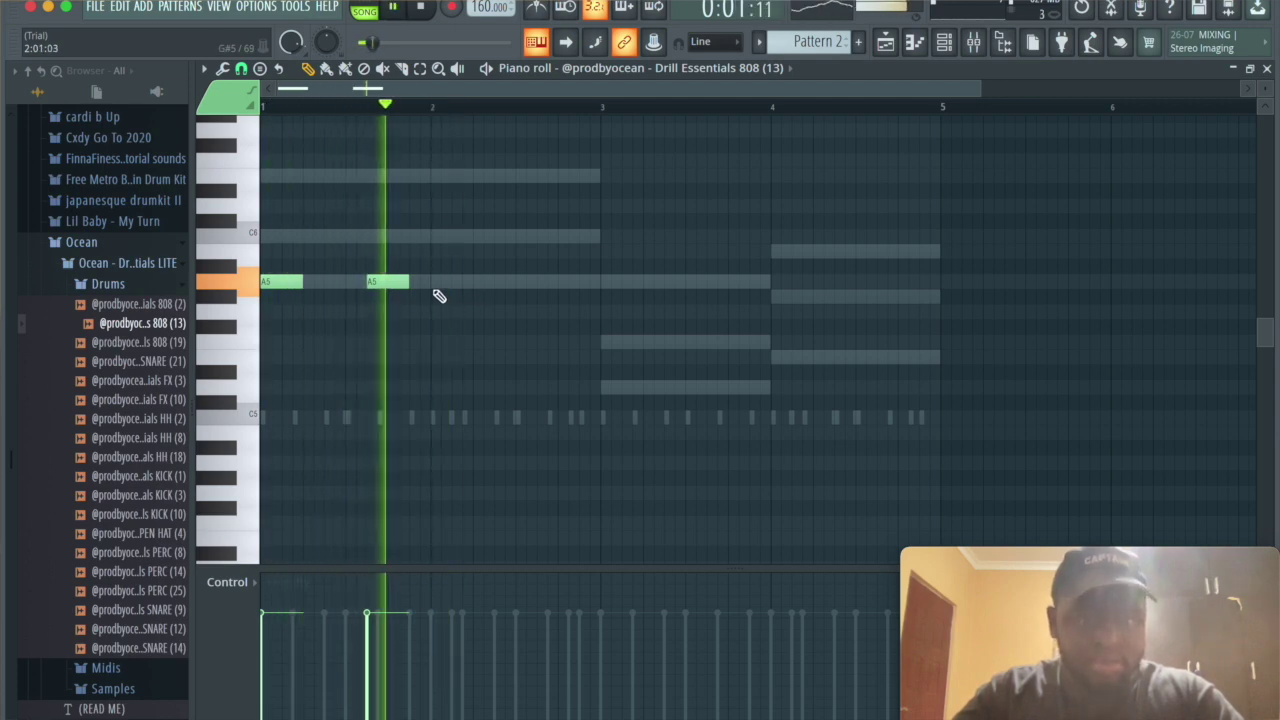
pyautogui.moveTo(383, 282)
pyautogui.mouseDown()
pyautogui.moveTo(420, 285)
pyautogui.moveTo(404, 286)
pyautogui.mouseUp()
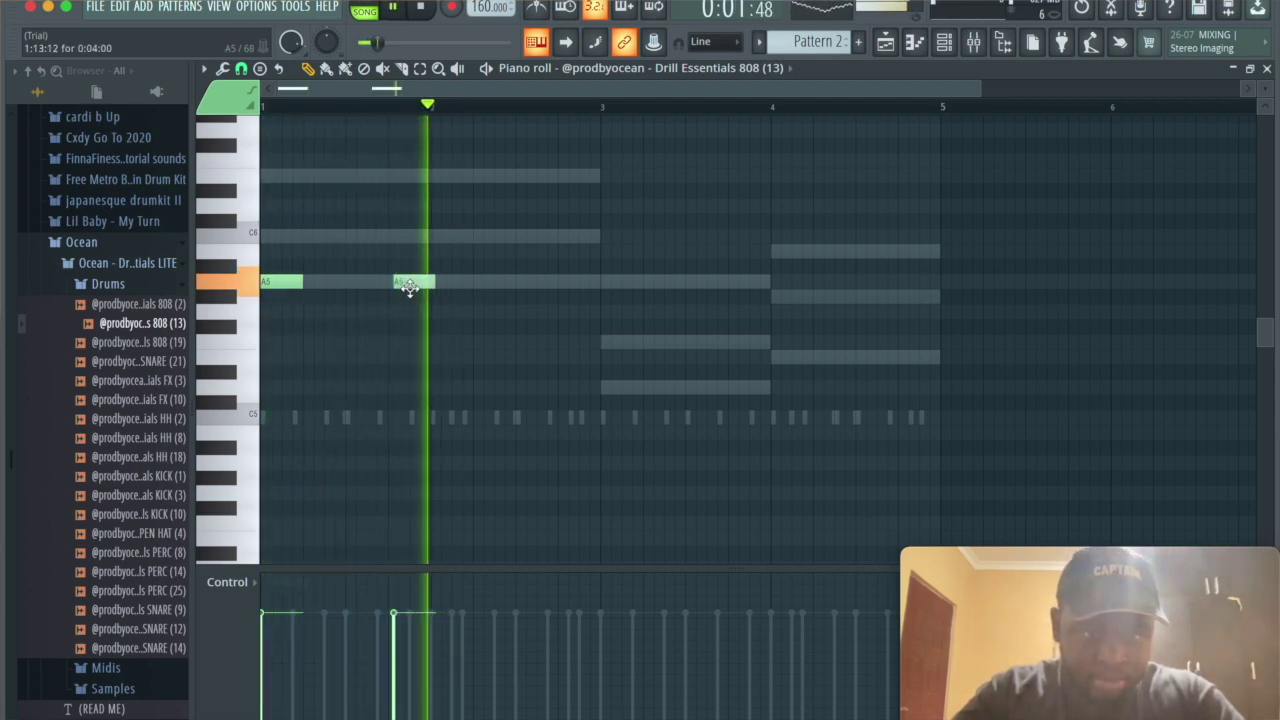
pyautogui.click(476, 283)
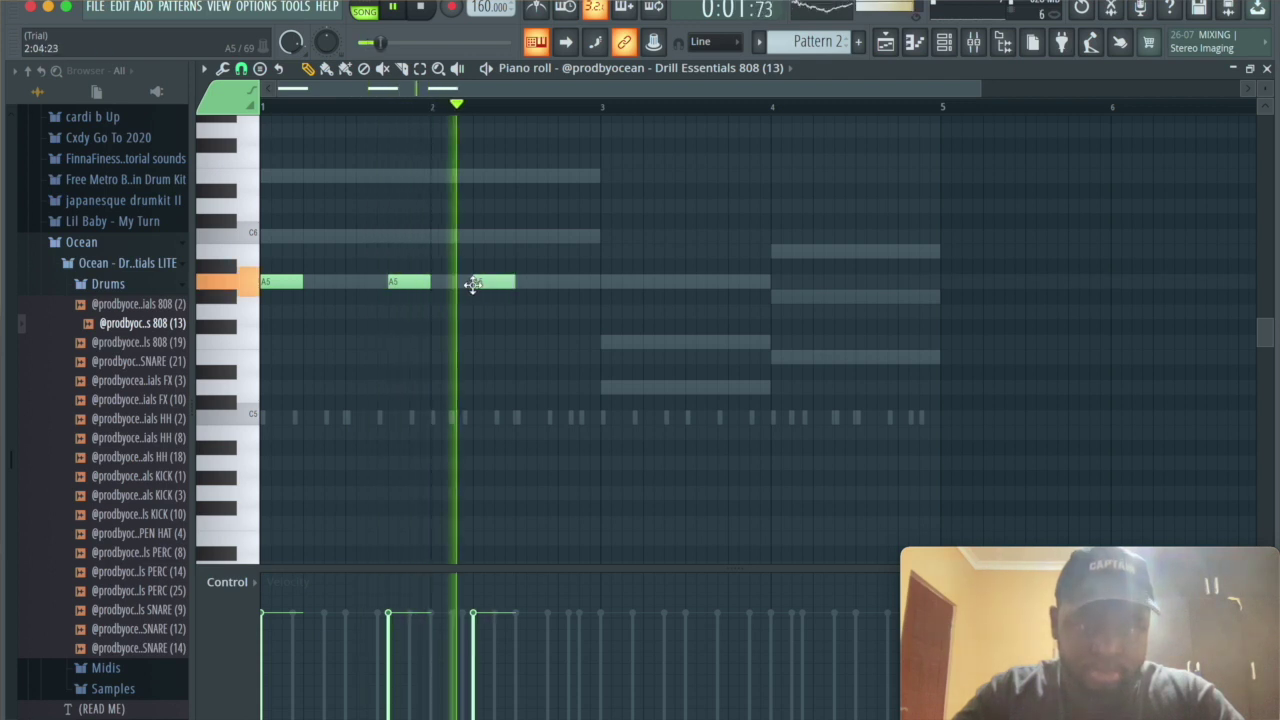
pyautogui.click(542, 284)
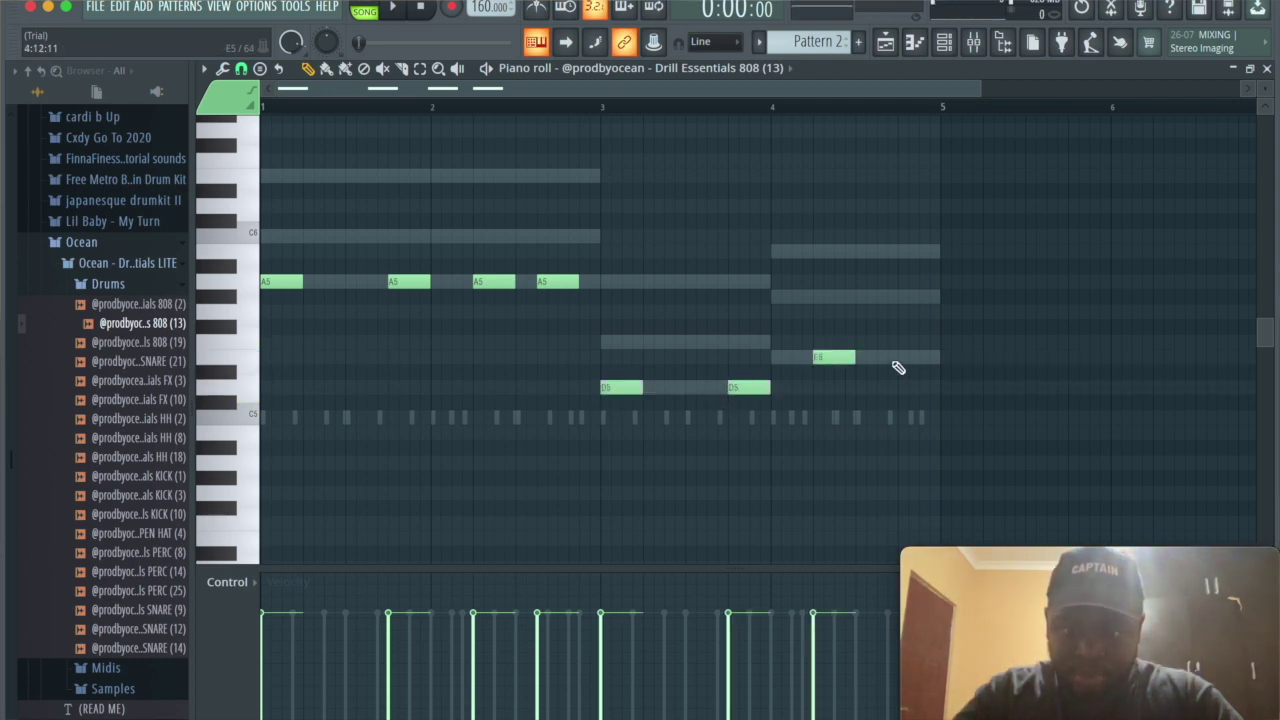
pyautogui.press('space')
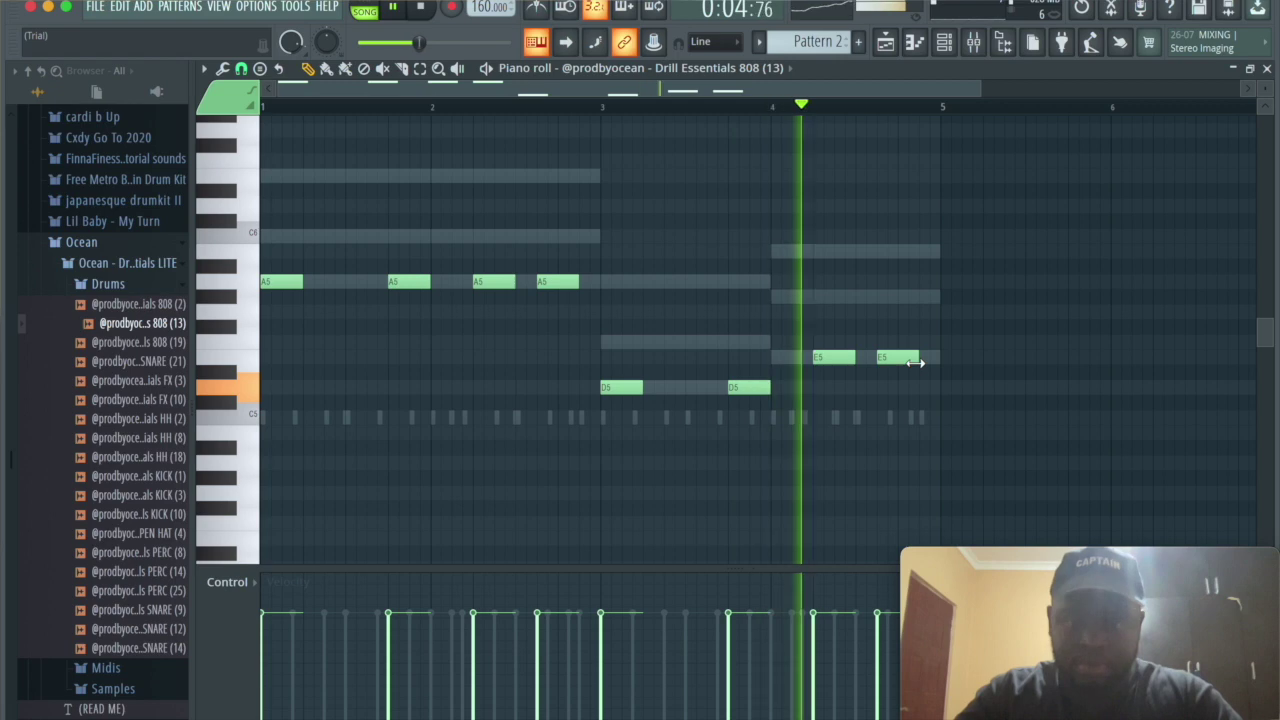
pyautogui.click(945, 359)
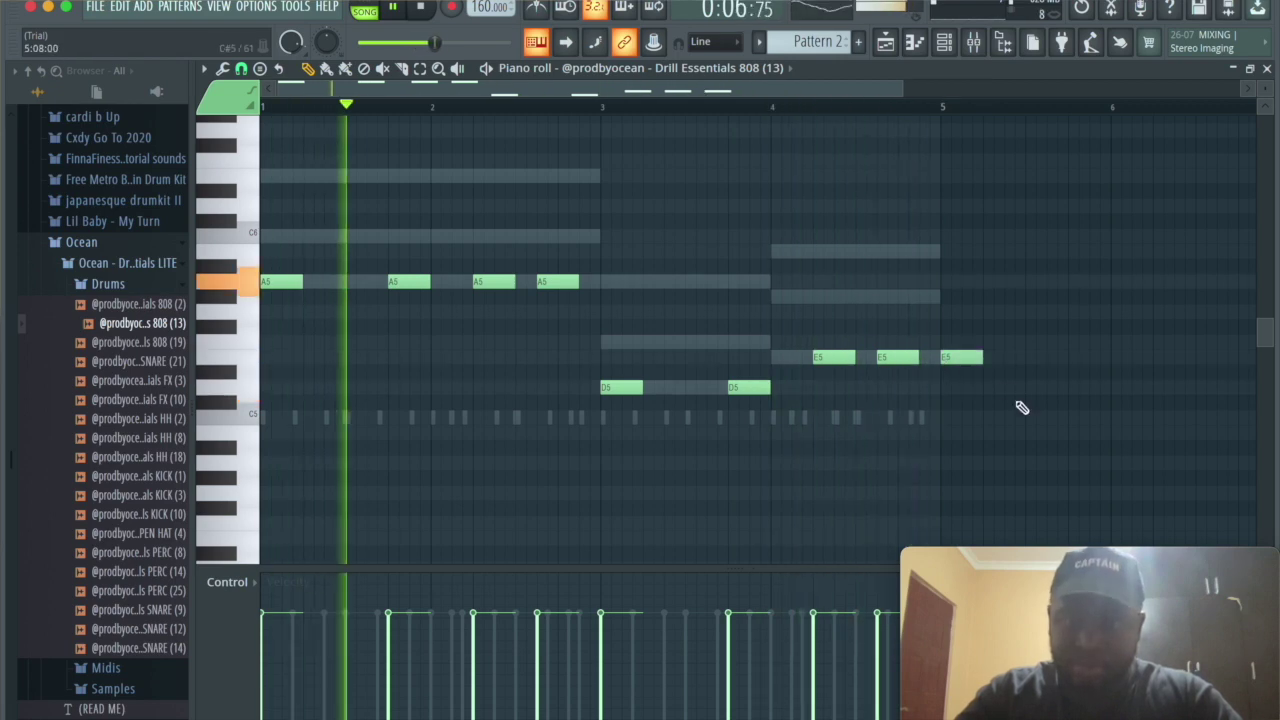
pyautogui.press('space')
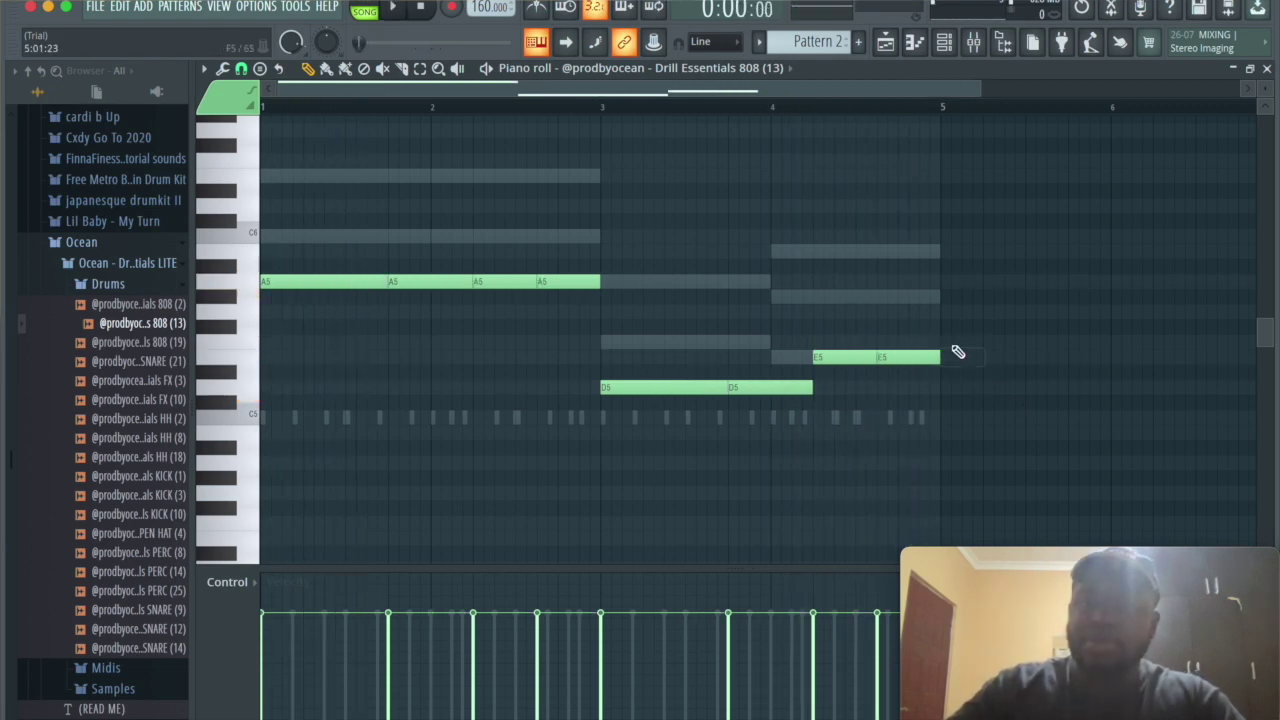
# Set the 808 (13) channel's volume envelope decay to zero so notes hold
pyautogui.click(943, 41)
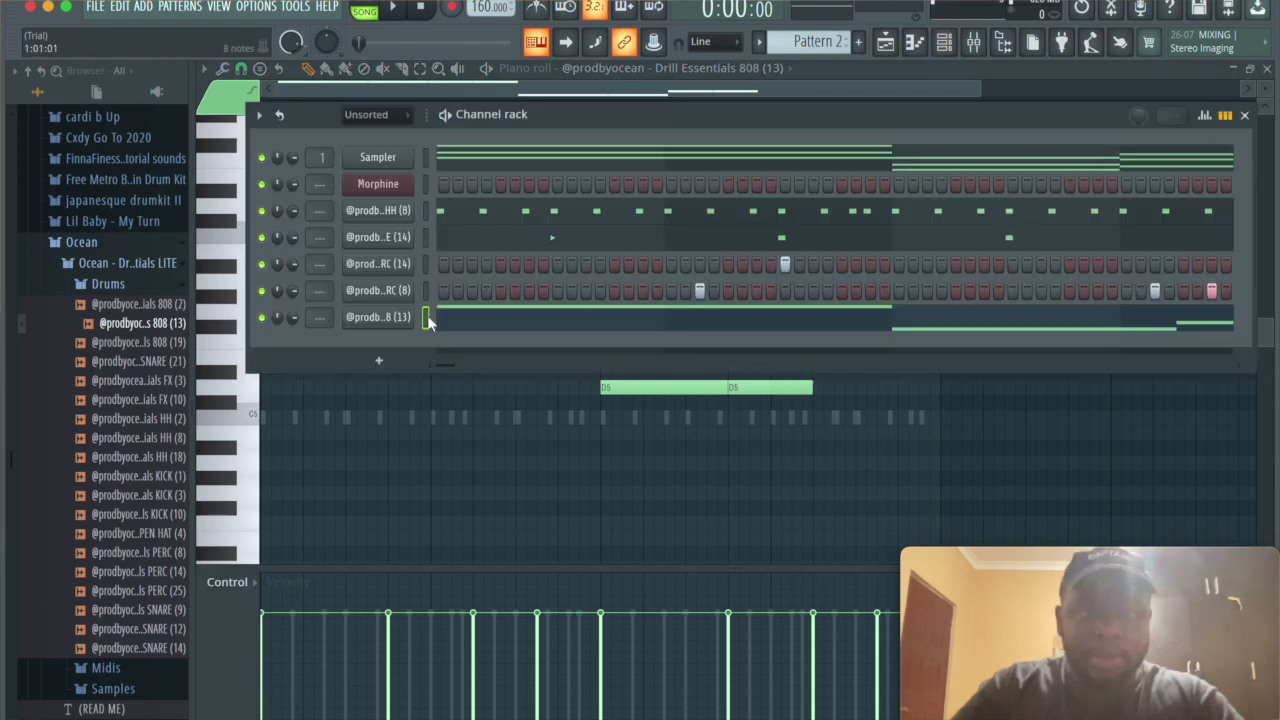
pyautogui.click(378, 317)
pyautogui.click(398, 282)
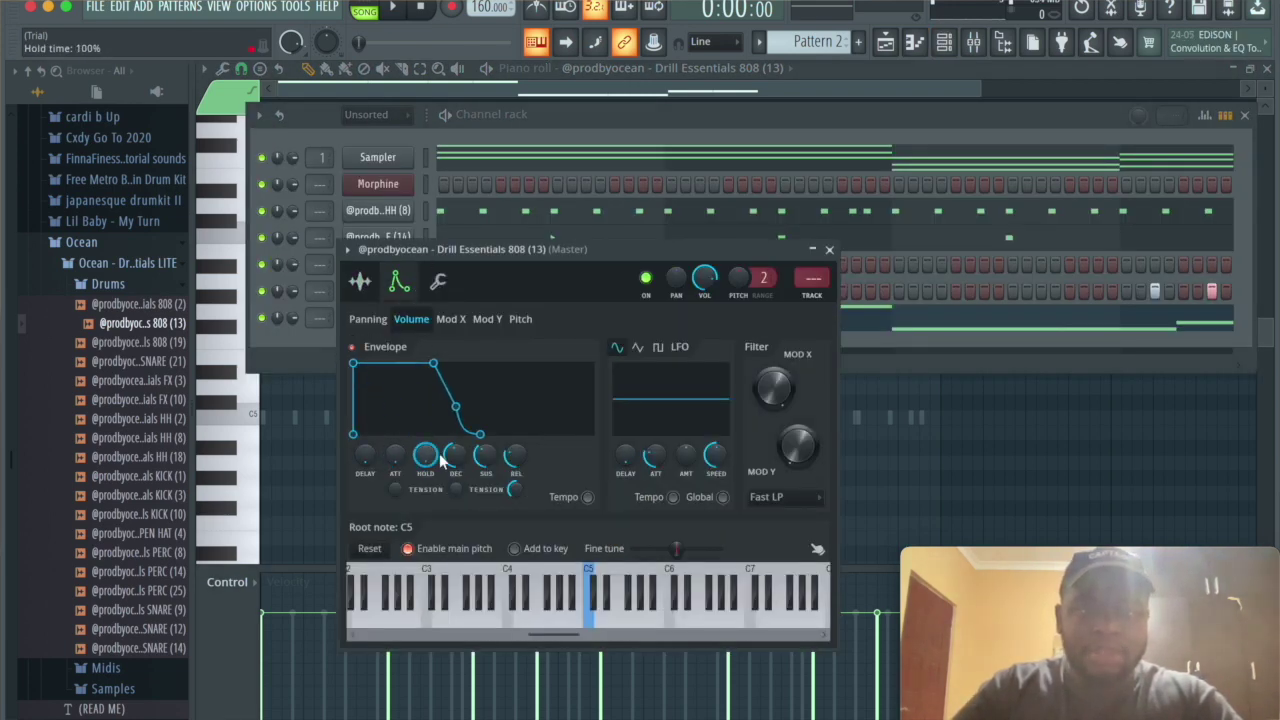
pyautogui.moveTo(455, 455); pyautogui.dragTo(455, 490)
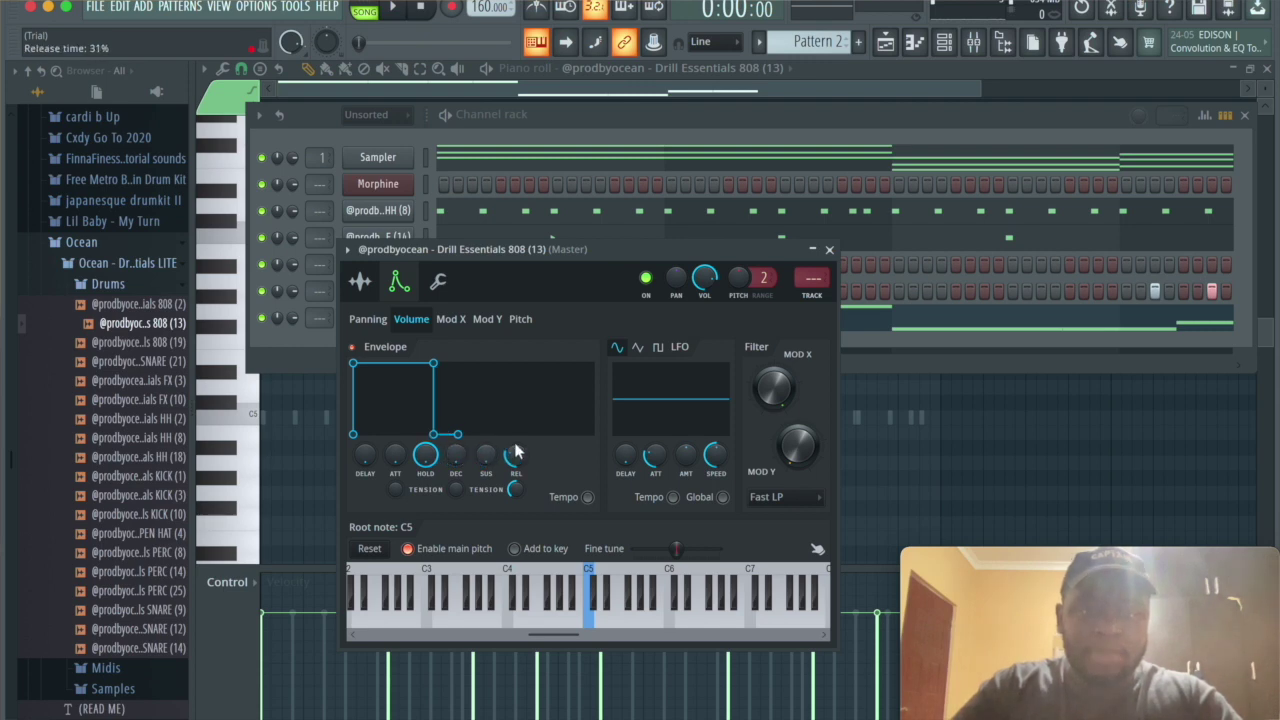
pyautogui.press('space')
# Check the 808's polyphony and glide options, then return to its piano roll
pyautogui.click(914, 41)
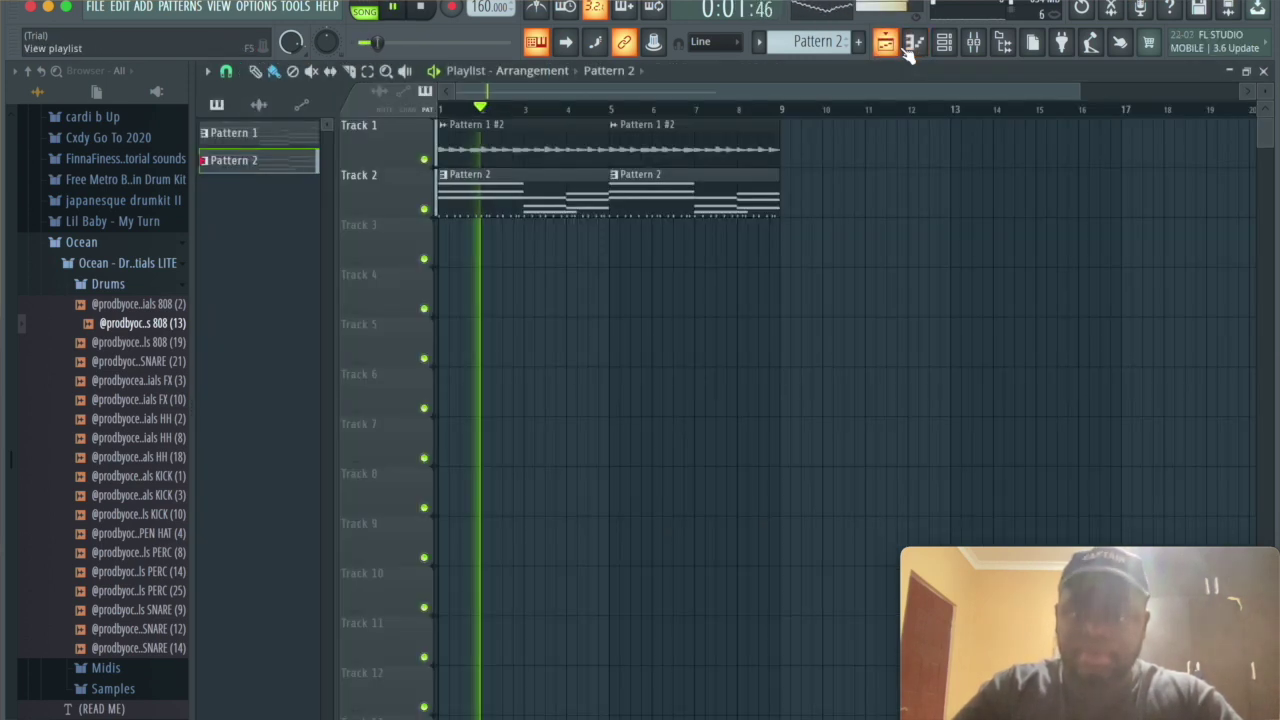
pyautogui.click(944, 41)
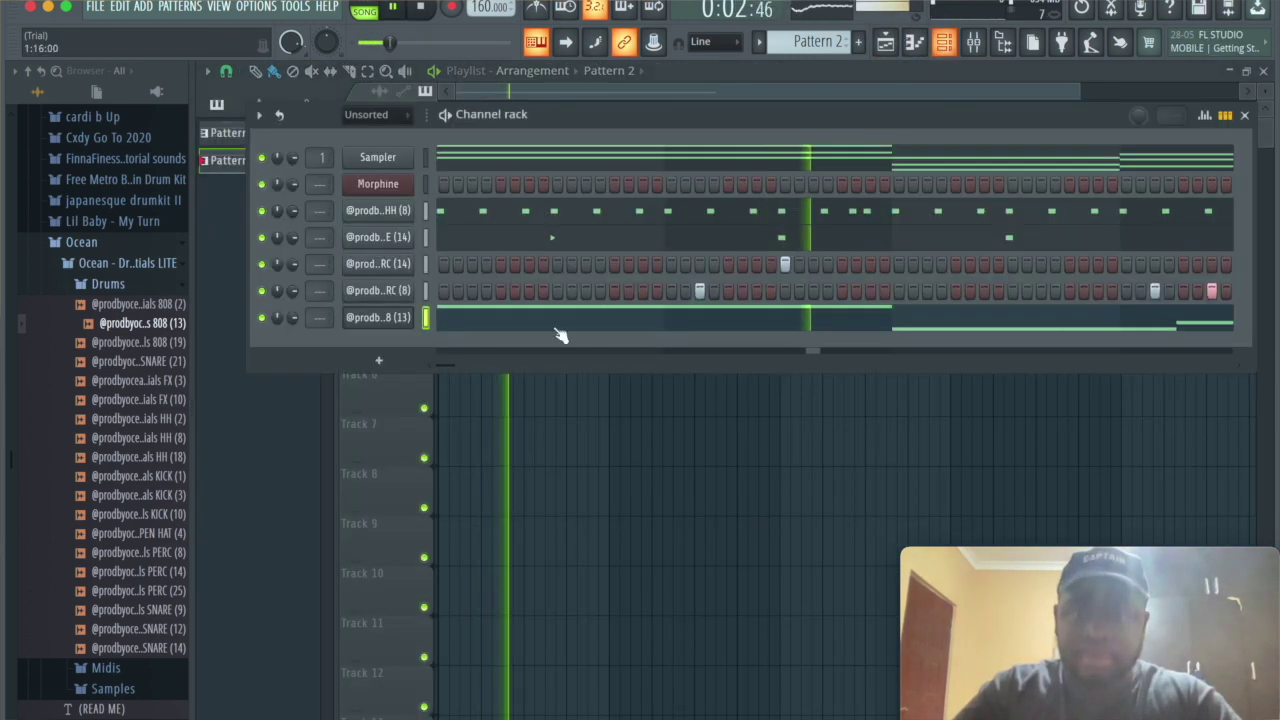
pyautogui.click(385, 318)
pyautogui.click(441, 285)
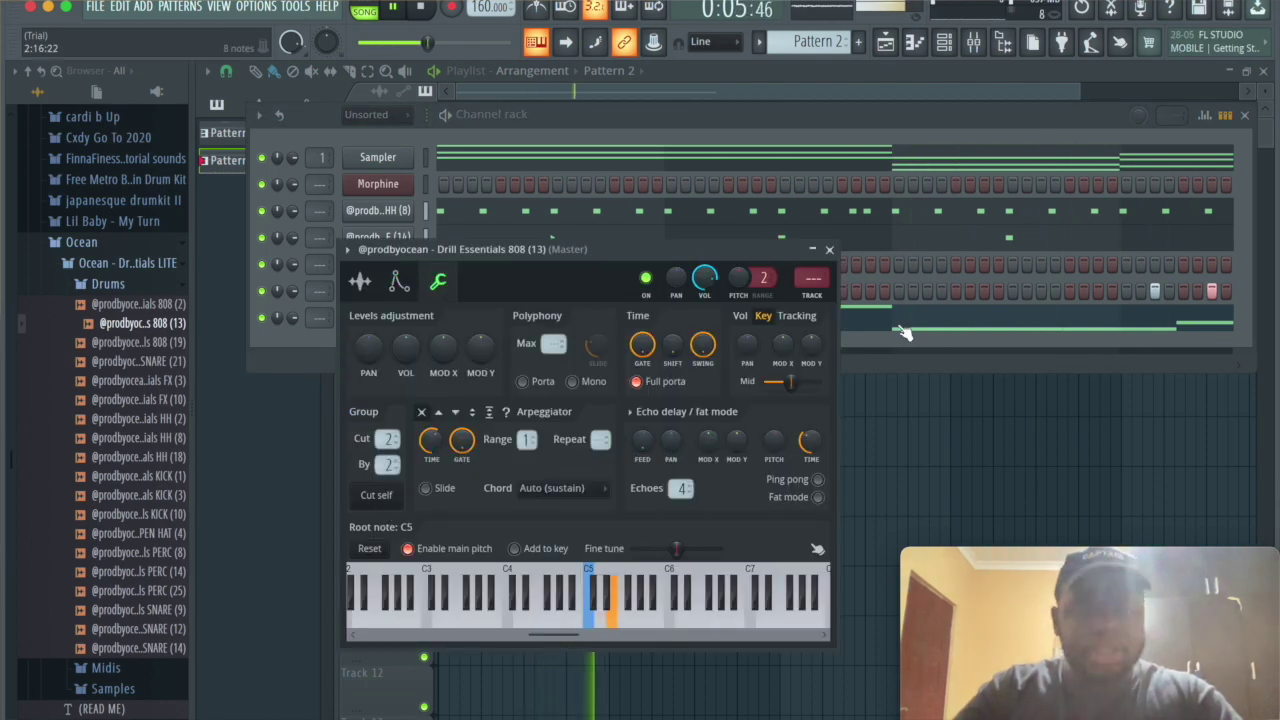
pyautogui.click(829, 249)
pyautogui.click(914, 41)
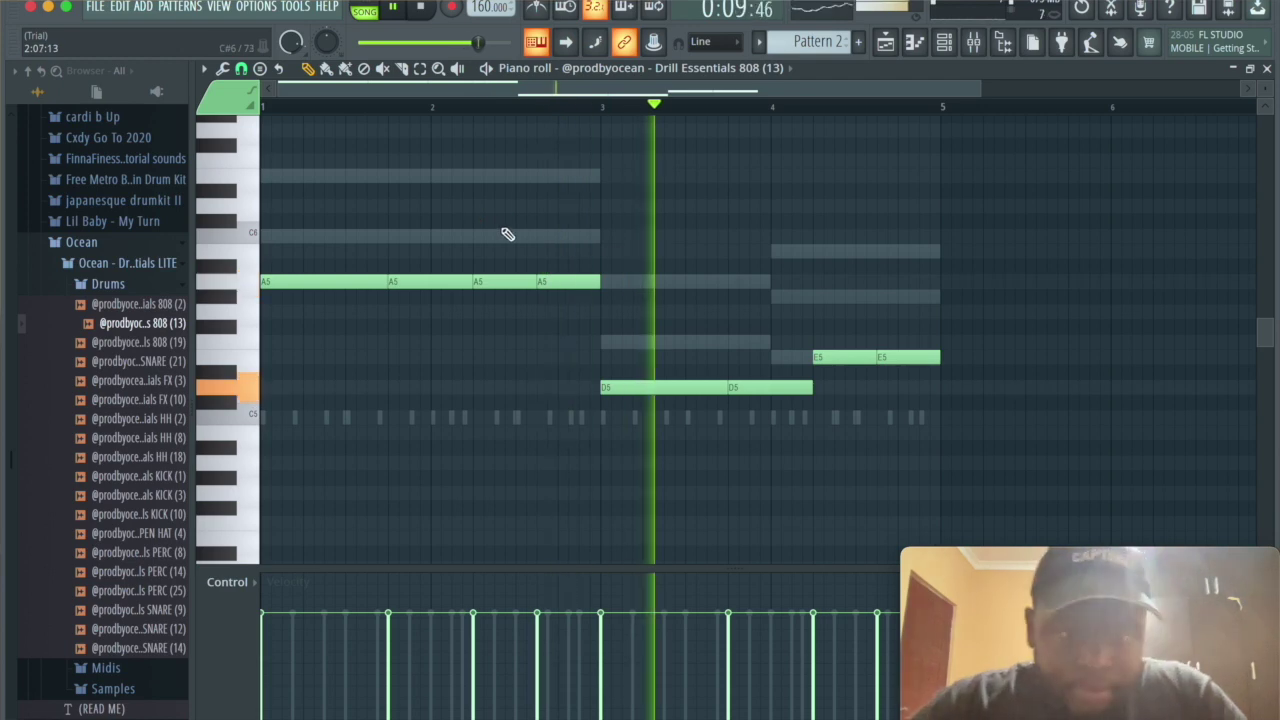
# Add a short 808 slide note late in bar 4
pyautogui.press('space')
pyautogui.scroll(3, 814, 381)
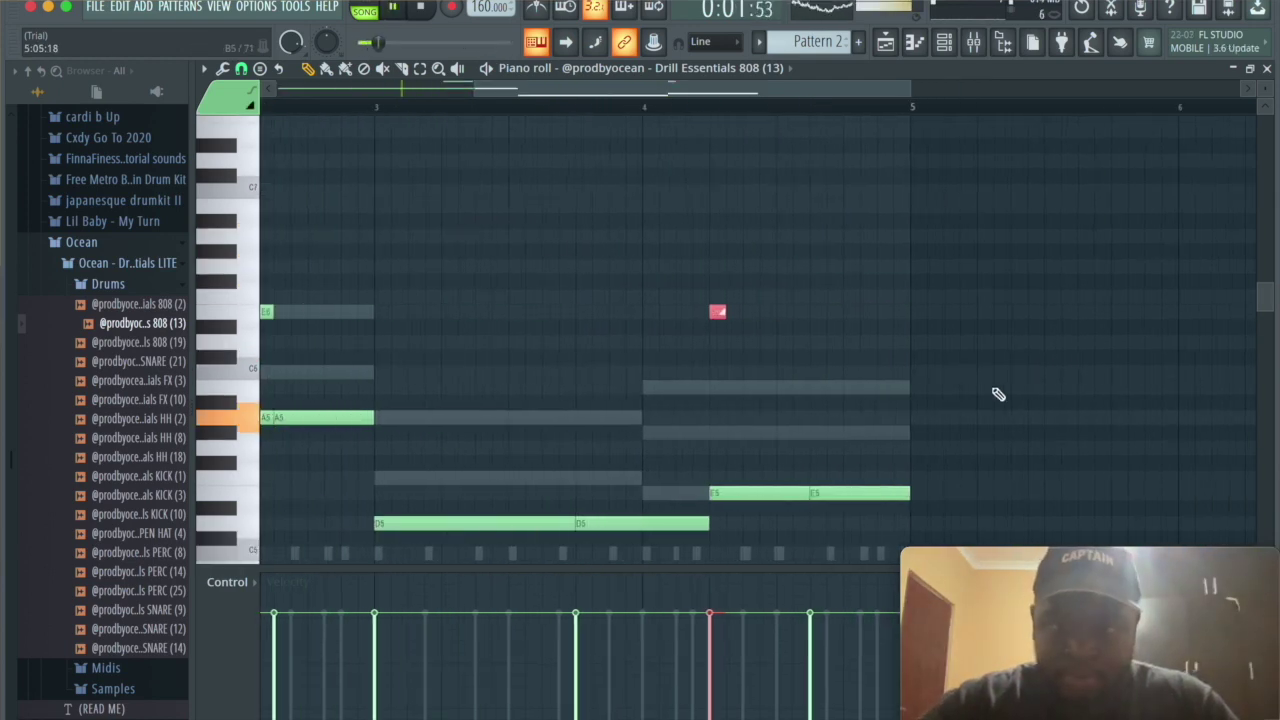
pyautogui.scroll(1, 998, 394)
pyautogui.click(780, 388)
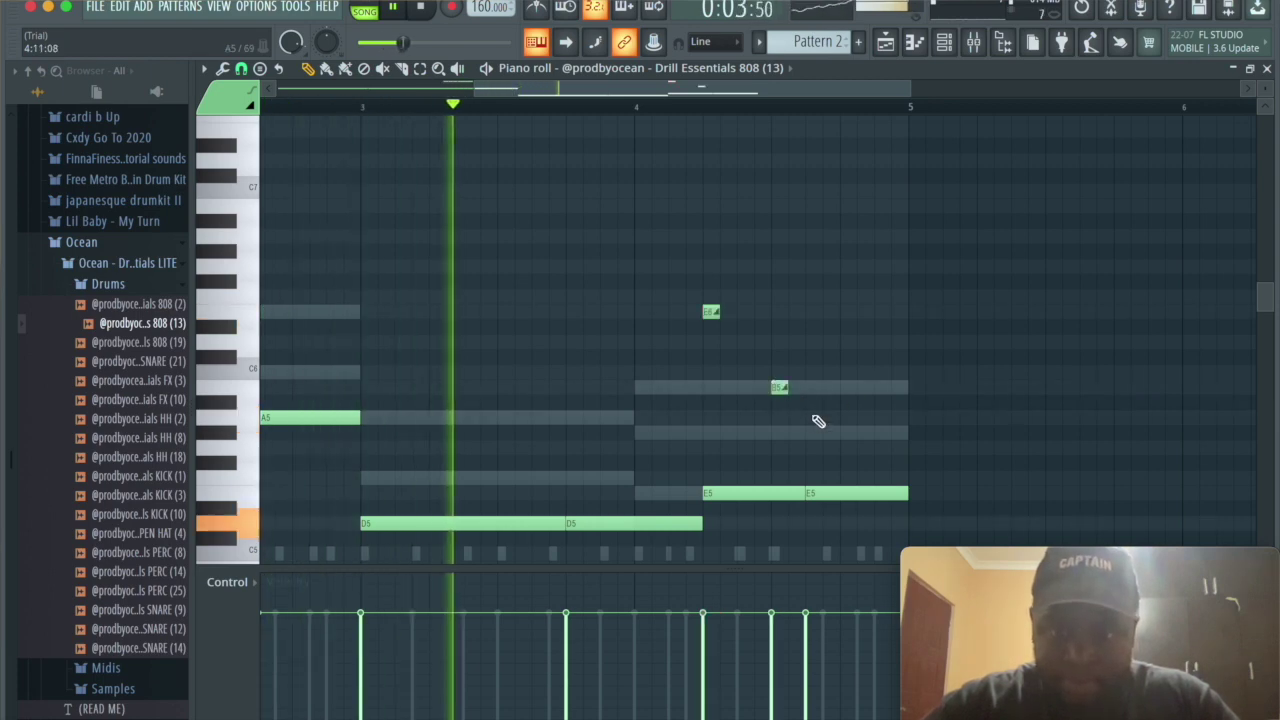
pyautogui.moveTo(779, 389); pyautogui.dragTo(814, 391)
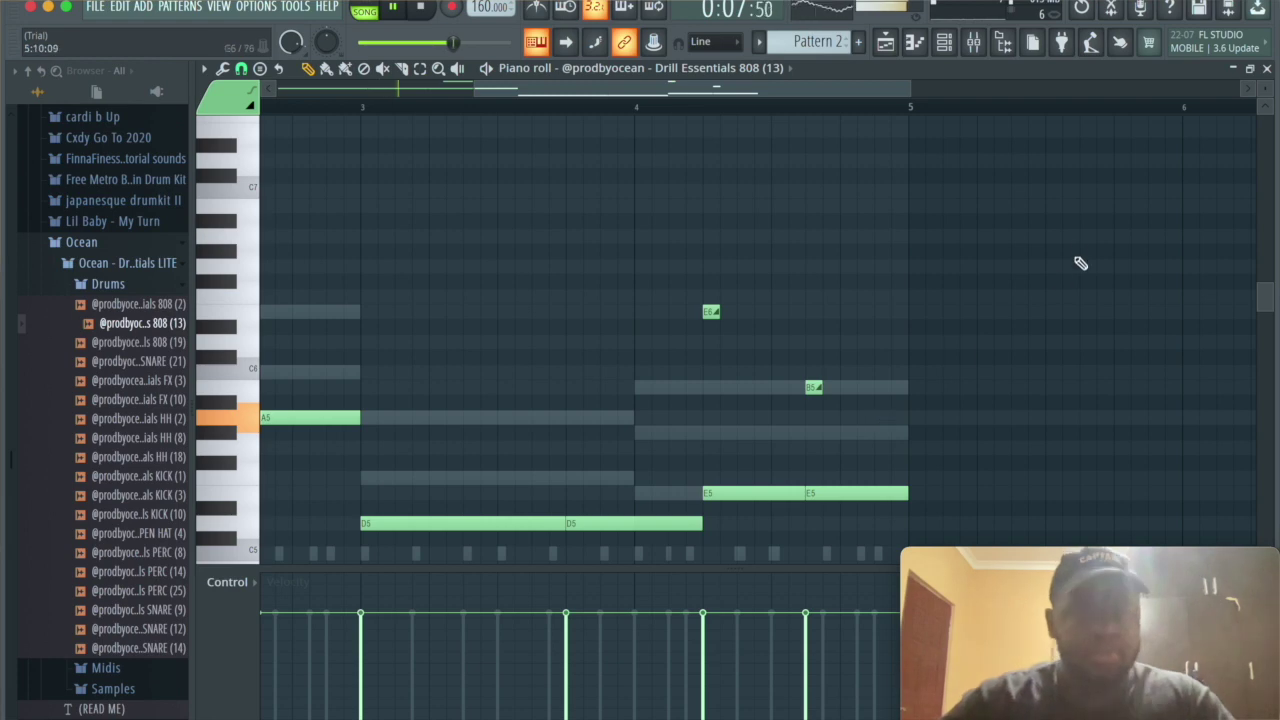
# Add a second short slide note in bar 4 and lower its pitch a few steps
pyautogui.click(846, 433)
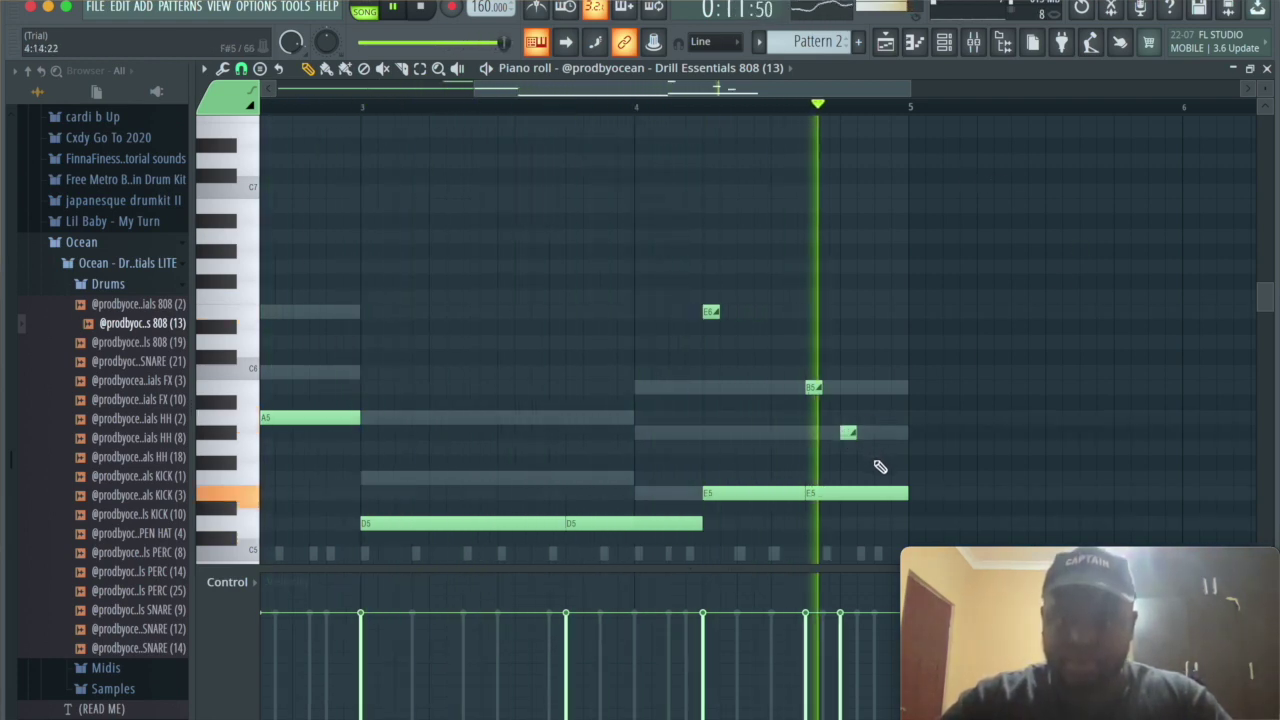
pyautogui.scroll(-3, 879, 505)
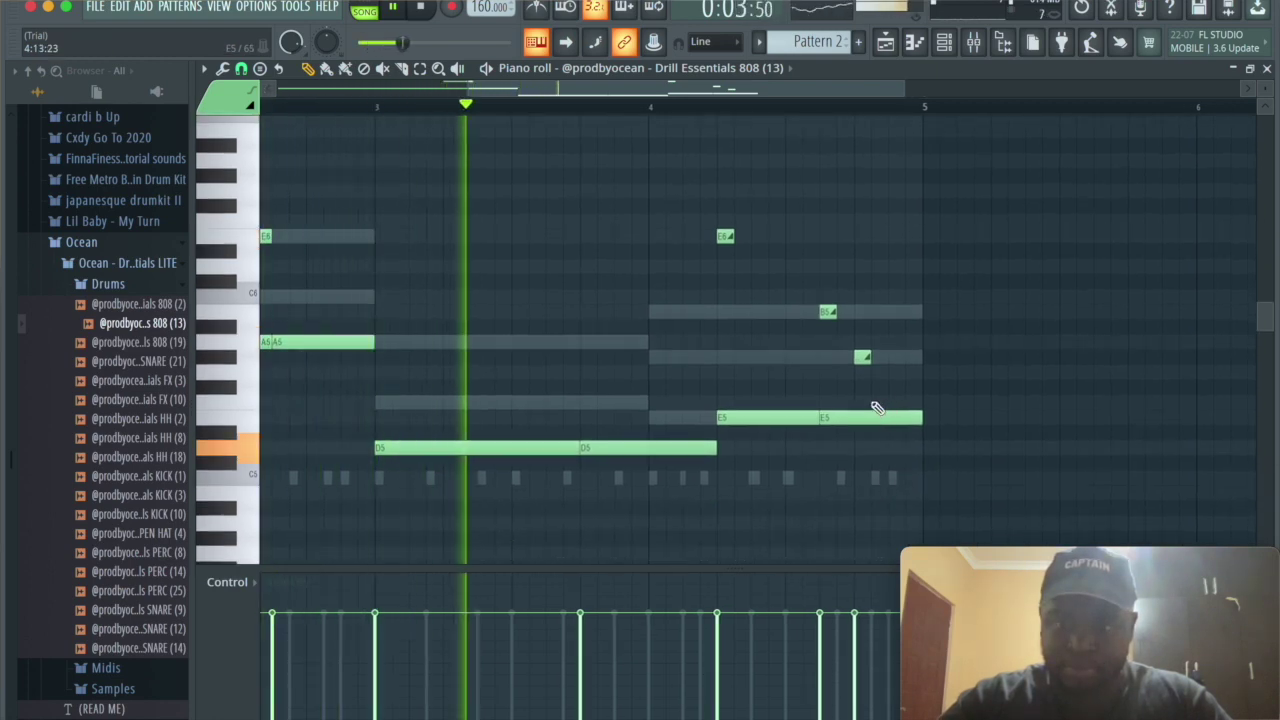
pyautogui.moveTo(876, 400); pyautogui.dragTo(878, 417)
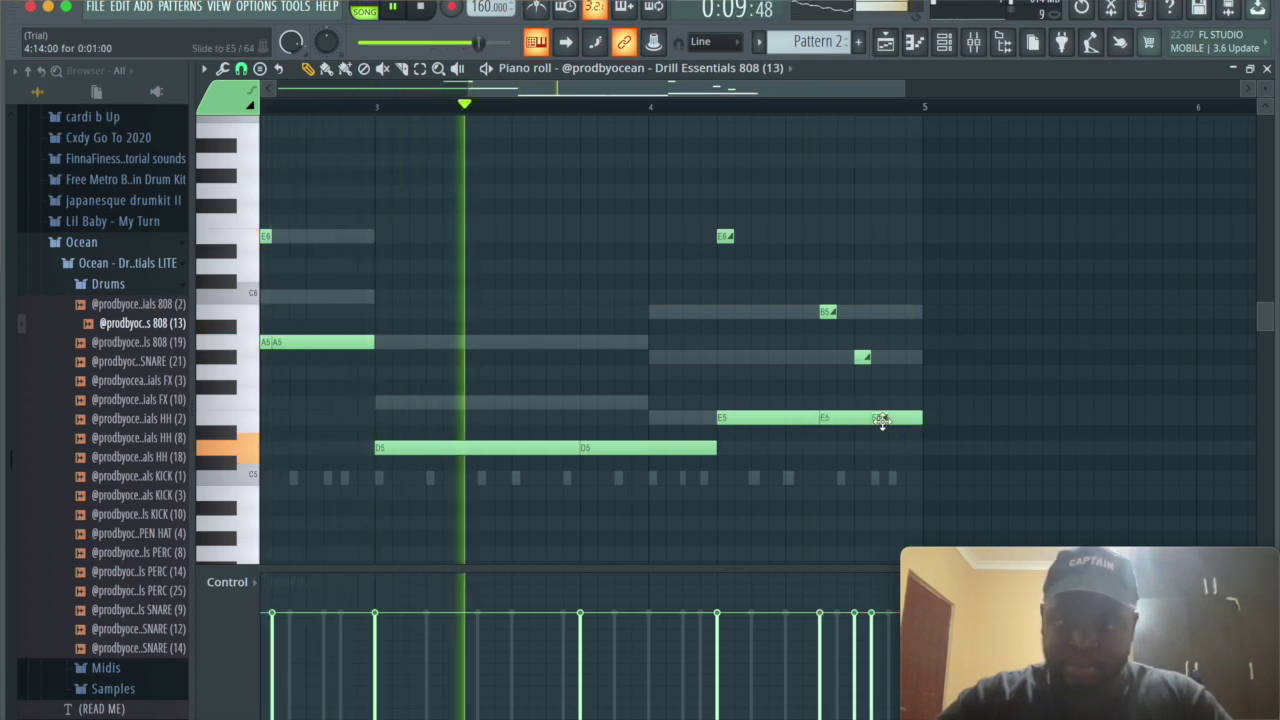
pyautogui.moveTo(877, 420); pyautogui.dragTo(884, 484)
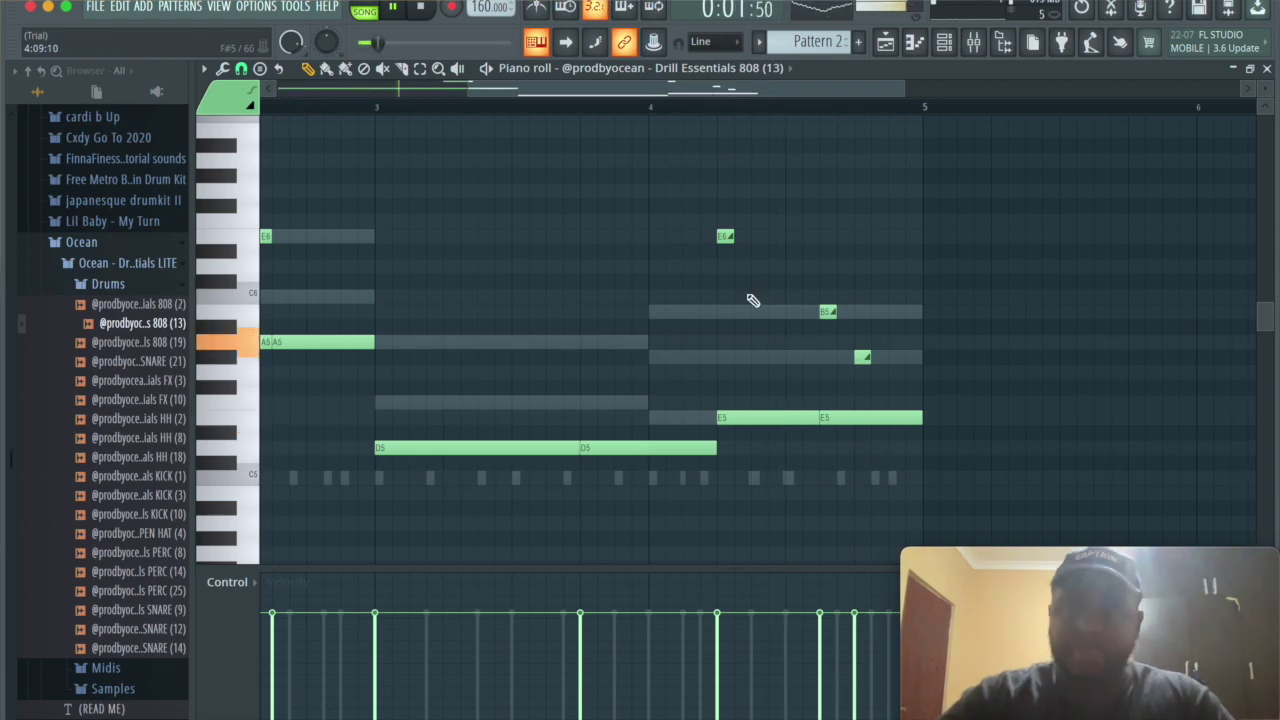
pyautogui.press('space')
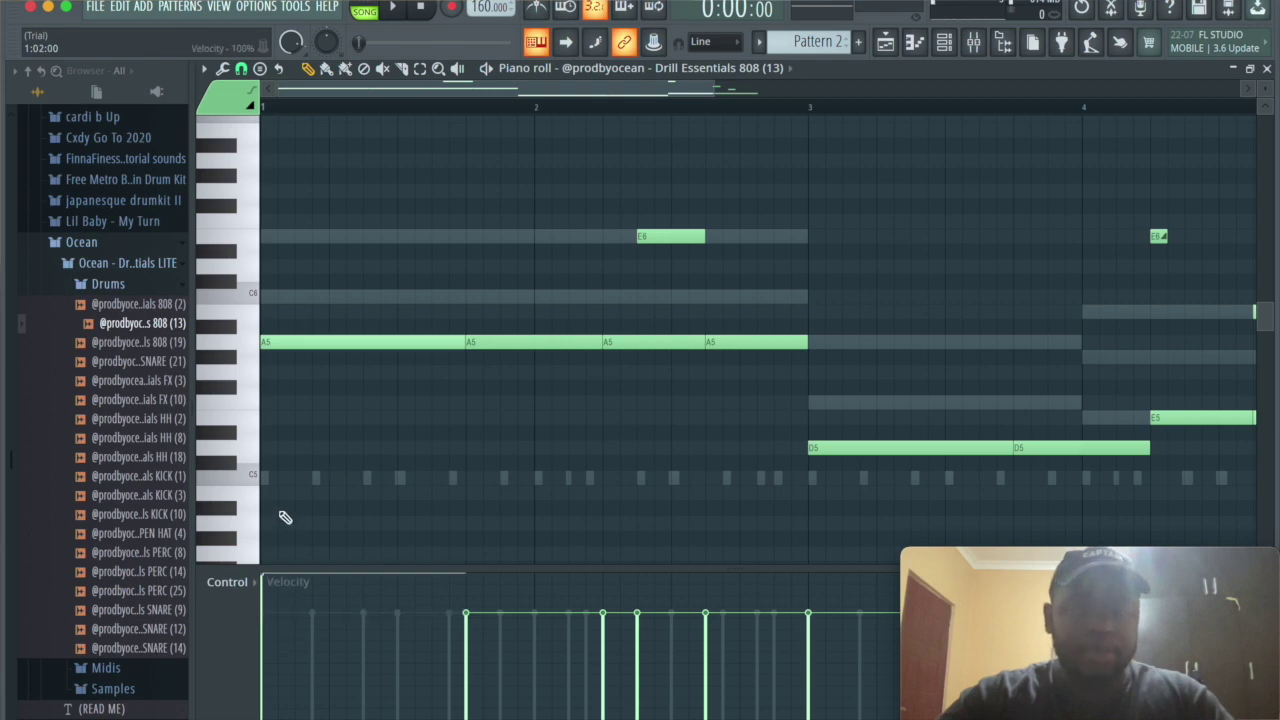
# Play back the 808 line to check its slides, then bring the channel rack forward
pyautogui.hscroll(5, 1100, 220)
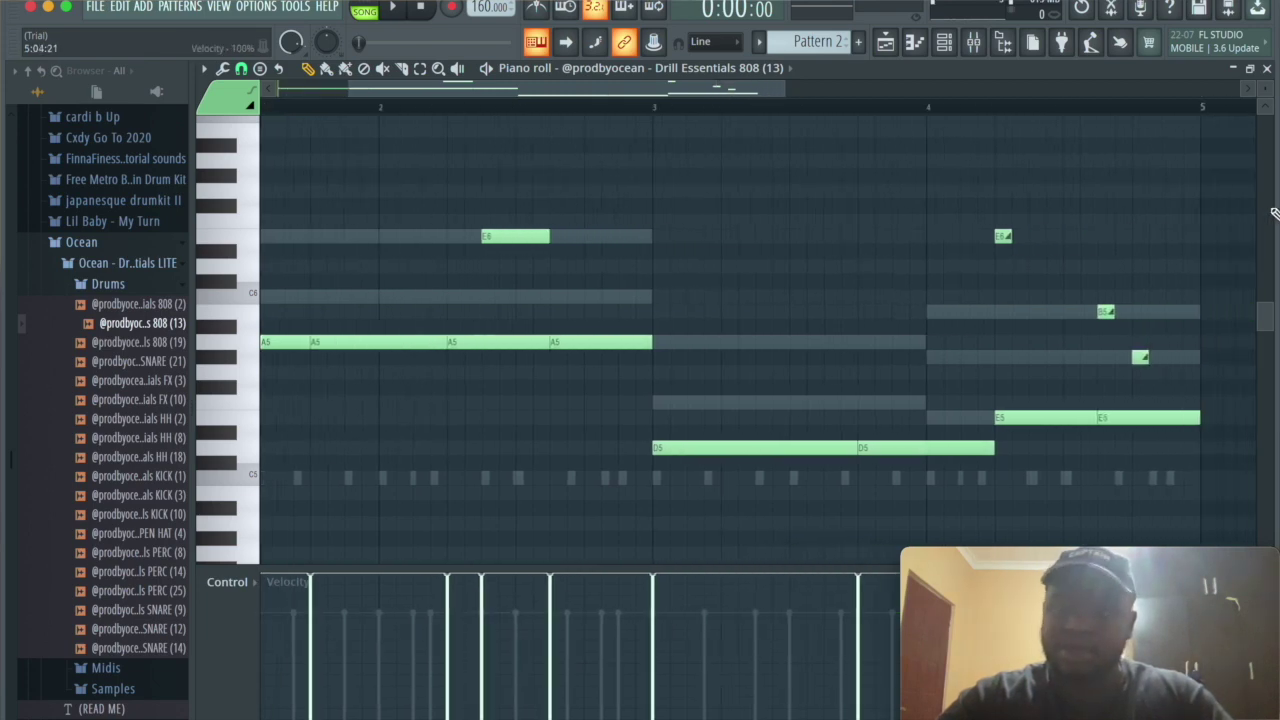
pyautogui.moveTo(835, 90); pyautogui.dragTo(707, 80)
pyautogui.press('space')
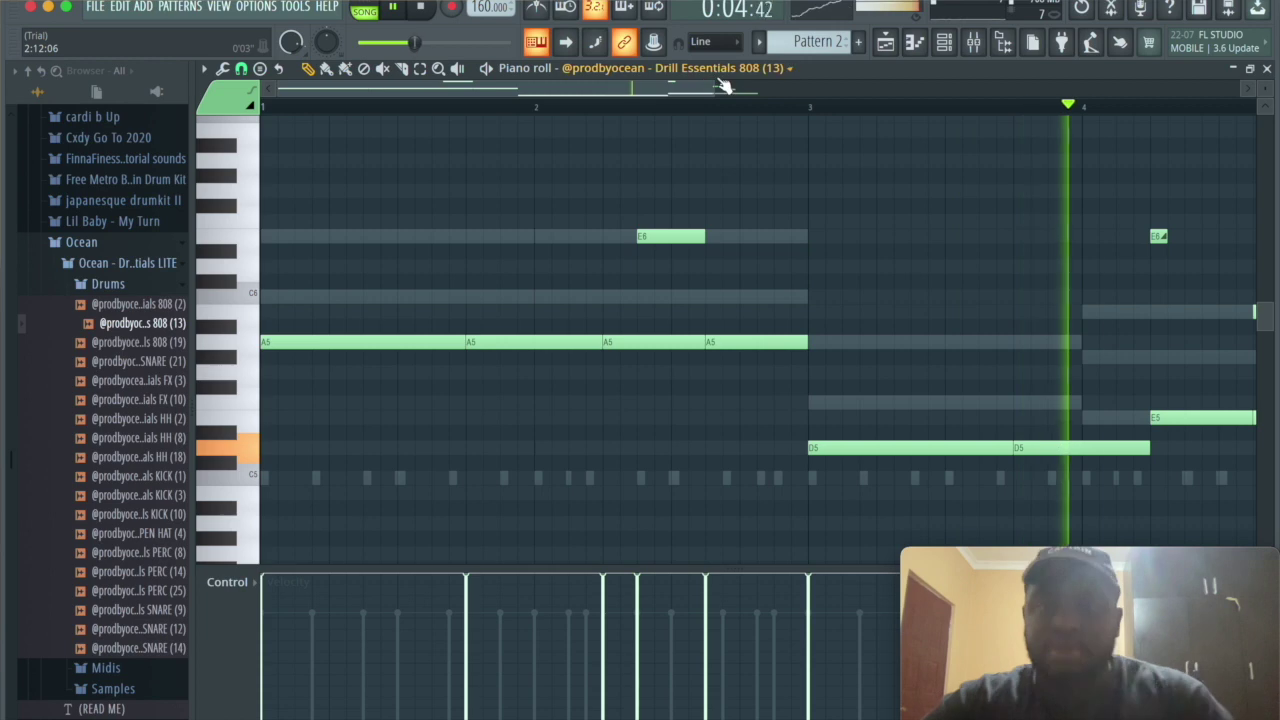
pyautogui.moveTo(716, 88); pyautogui.dragTo(1075, 90)
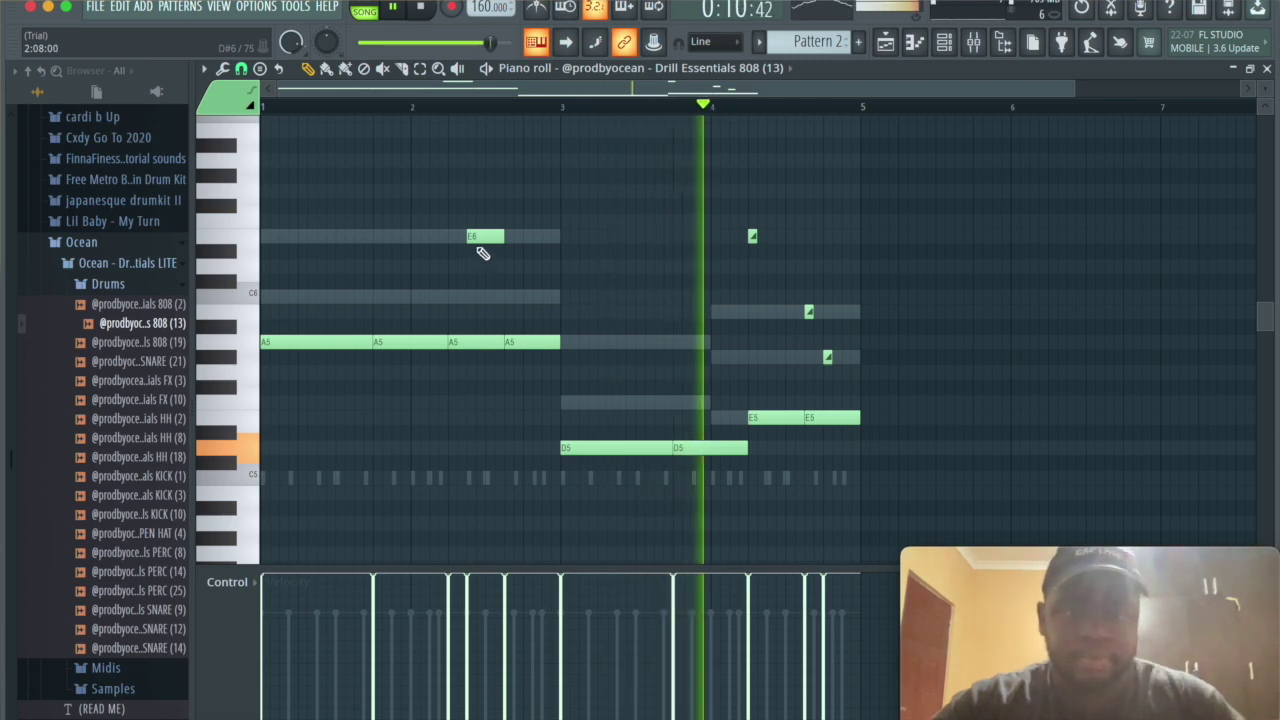
pyautogui.scroll(2, 483, 253)
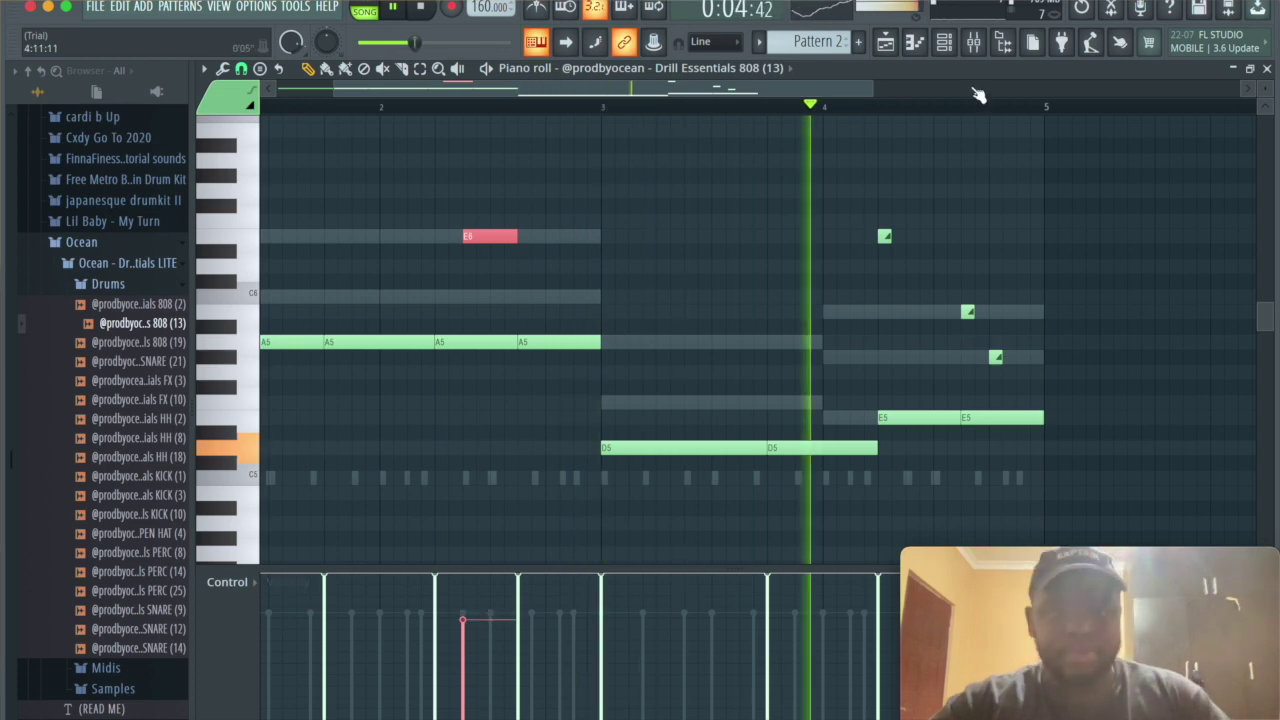
pyautogui.click(944, 44)
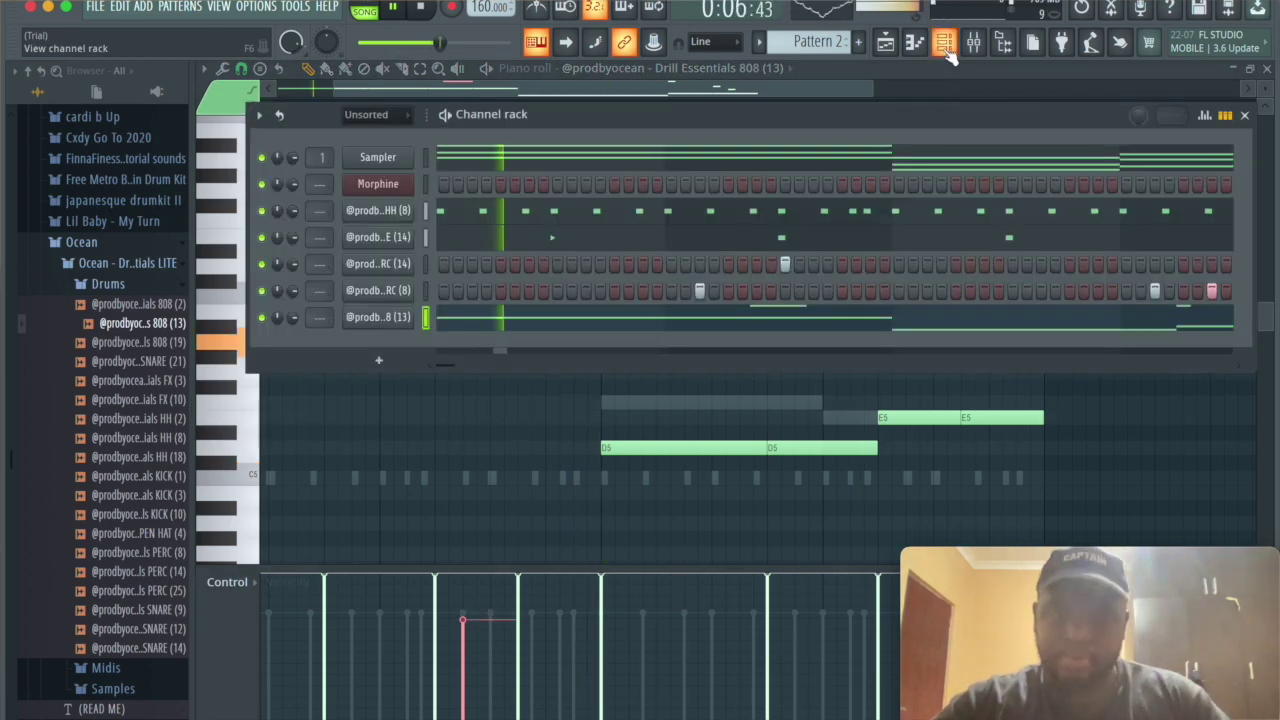
# View the playlist arrangement during playback, then return to the 808 piano roll and stop
pyautogui.click(886, 42)
pyautogui.press('space')
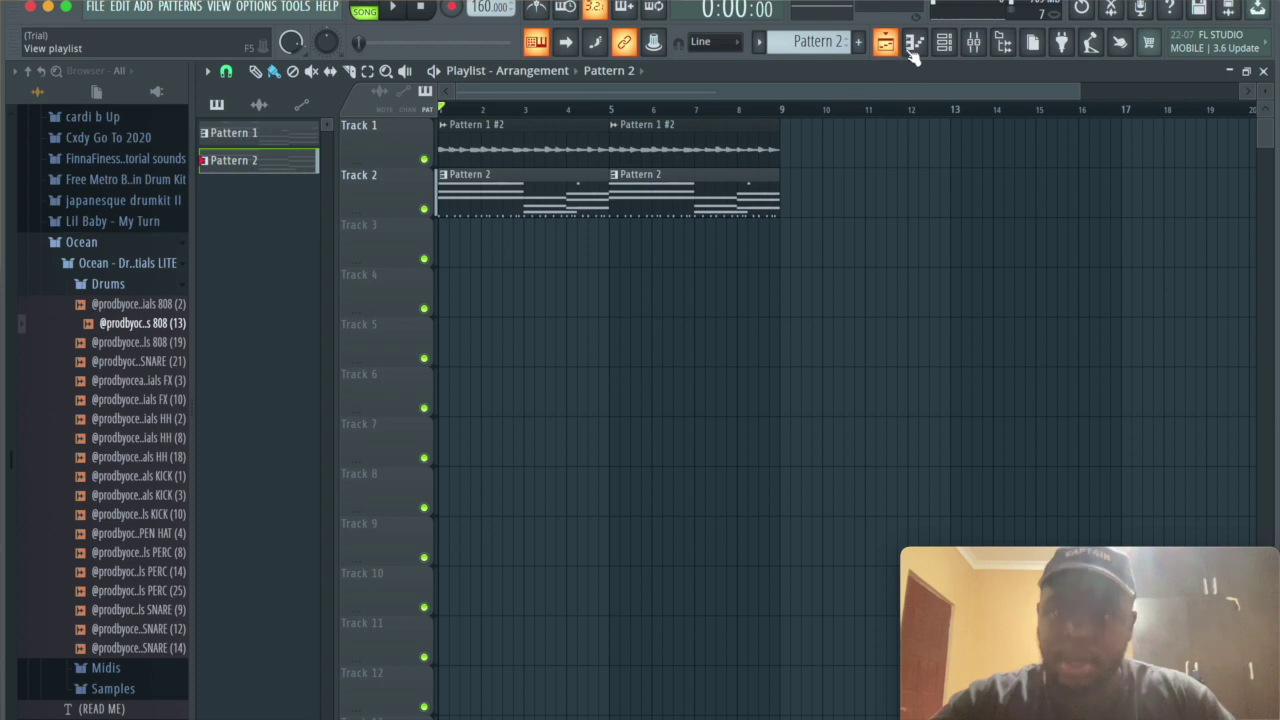
pyautogui.click(914, 44)
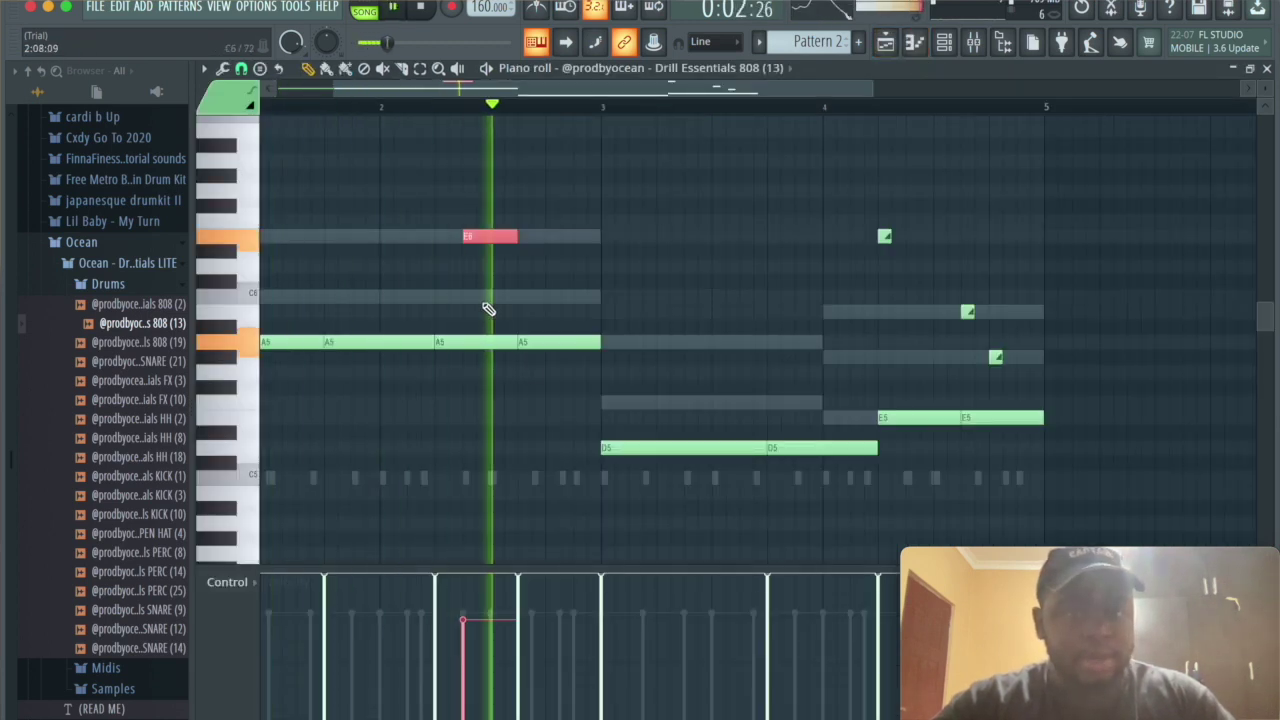
pyautogui.press('space')
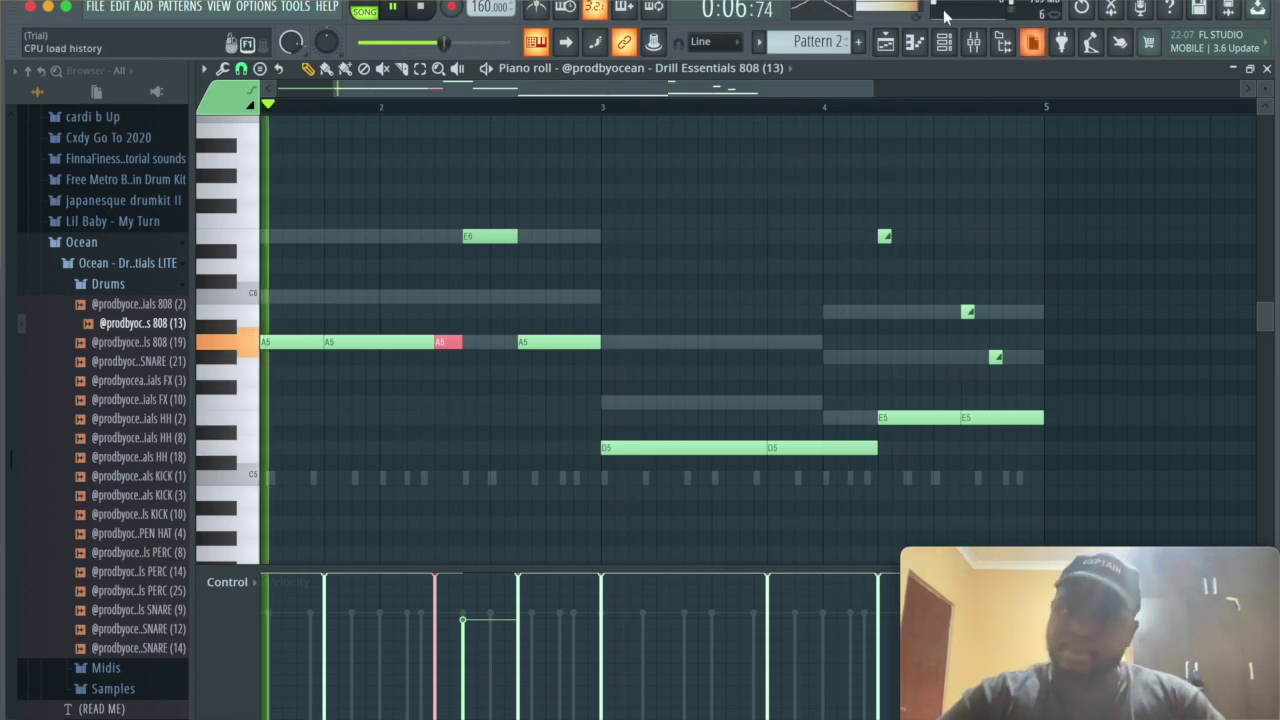
# Add an FL Keys channel and load its Dark Piano preset
pyautogui.click(943, 42)
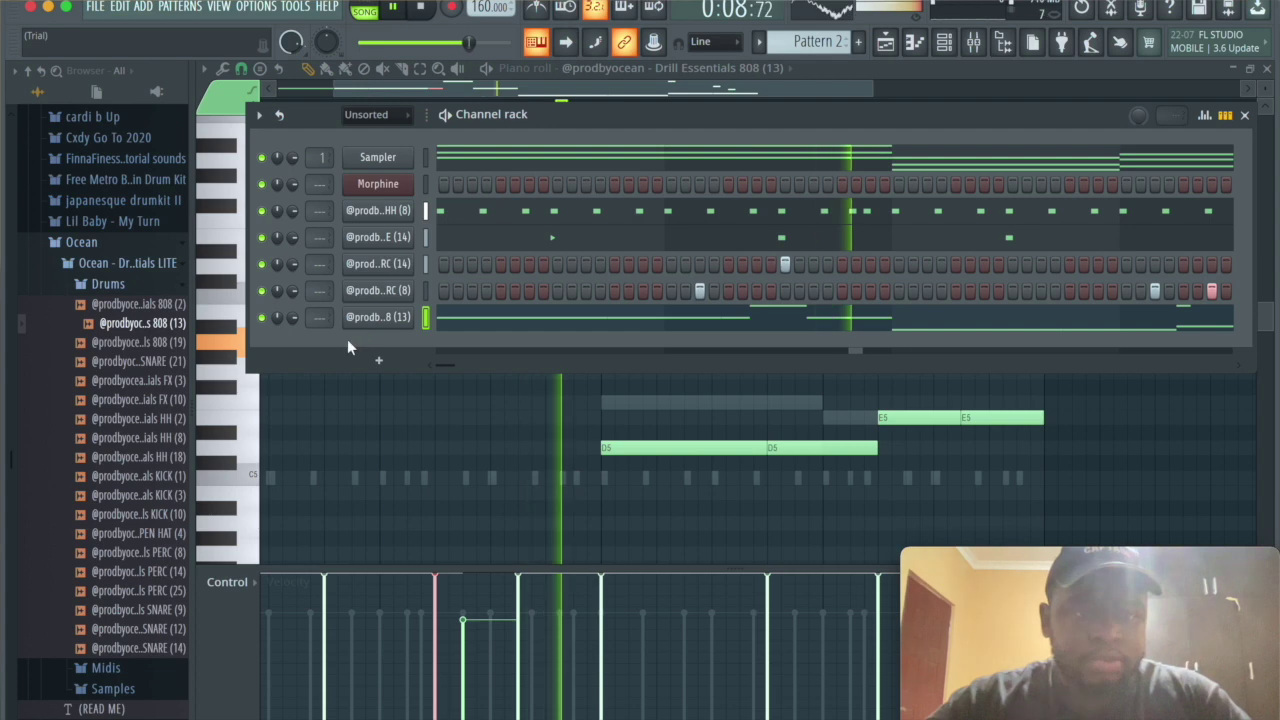
pyautogui.click(397, 364)
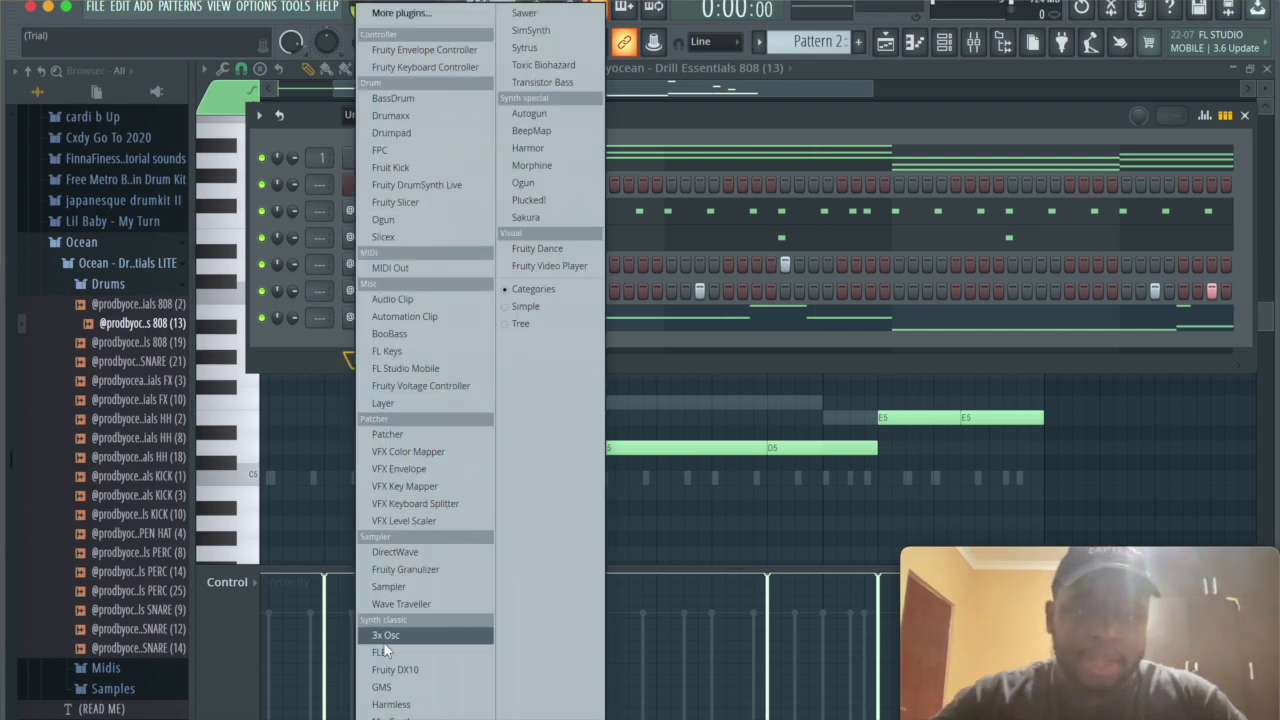
pyautogui.click(390, 351)
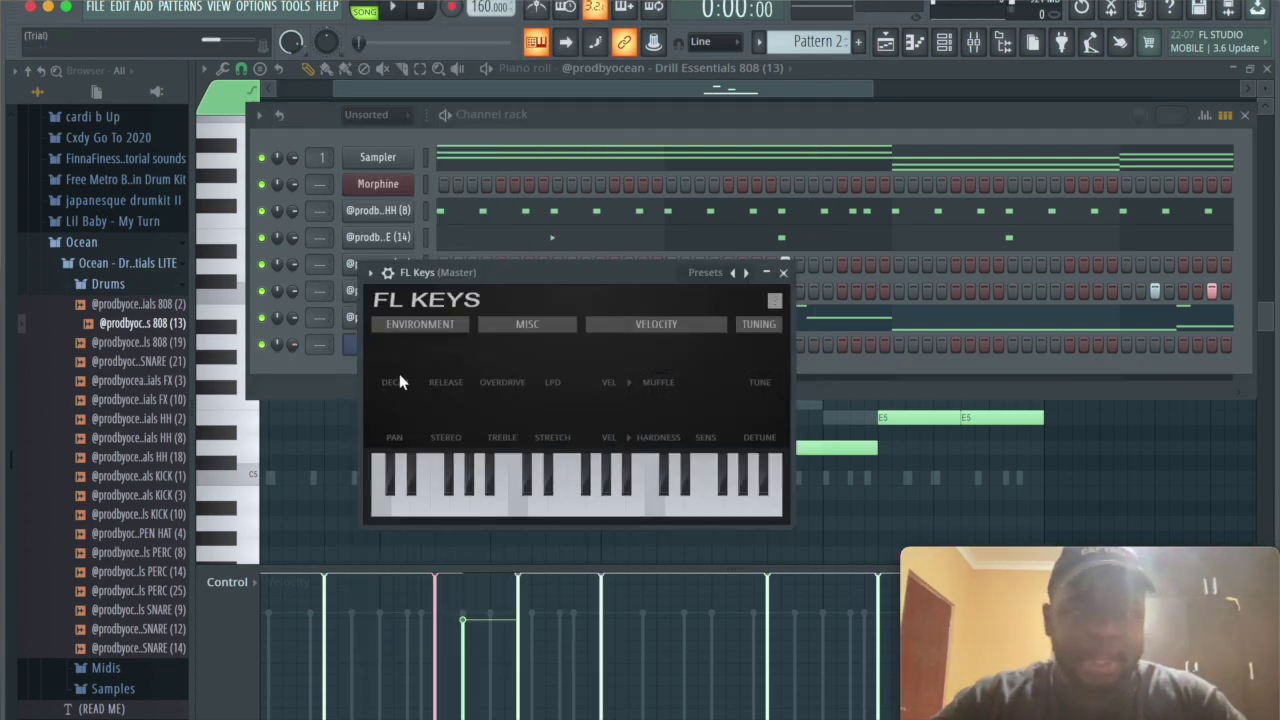
pyautogui.click(370, 272)
pyautogui.moveTo(418, 324)
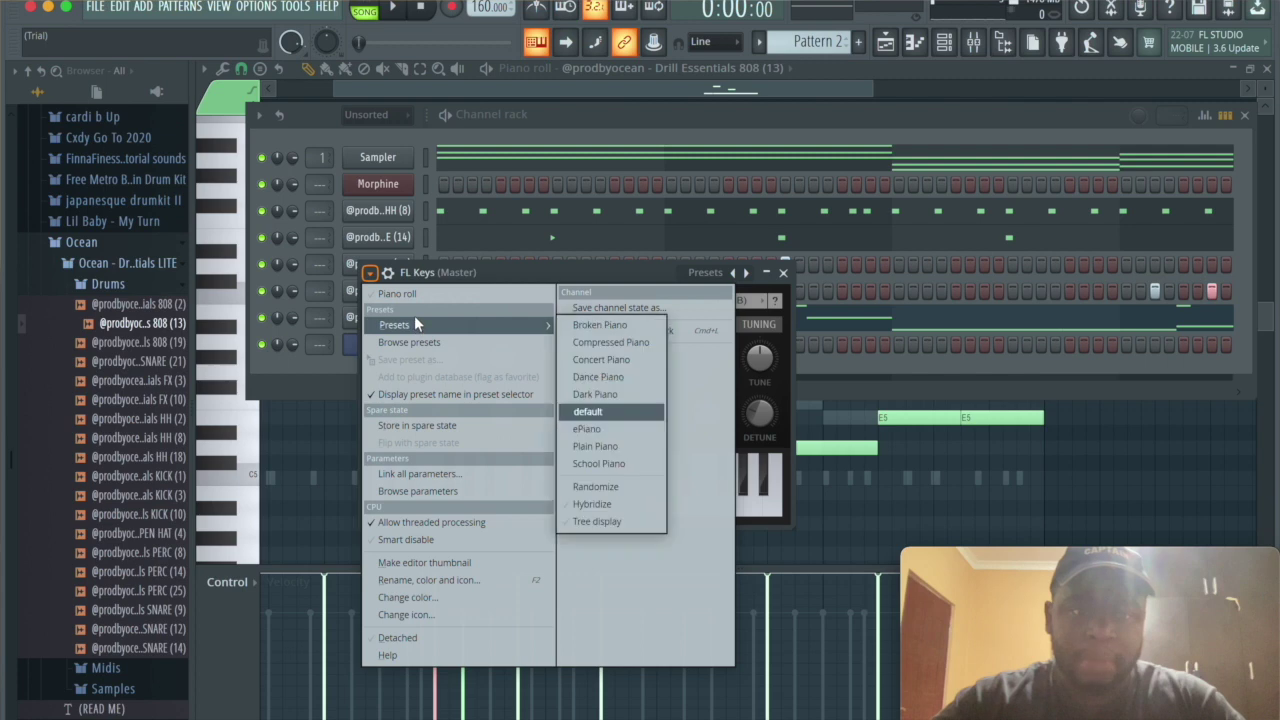
pyautogui.click(595, 394)
# Paste the chord notes into the Dark Piano channel and audition them
pyautogui.click(428, 162)
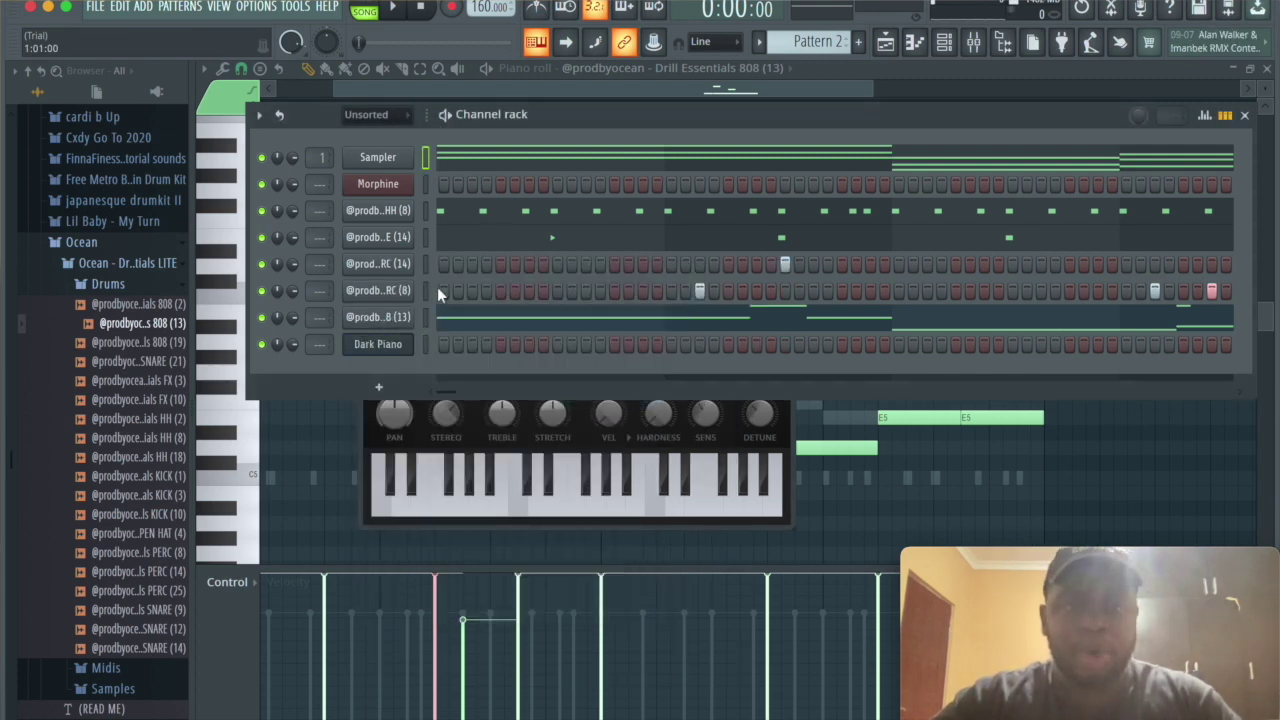
pyautogui.hotkey('ctrl', 'v')
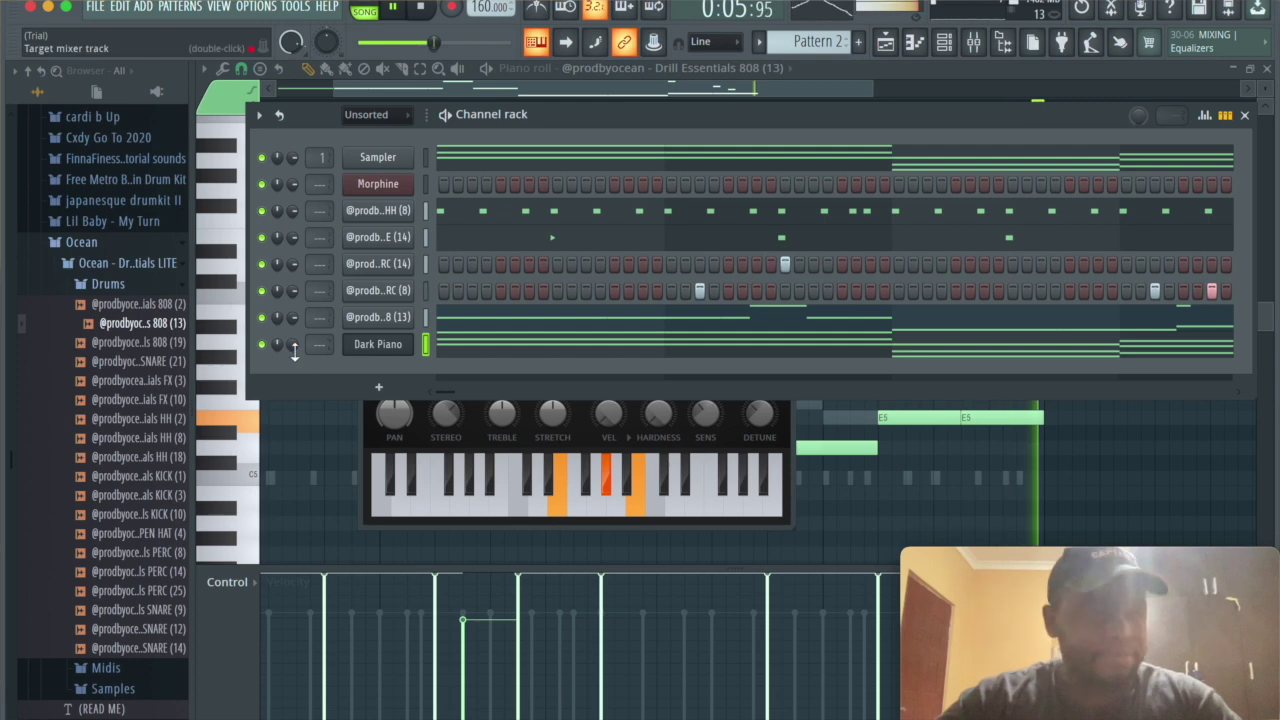
pyautogui.press('space')
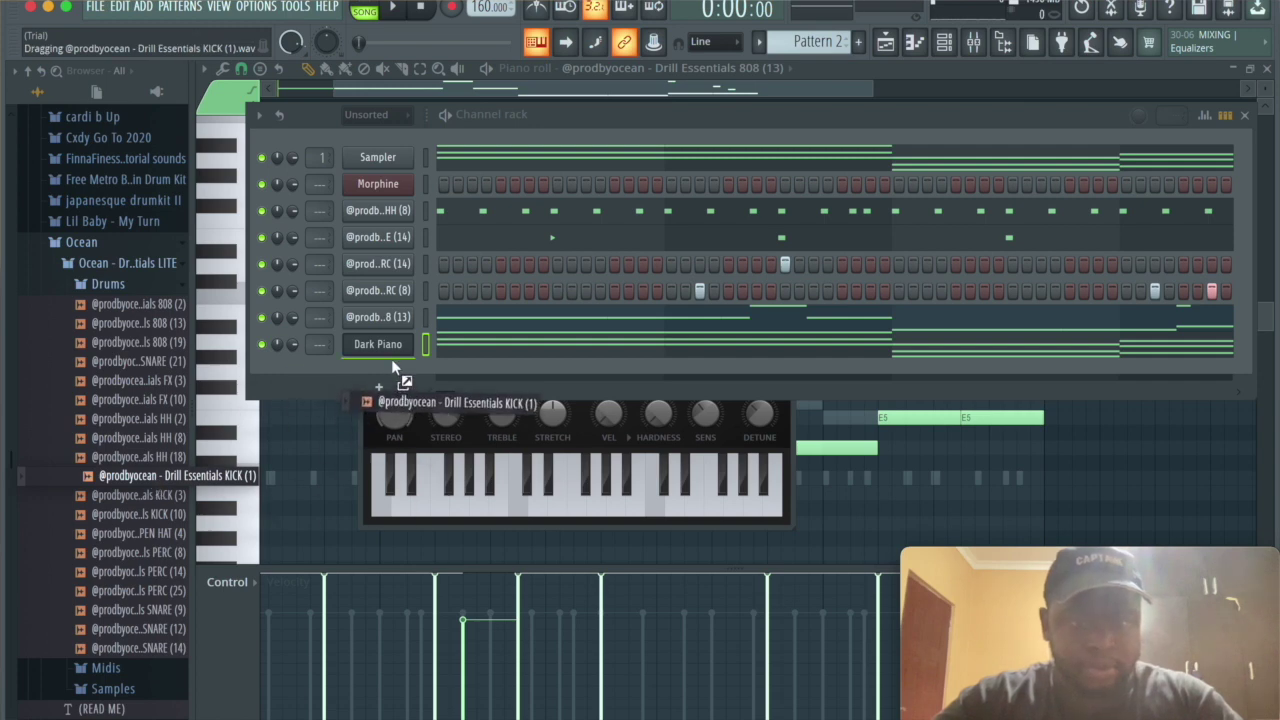
# Add KICK (1) as a new channel, play its C5 kick pattern, and delete one unwanted hit
pyautogui.moveTo(392, 362); pyautogui.dragTo(392, 364)
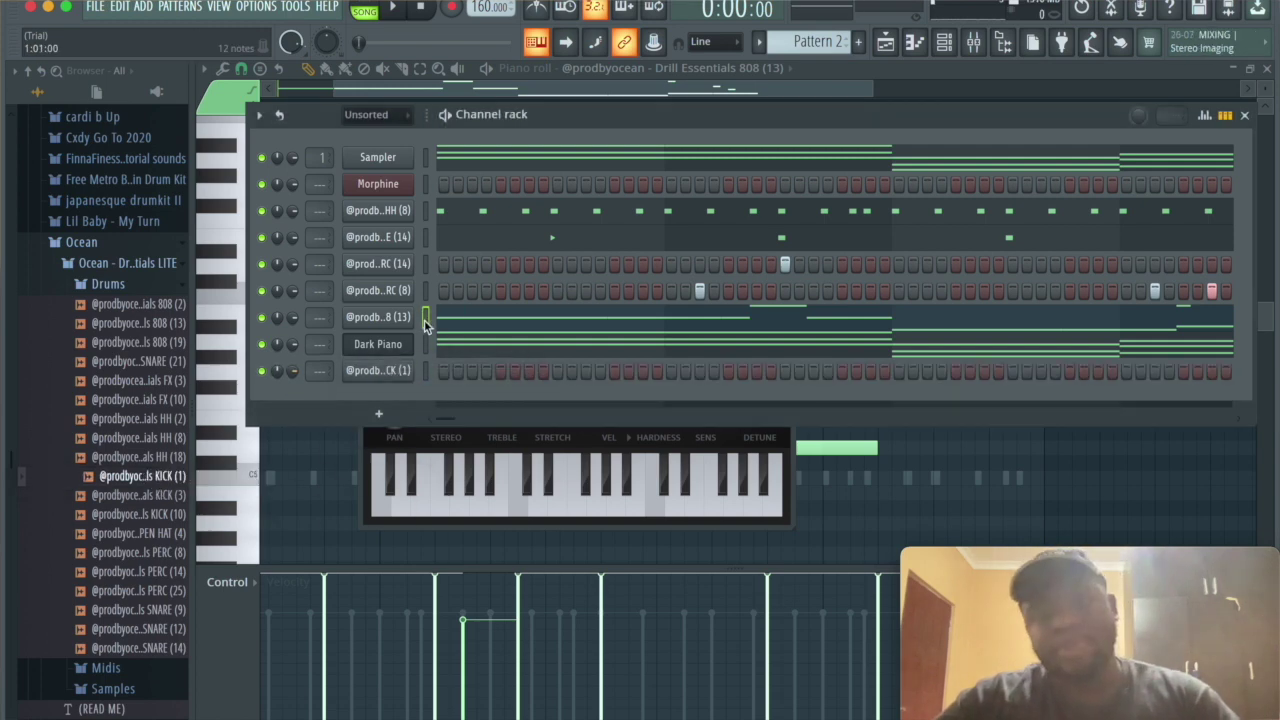
pyautogui.click(424, 370)
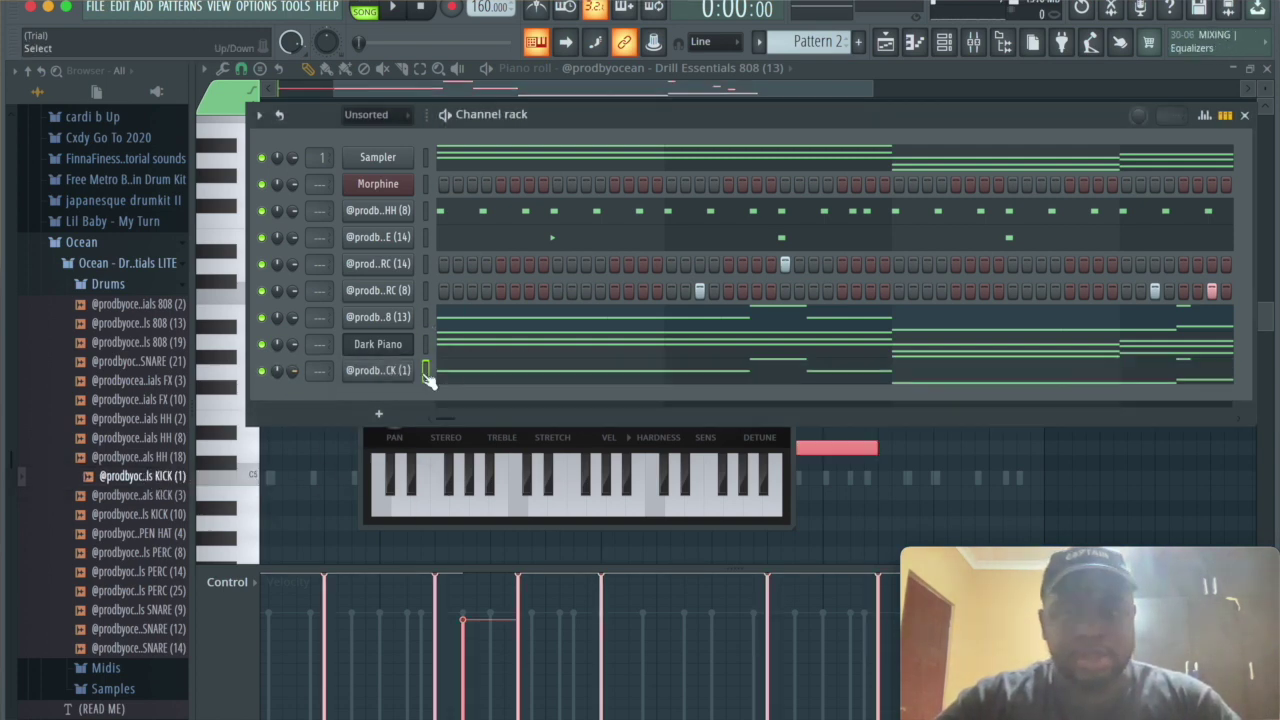
pyautogui.press('F6')
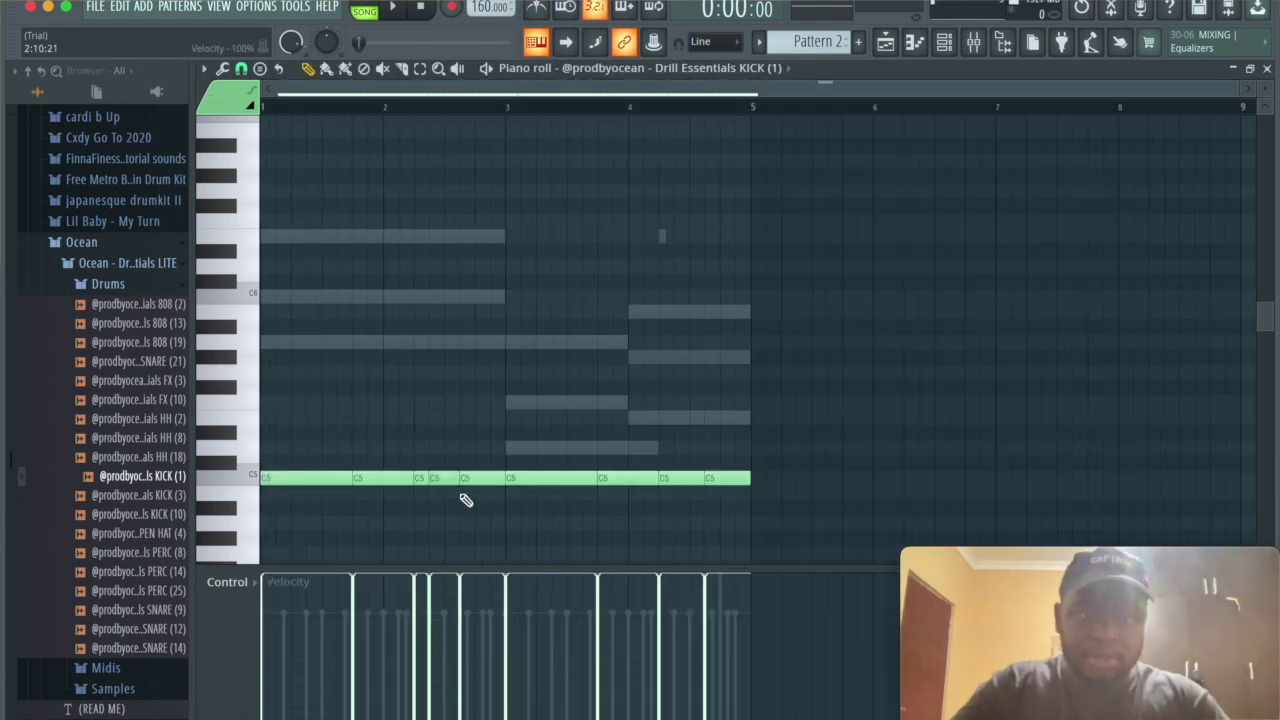
pyautogui.press('space')
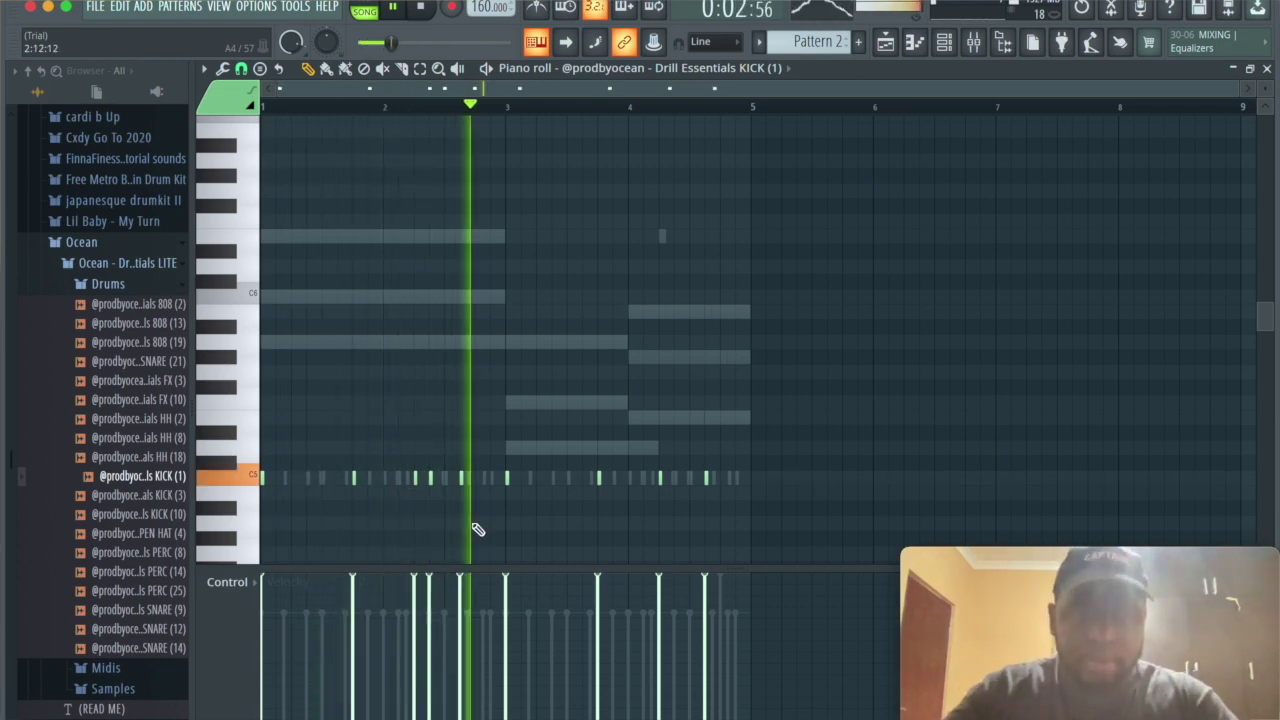
pyautogui.rightClick(430, 477)
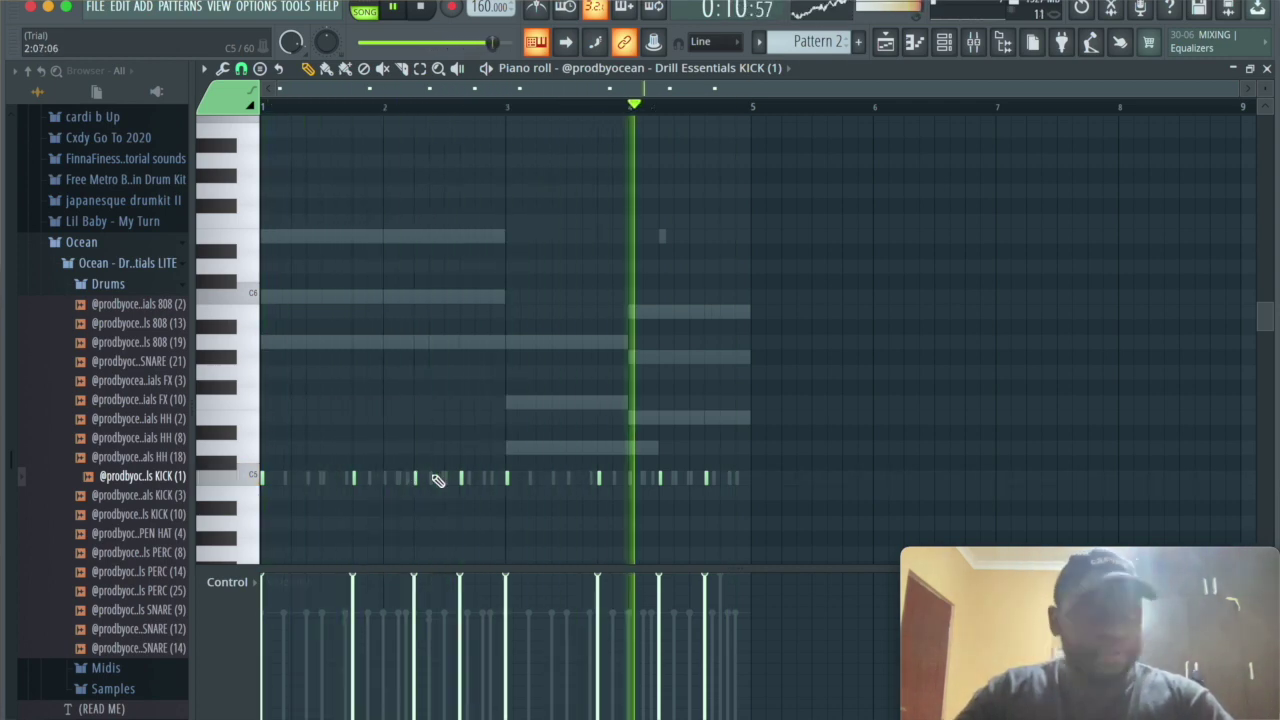
# Reopen the channel rack showing the KICK (1) channel's hits and stop playback
pyautogui.click(944, 44)
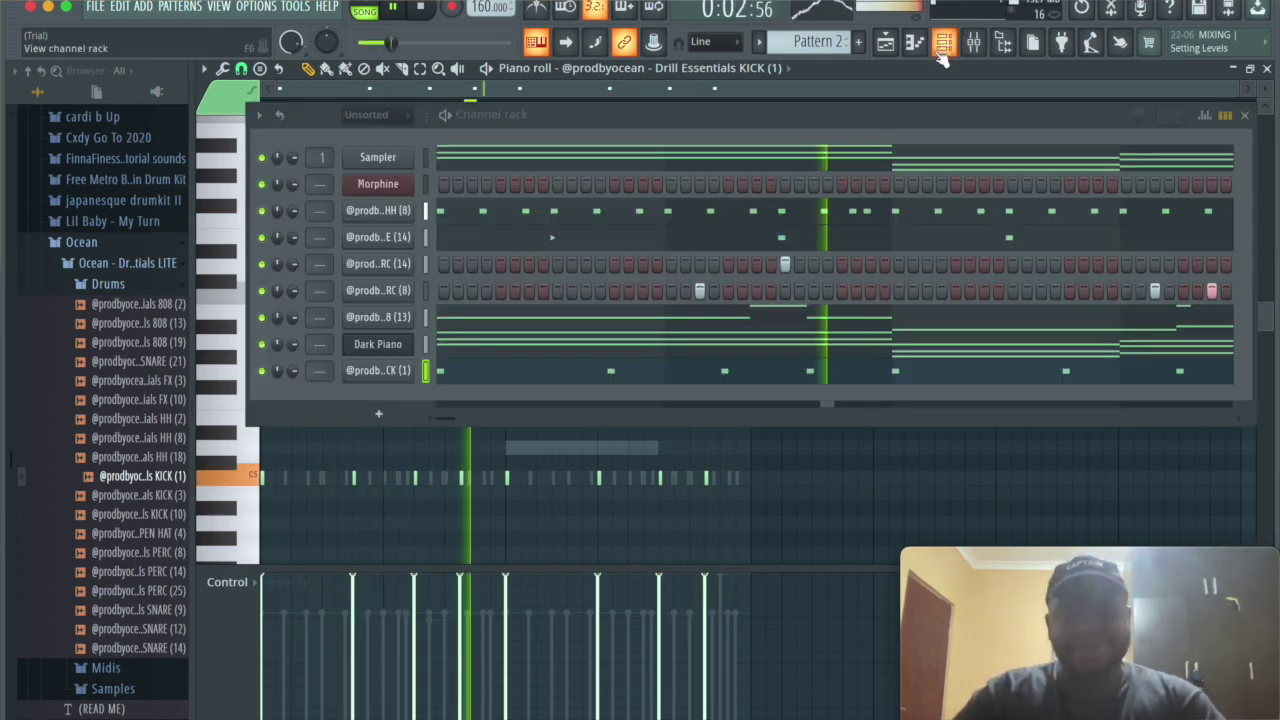
pyautogui.press('space')
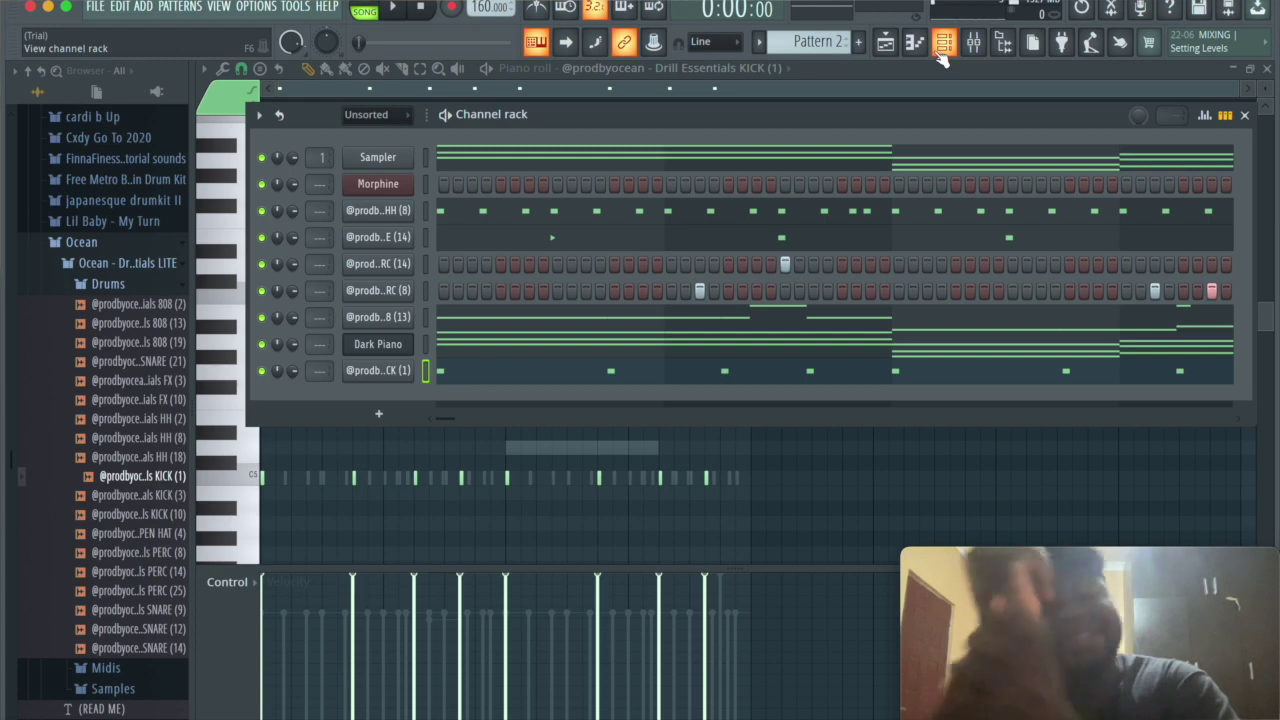